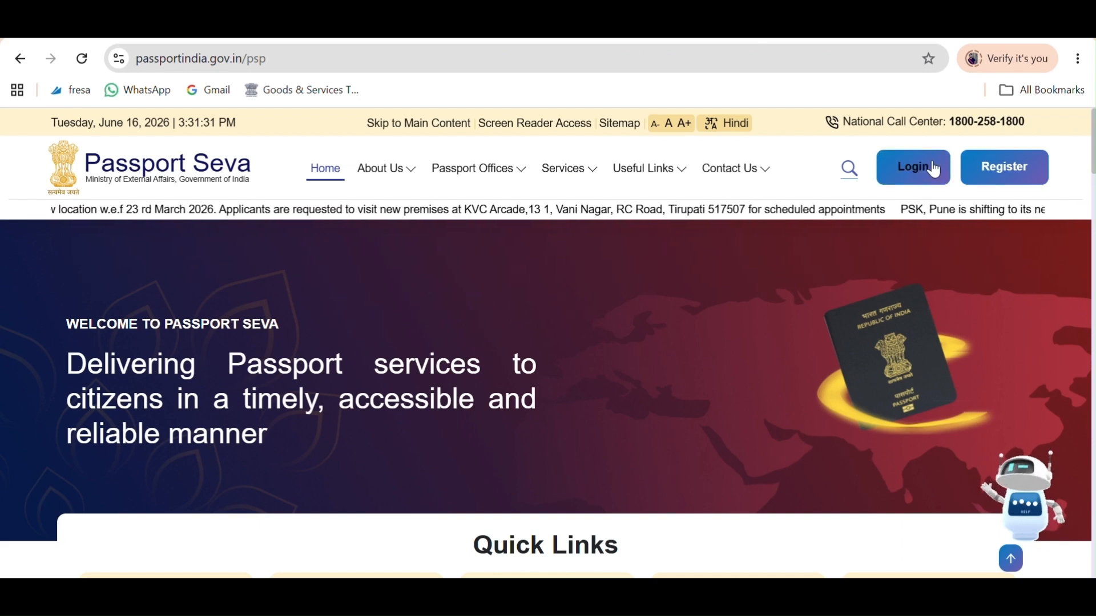
Open the new user registration form and choose to register at a Passport Office.
click(1010, 191)
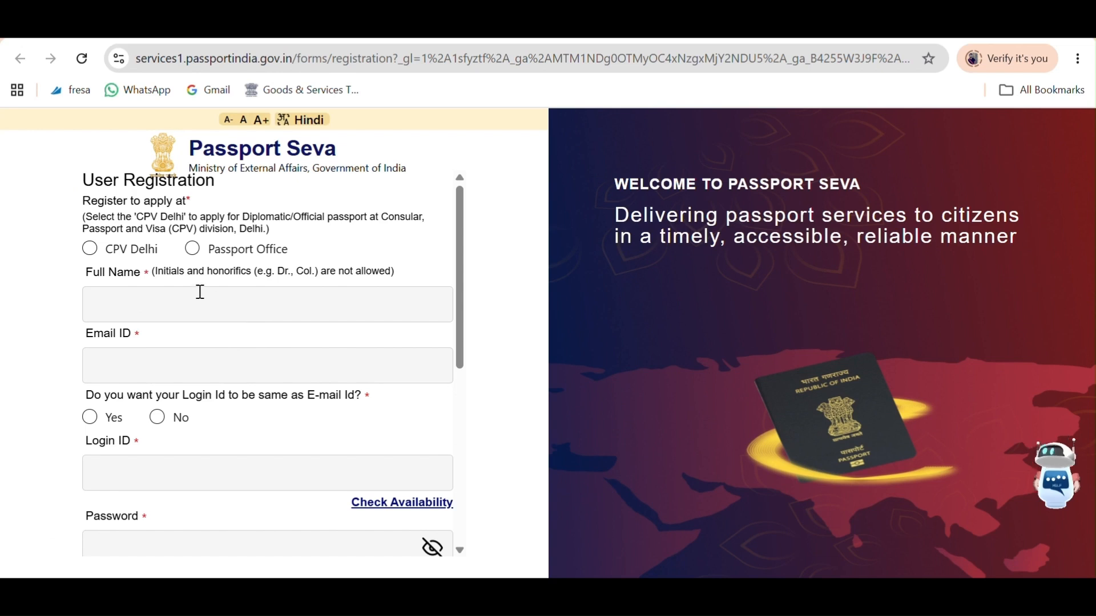
drag(159, 250, 113, 249)
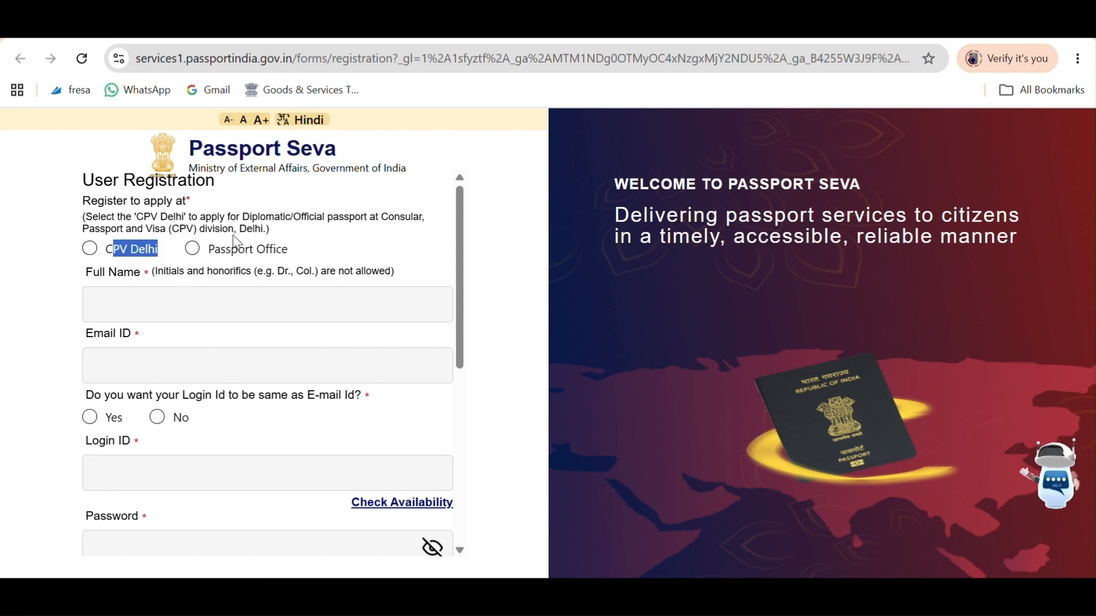
drag(288, 249, 192, 249)
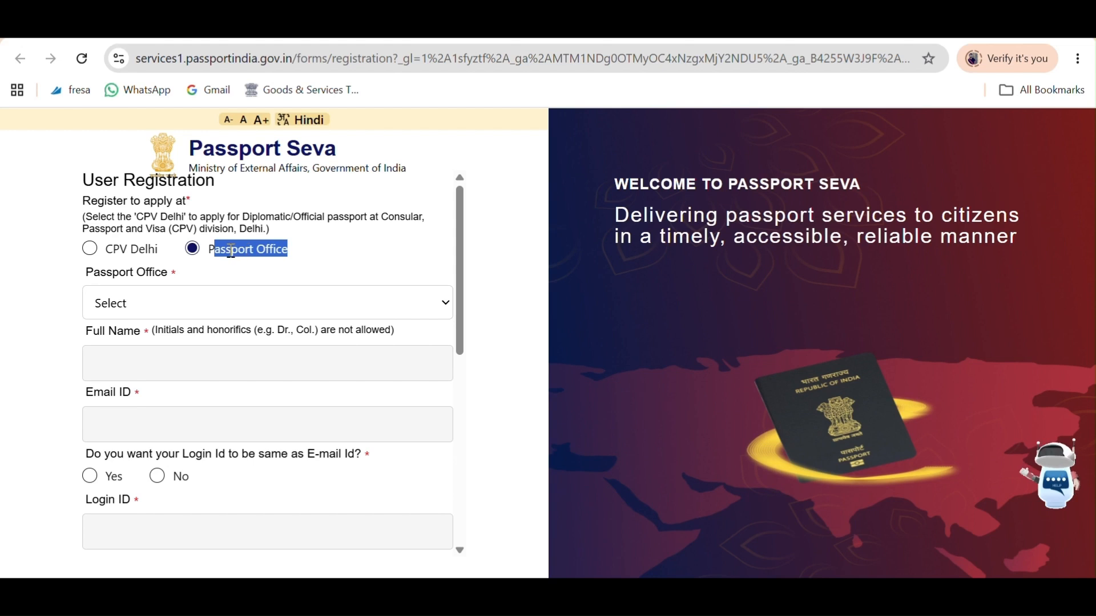
click(261, 249)
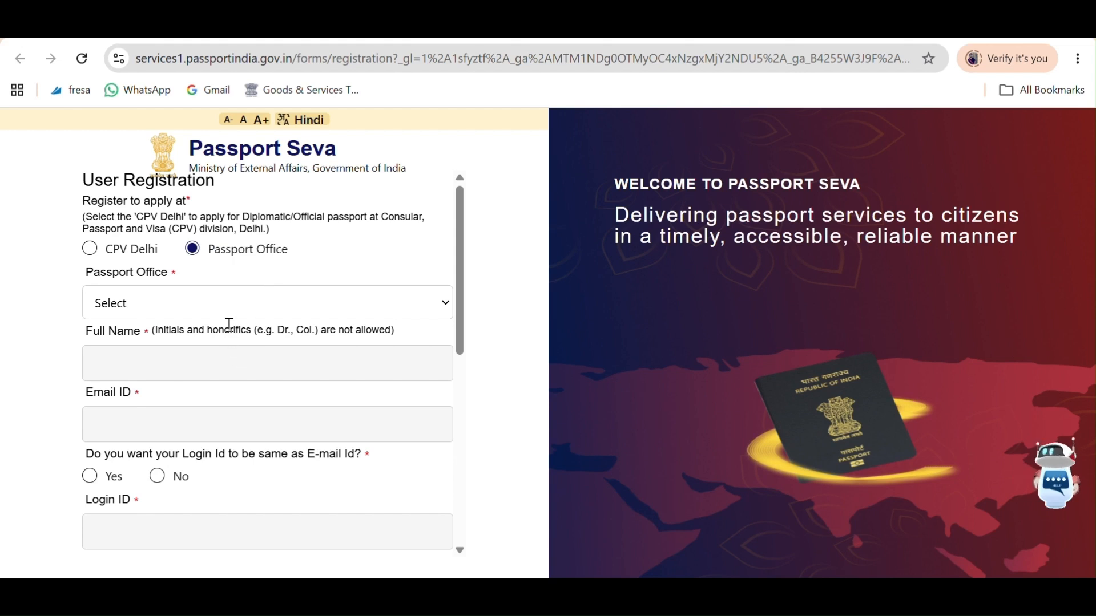
Choose Delhi from the Passport Office list.
drag(462, 274, 472, 310)
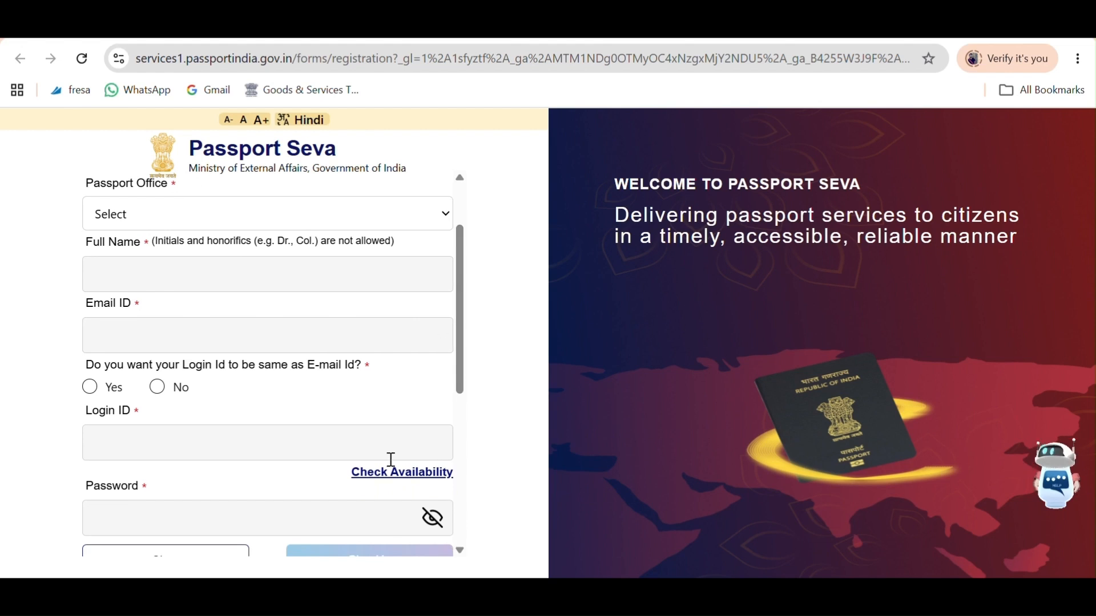
click(231, 222)
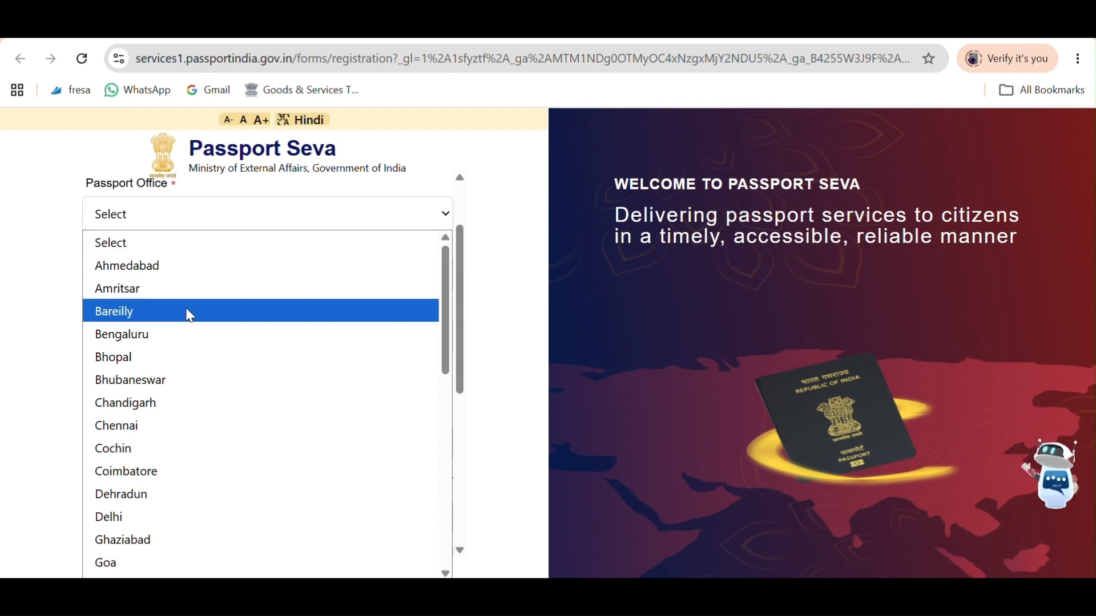
click(149, 514)
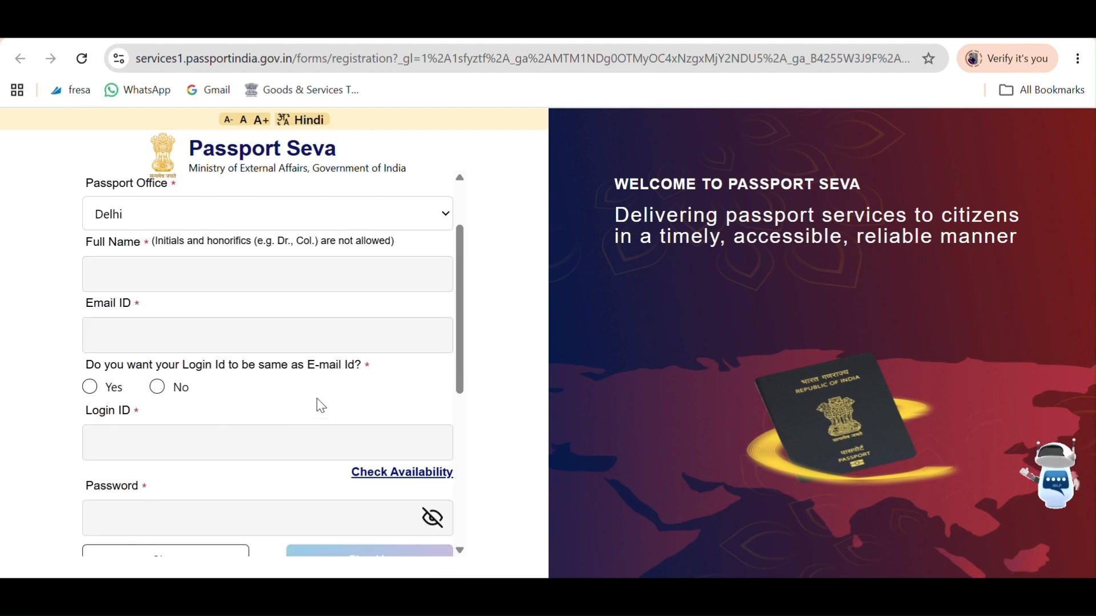
scroll(457, 280, down, 1)
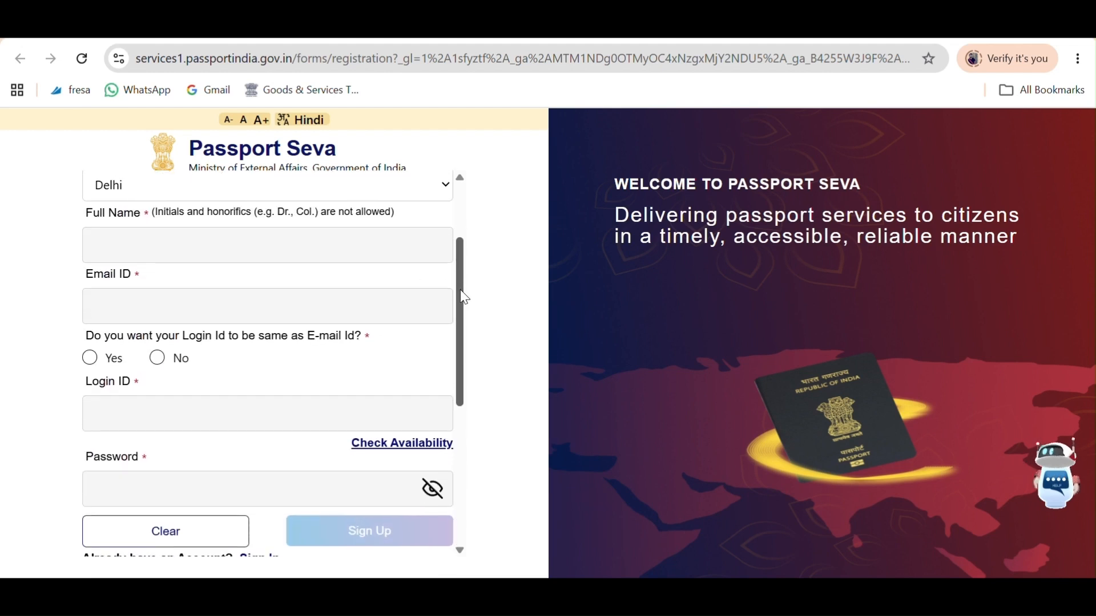
click(211, 250)
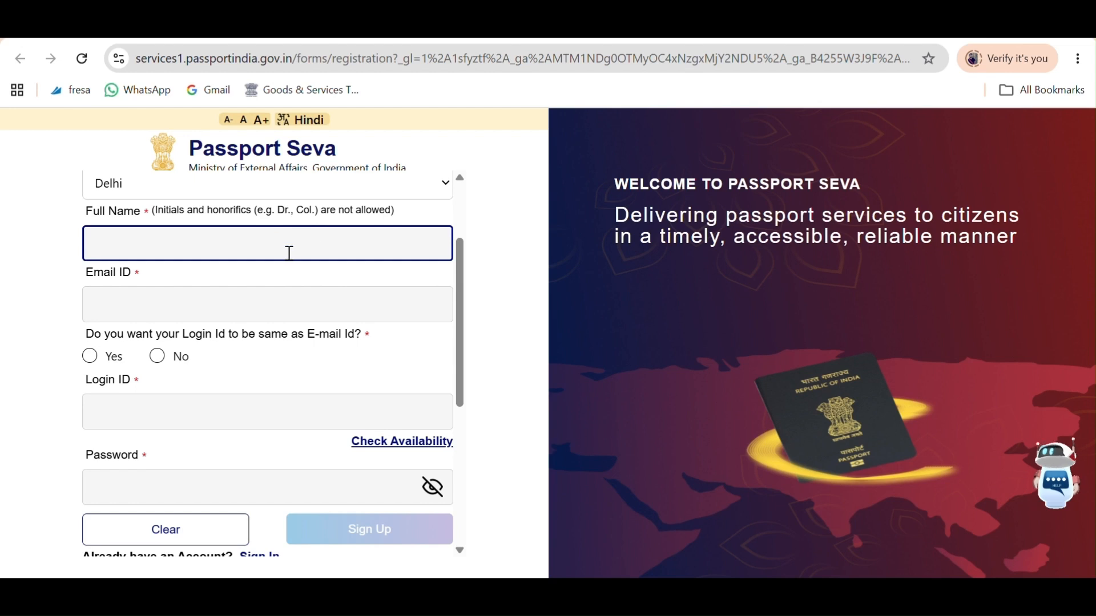
Enter the full name and e-mail, confirm the login ID is available, and set a password.
click(114, 304)
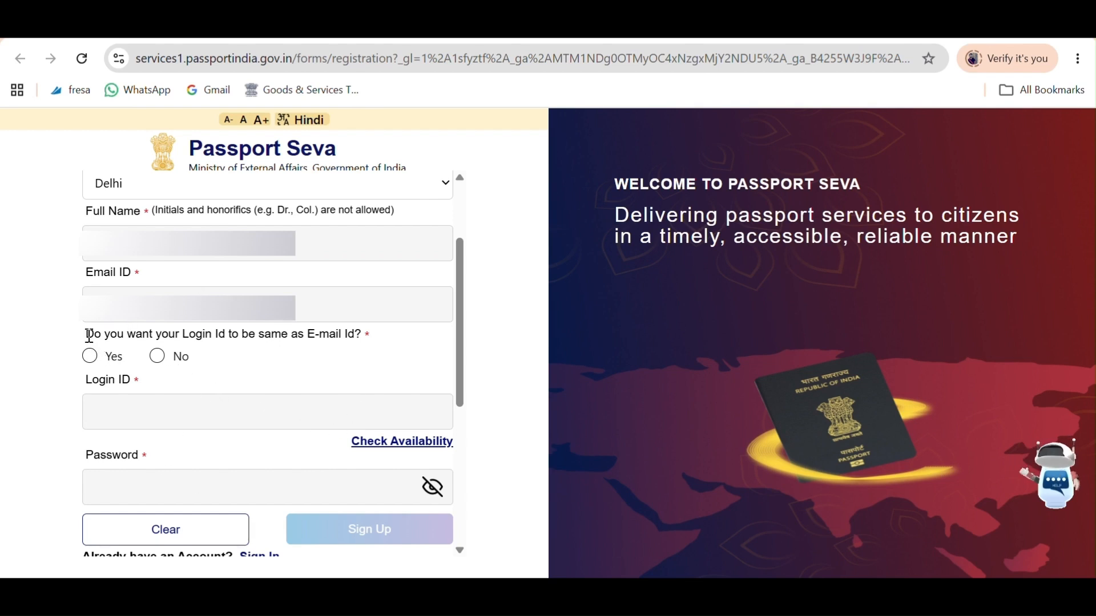
drag(89, 335, 348, 344)
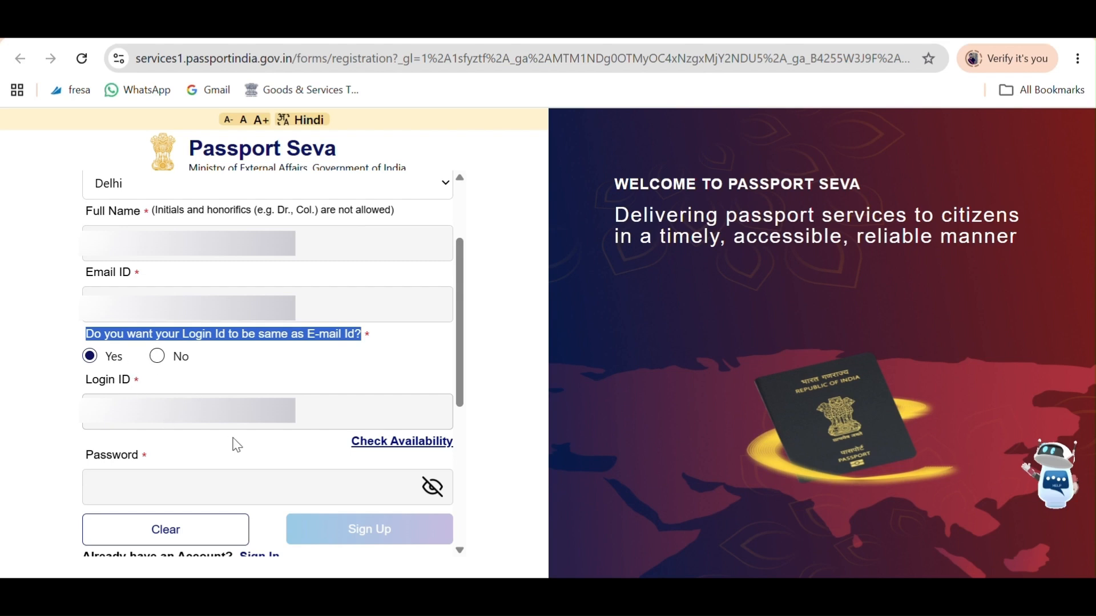
click(398, 447)
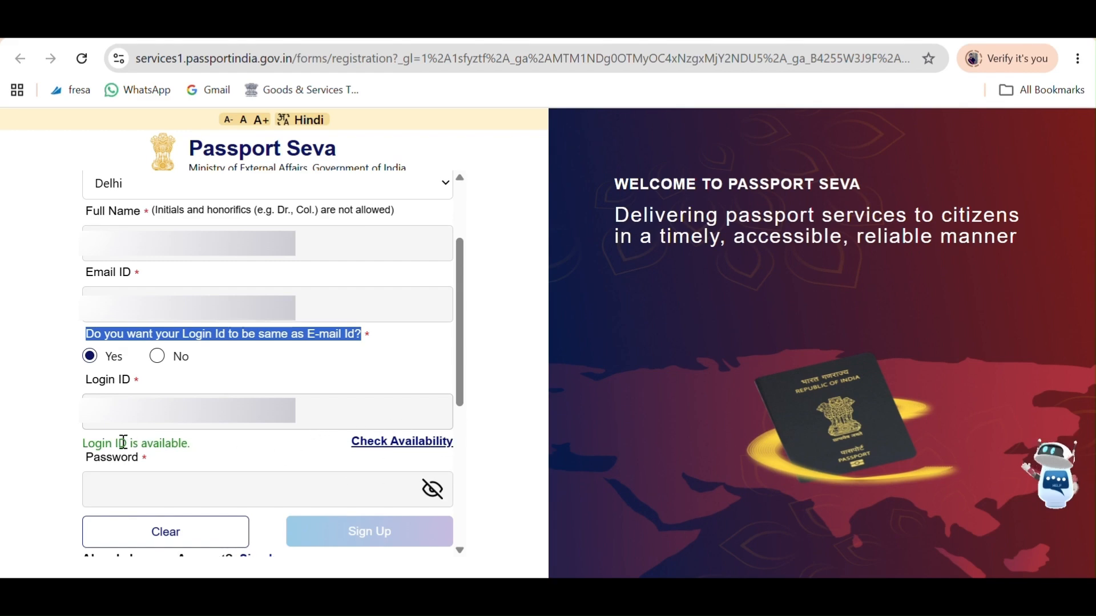
drag(87, 449, 201, 451)
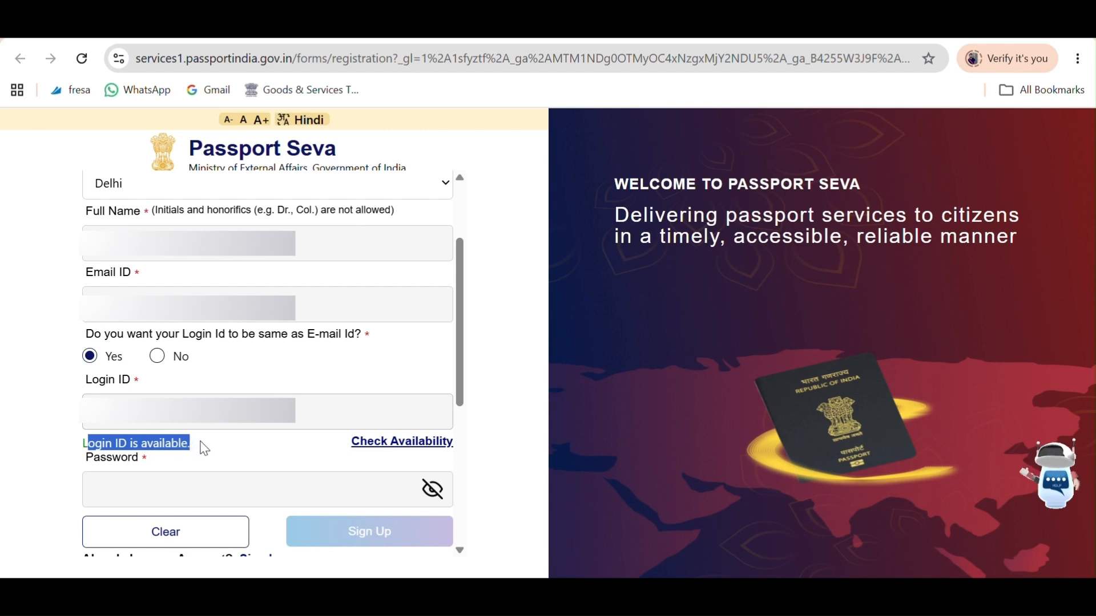
click(467, 34)
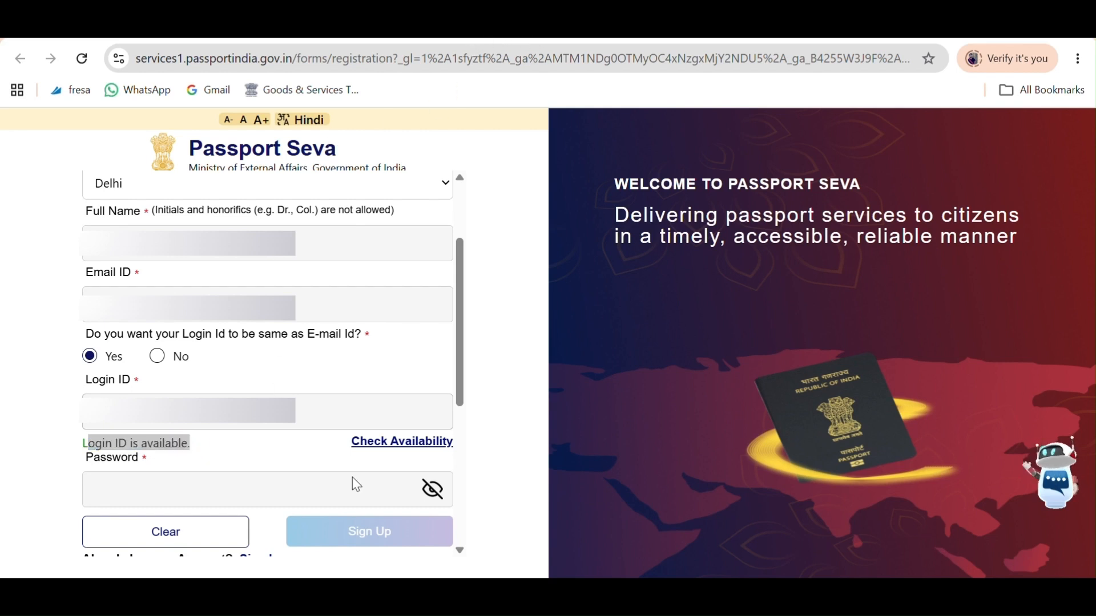
click(319, 494)
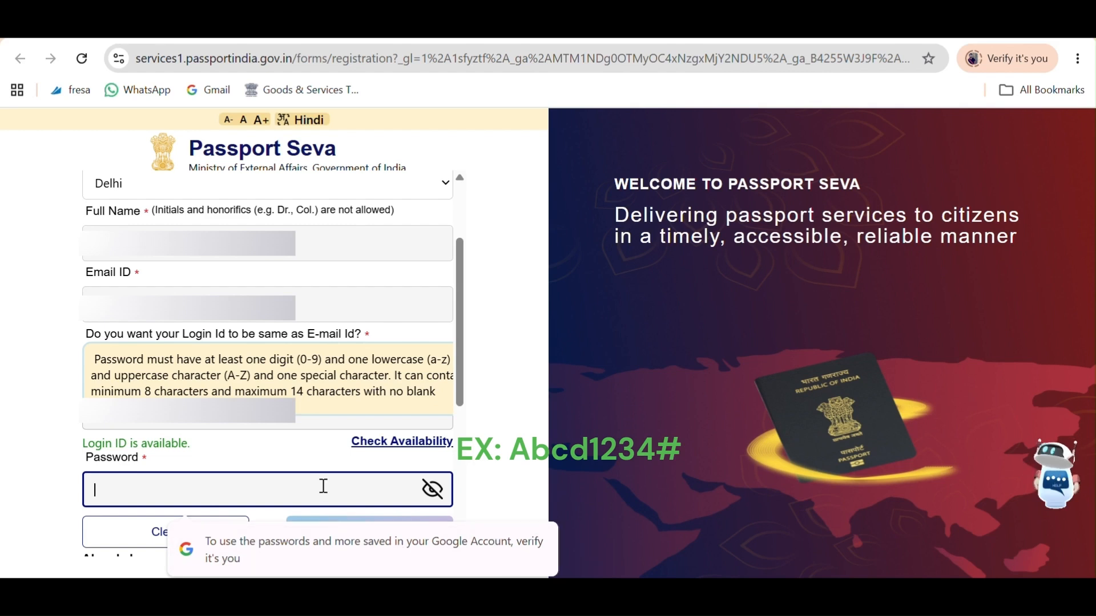
text(•••••••••••••)
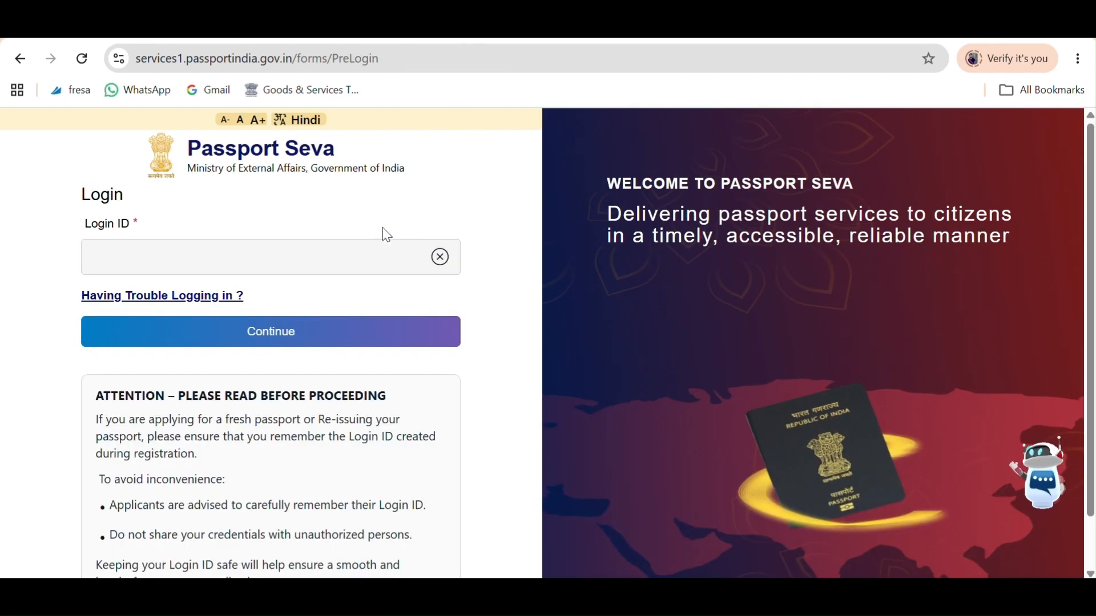
Enter the registered login ID, continue, and fill in the account password.
click(312, 268)
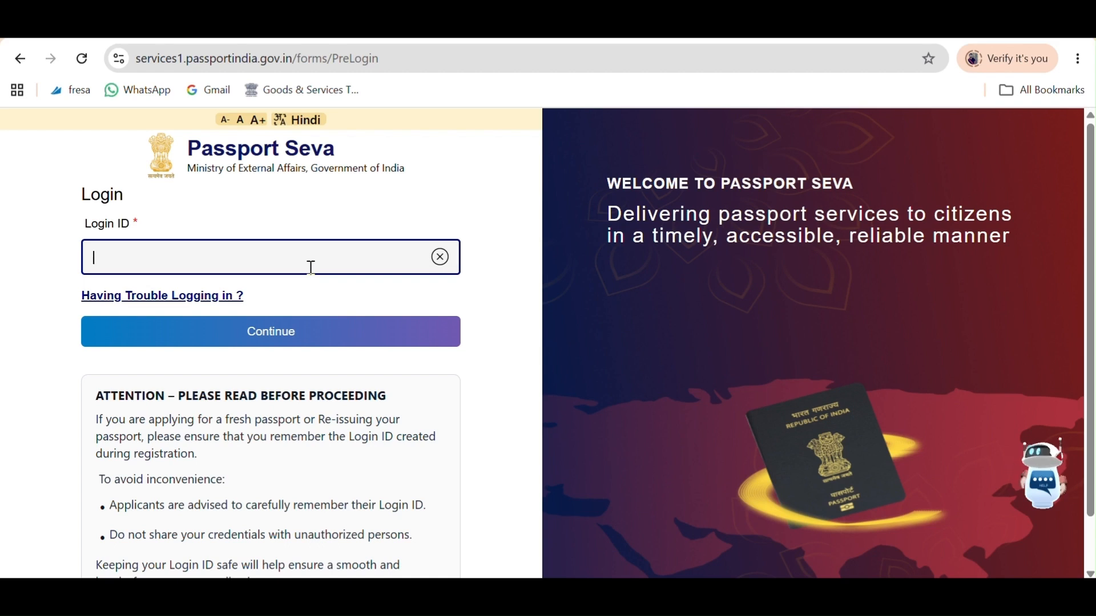
text(G)
key(BackSpace)
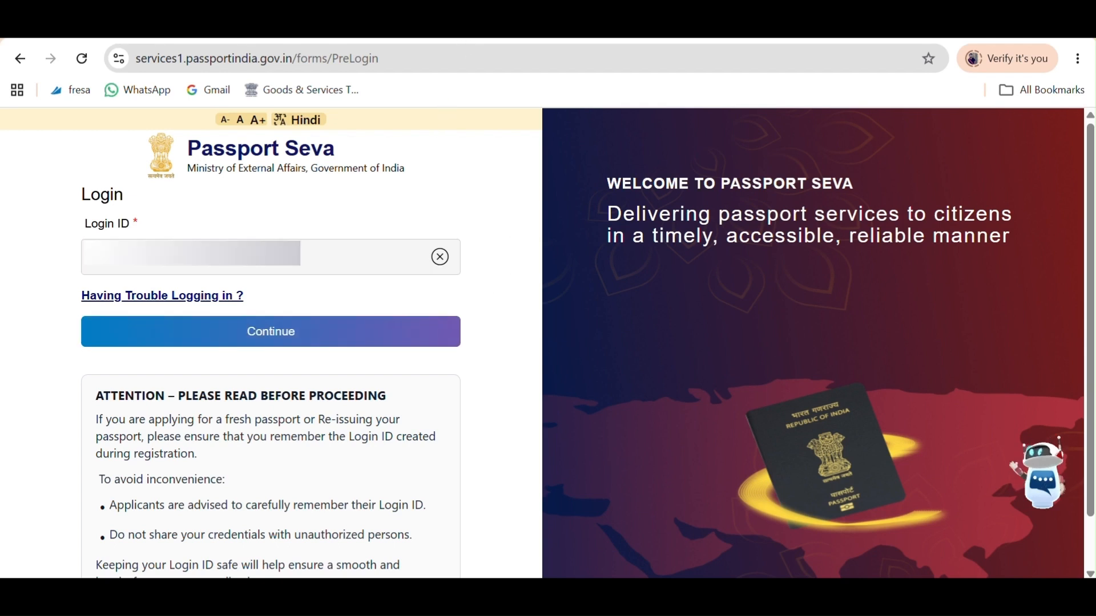
click(278, 337)
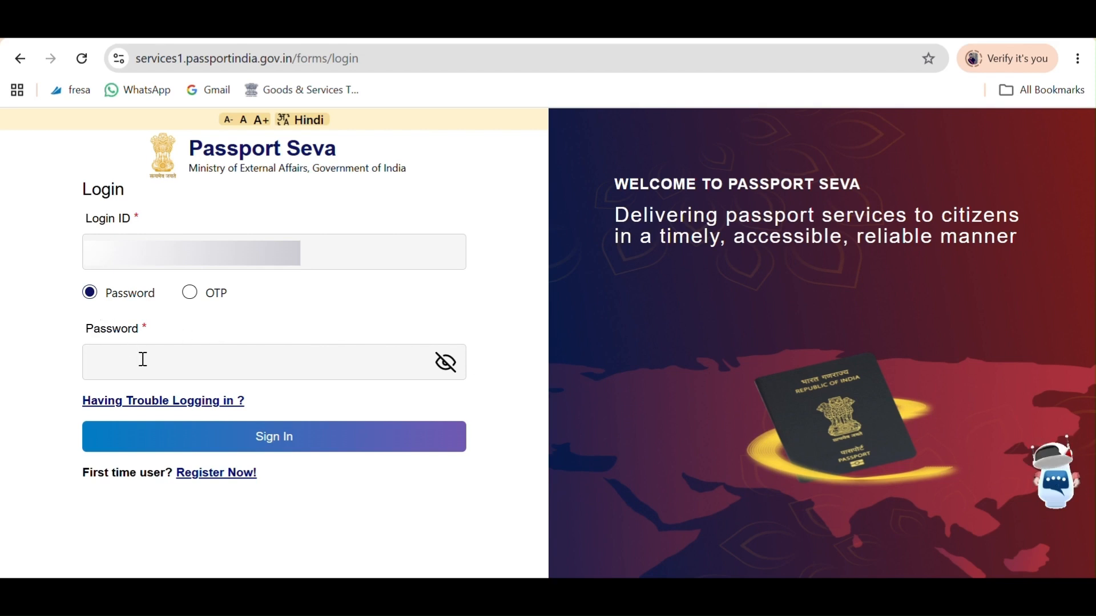
click(163, 351)
Sign in, start a Fresh Passport application, skip previous passport details, and confirm Delhi.
text(•••••••••)
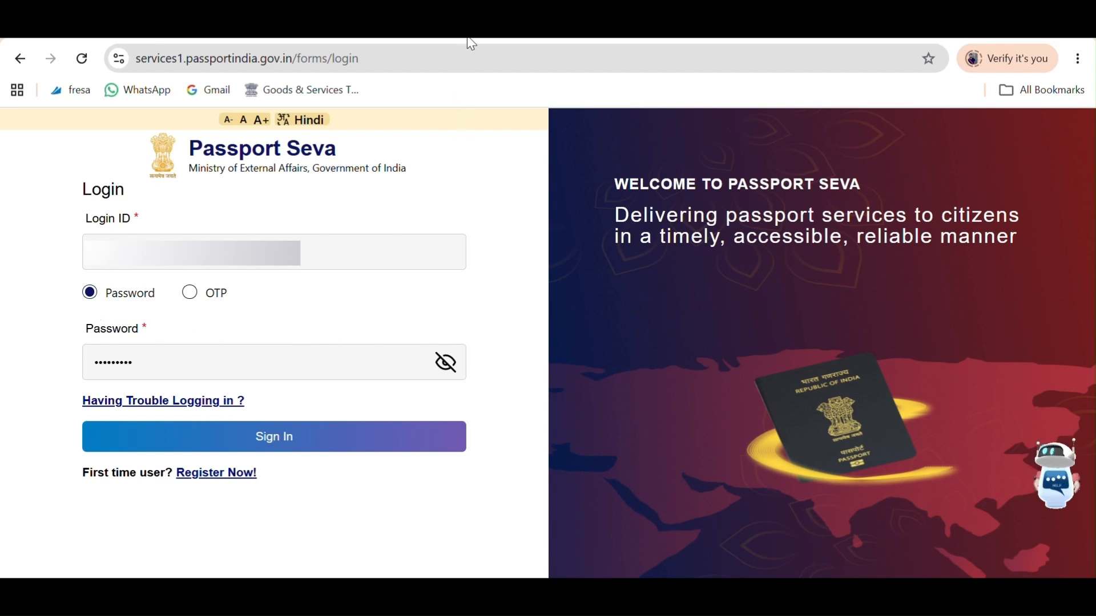
click(368, 438)
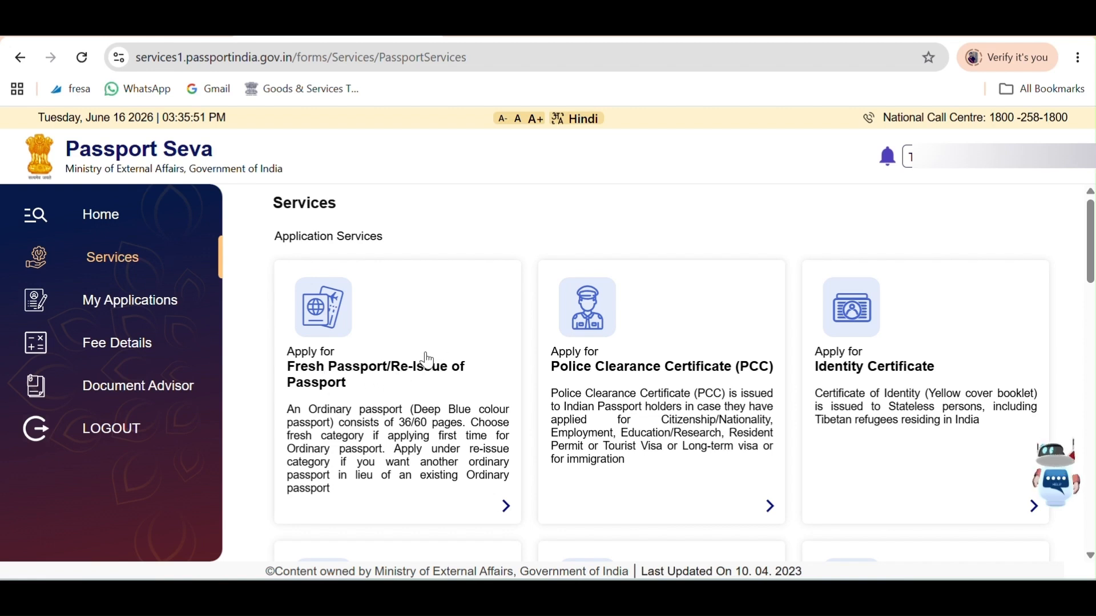
click(428, 359)
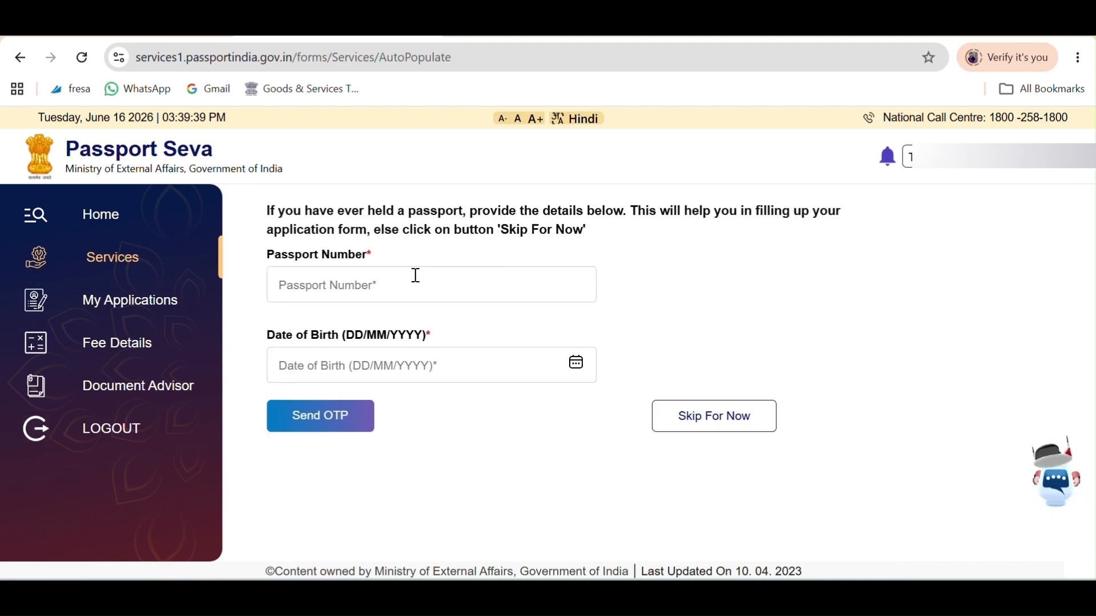
drag(268, 255, 380, 268)
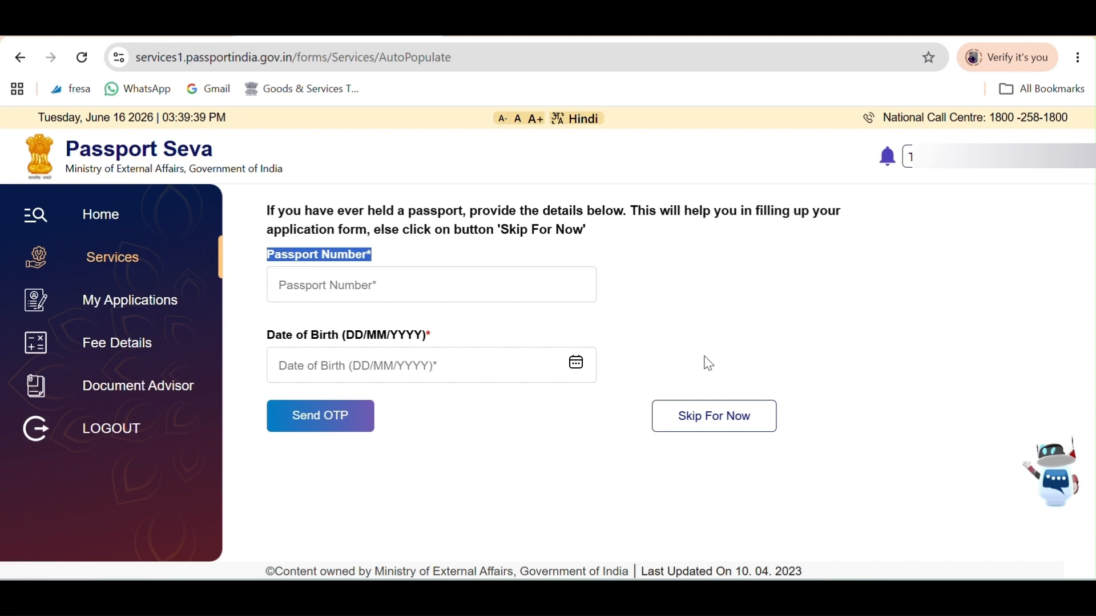
click(728, 427)
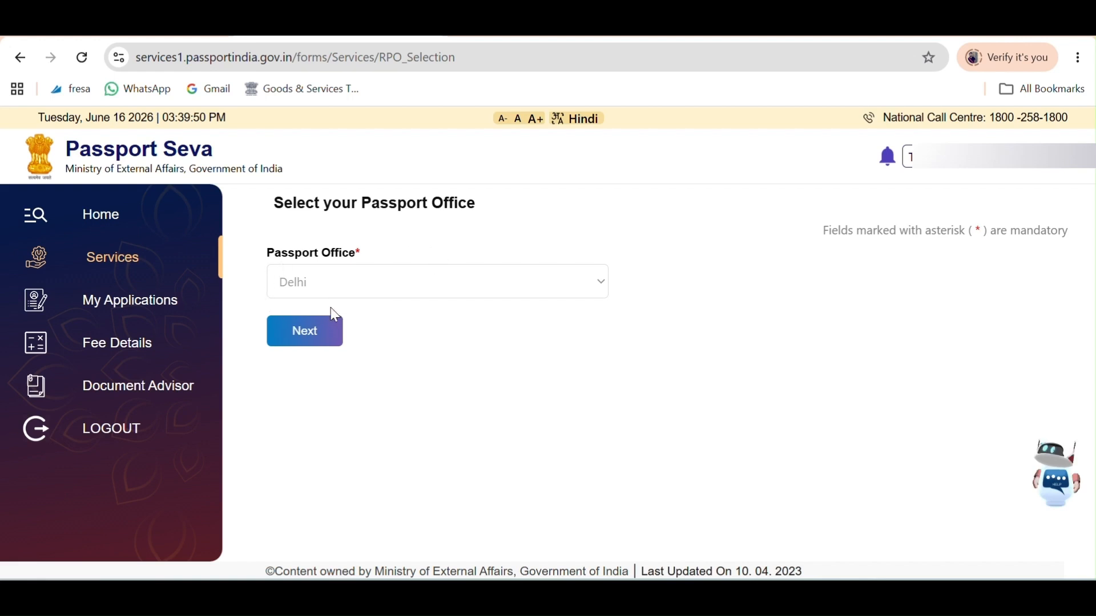
click(323, 336)
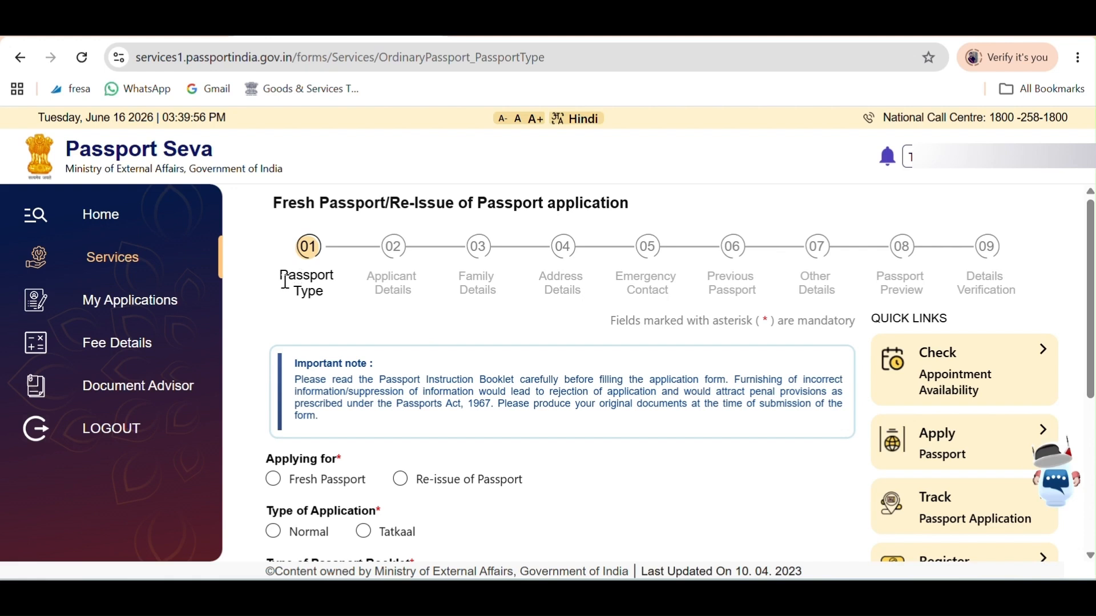
Apply for a Fresh Passport with the Tatkaal application type.
drag(288, 275, 335, 305)
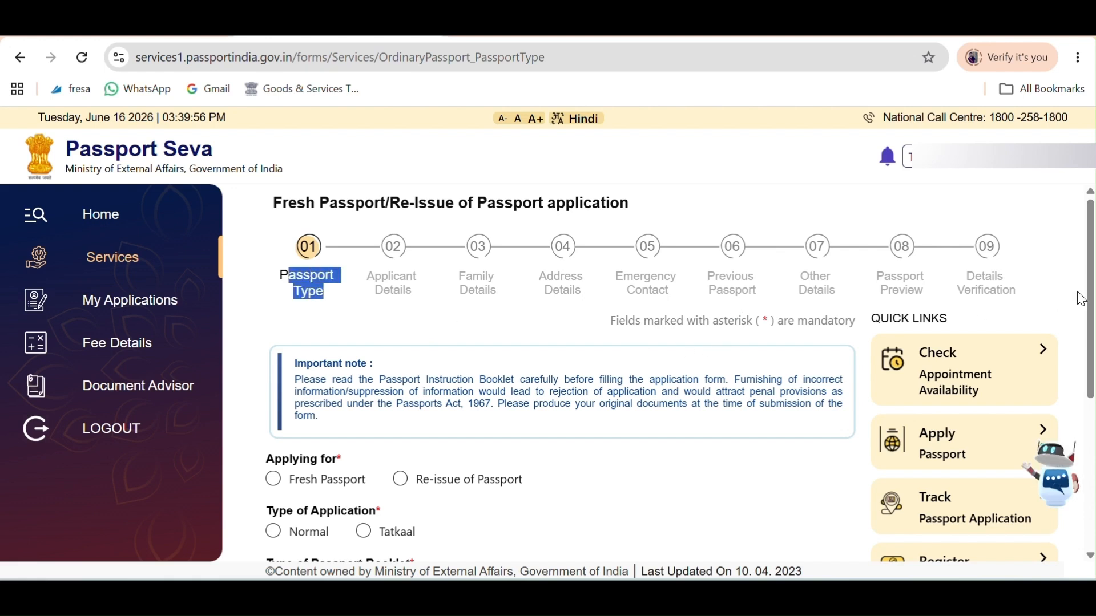
scroll(1081, 299, down, 3)
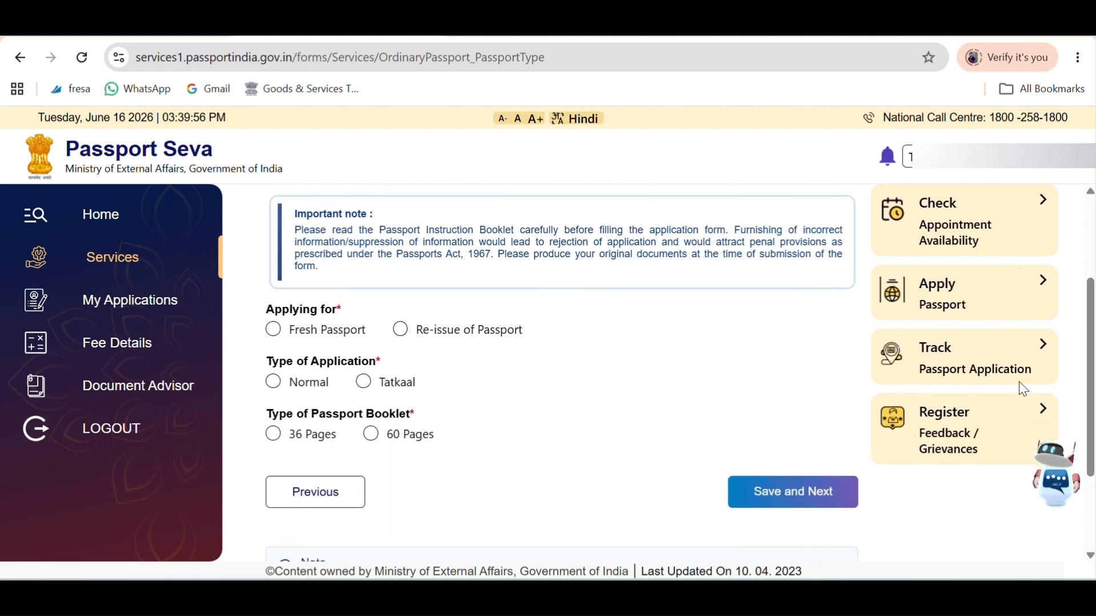
drag(296, 330, 507, 356)
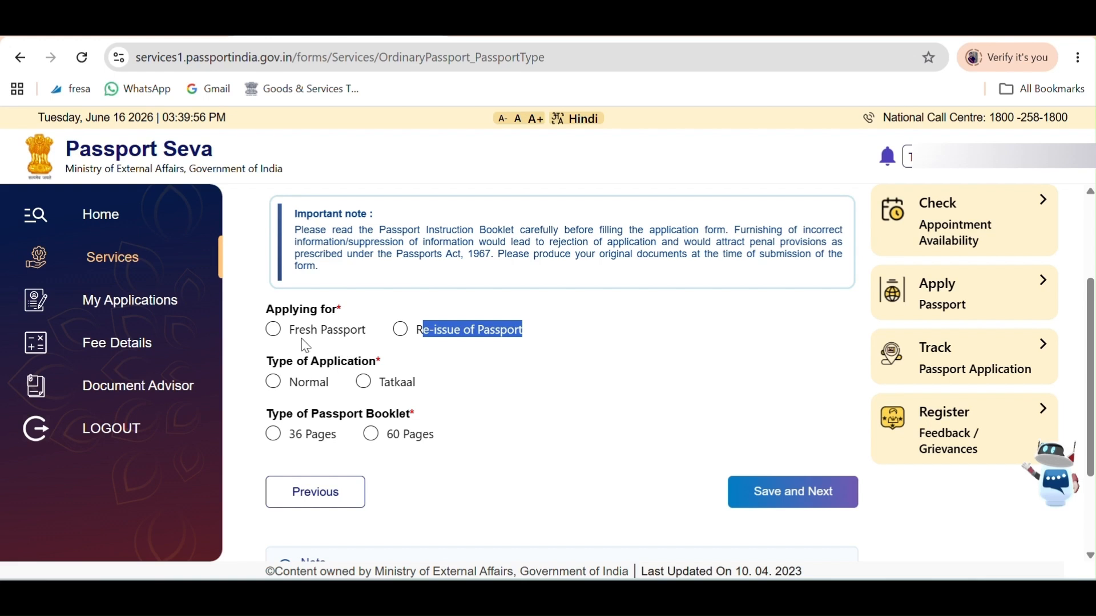
click(278, 337)
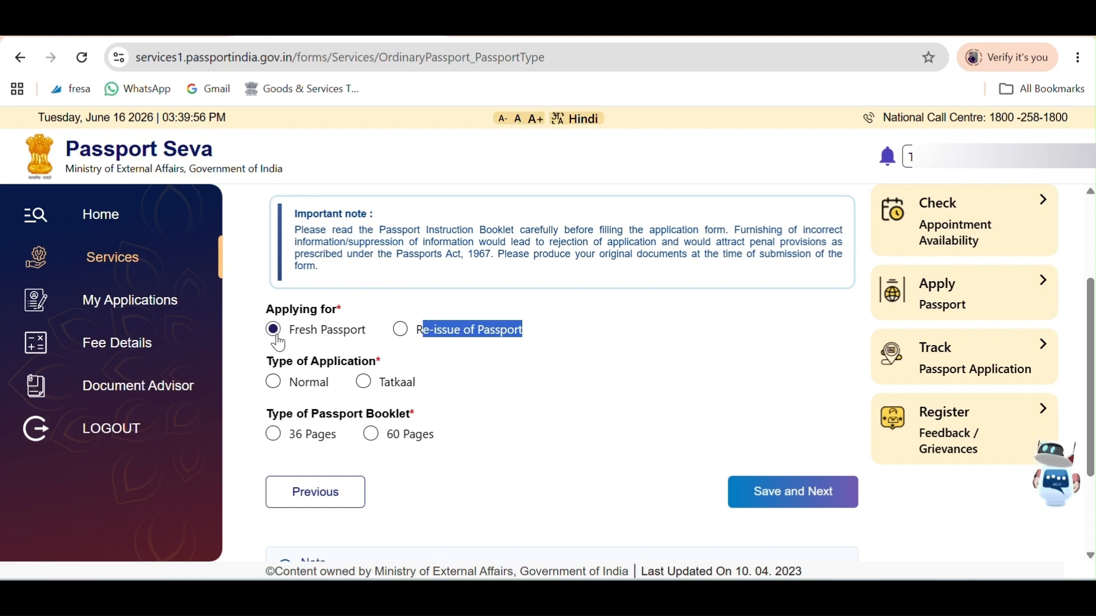
drag(273, 361, 382, 363)
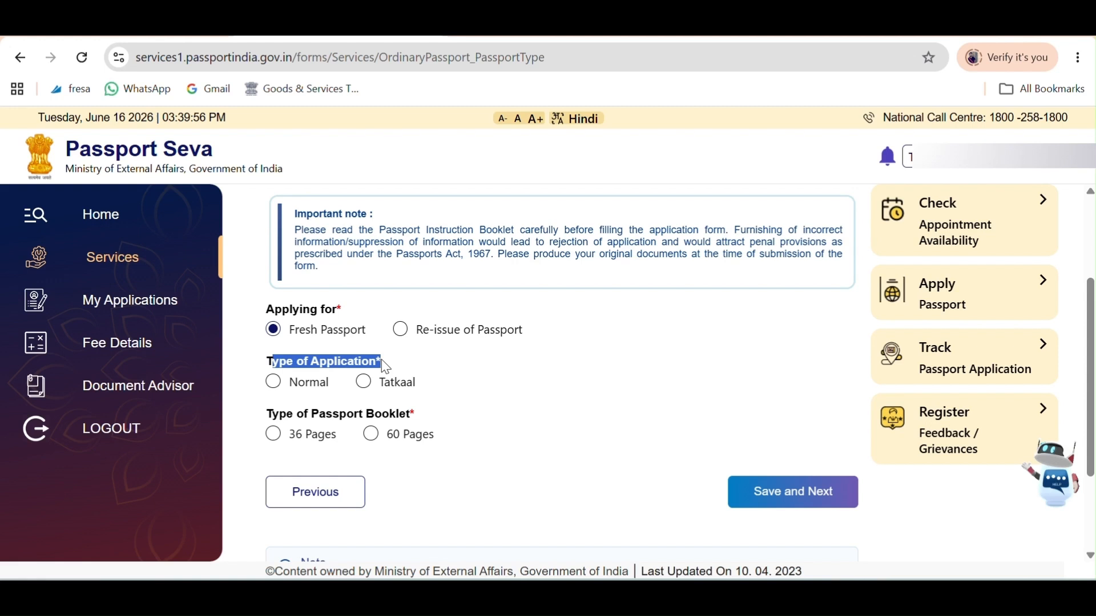
click(368, 387)
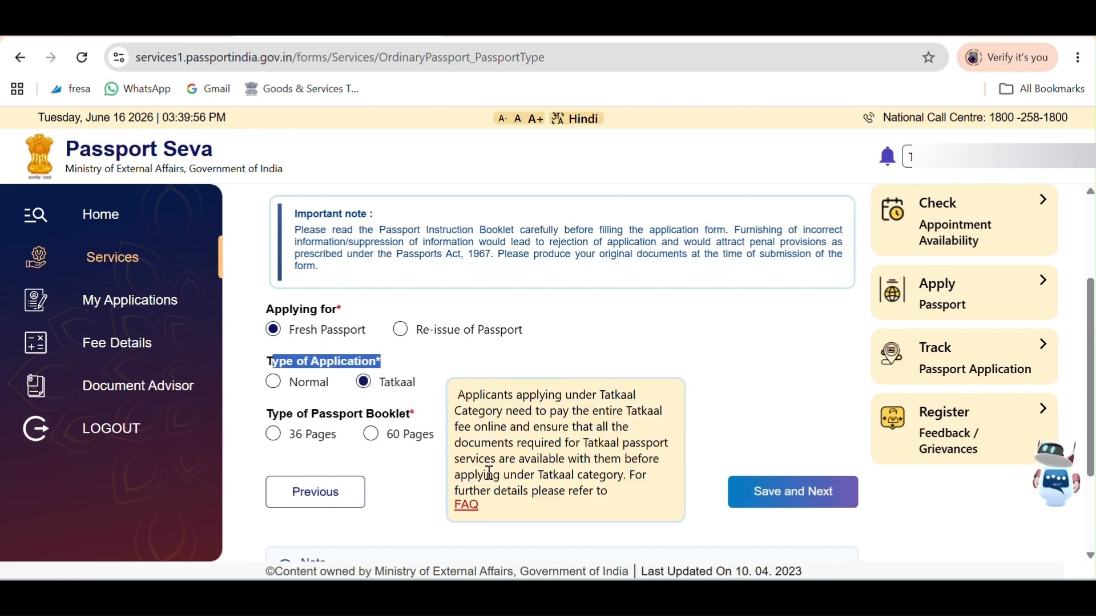
click(557, 356)
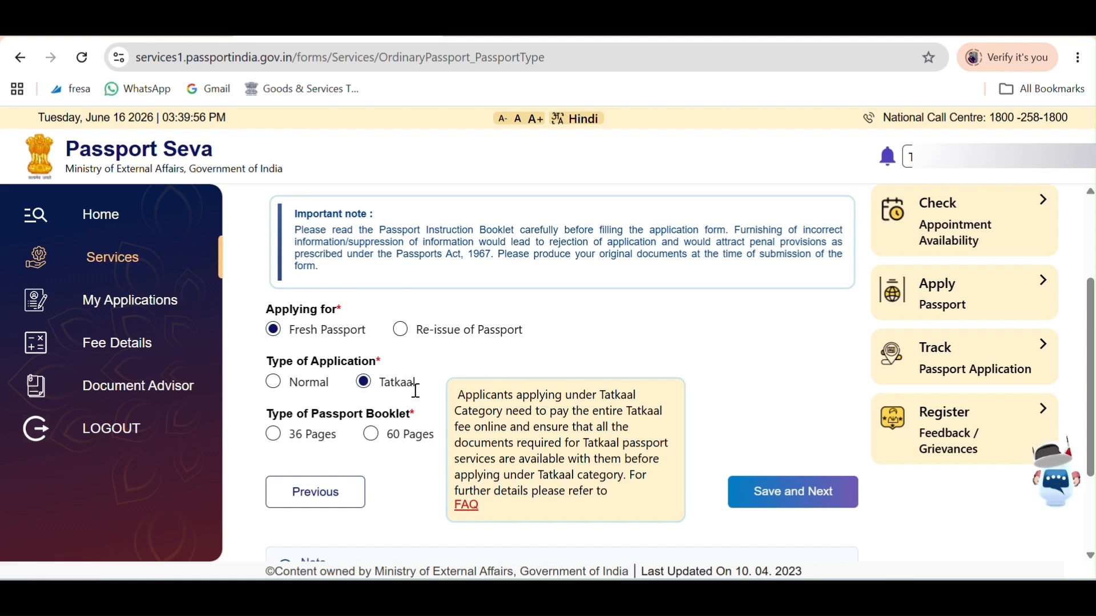
Select the 36-page booklet and save the passport type.
drag(296, 414, 413, 408)
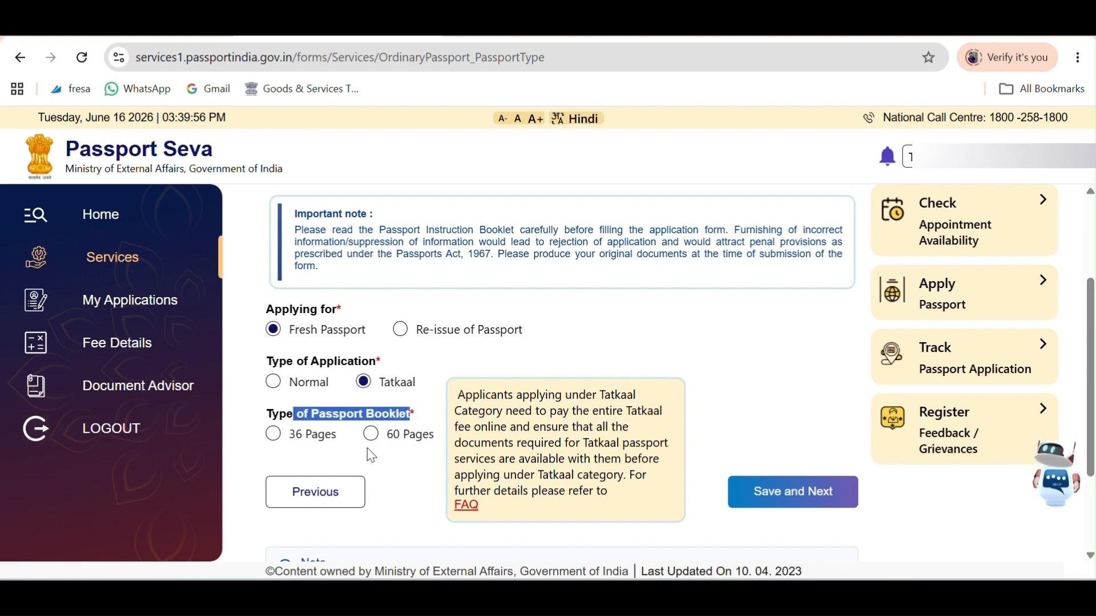
drag(293, 435, 438, 441)
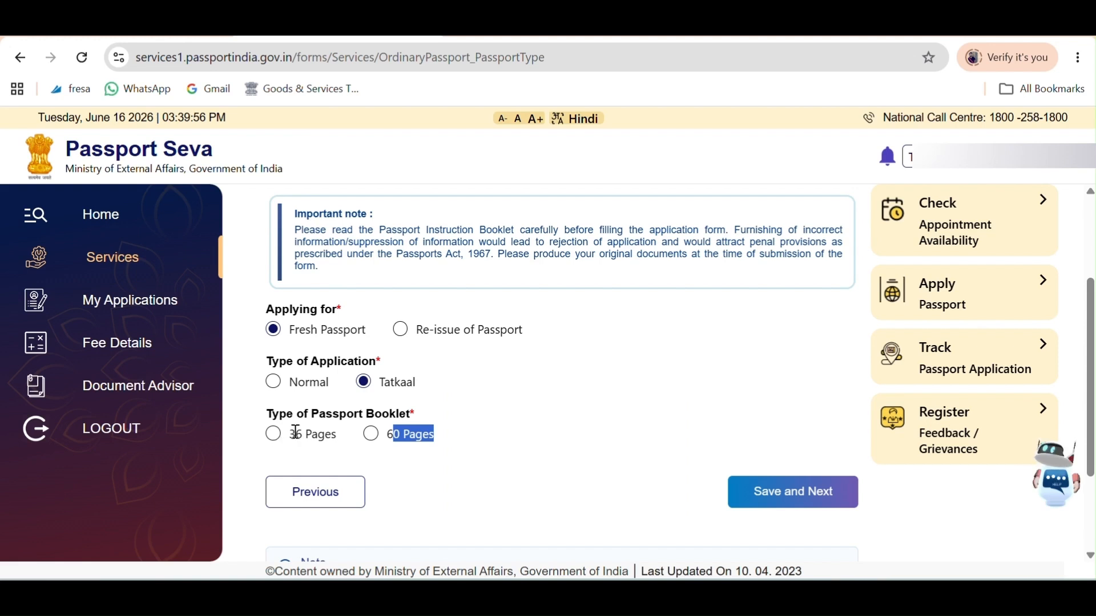
drag(295, 435, 322, 434)
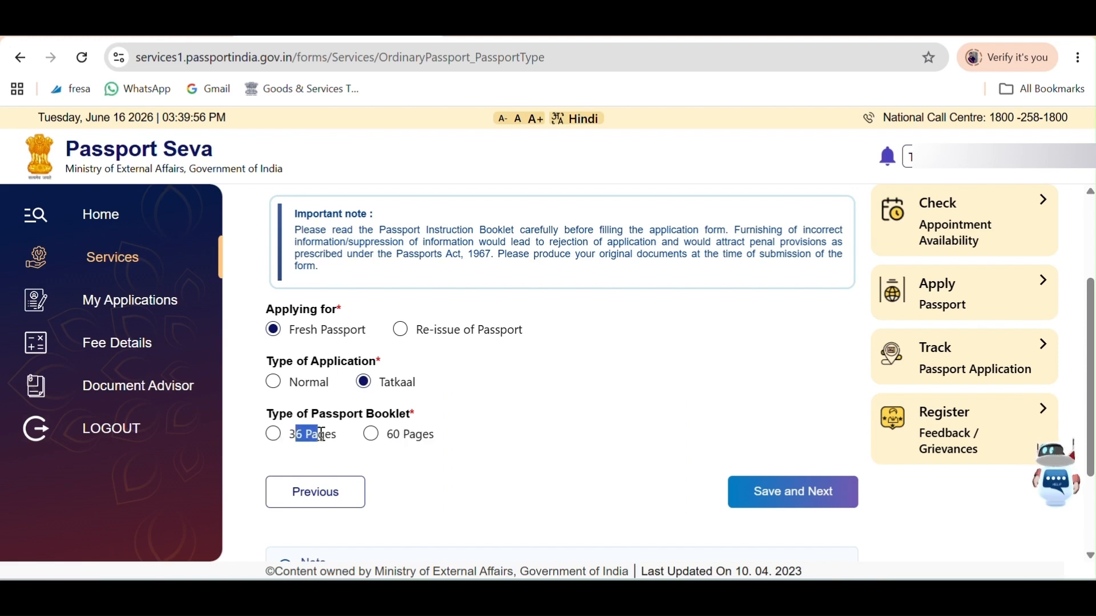
click(274, 434)
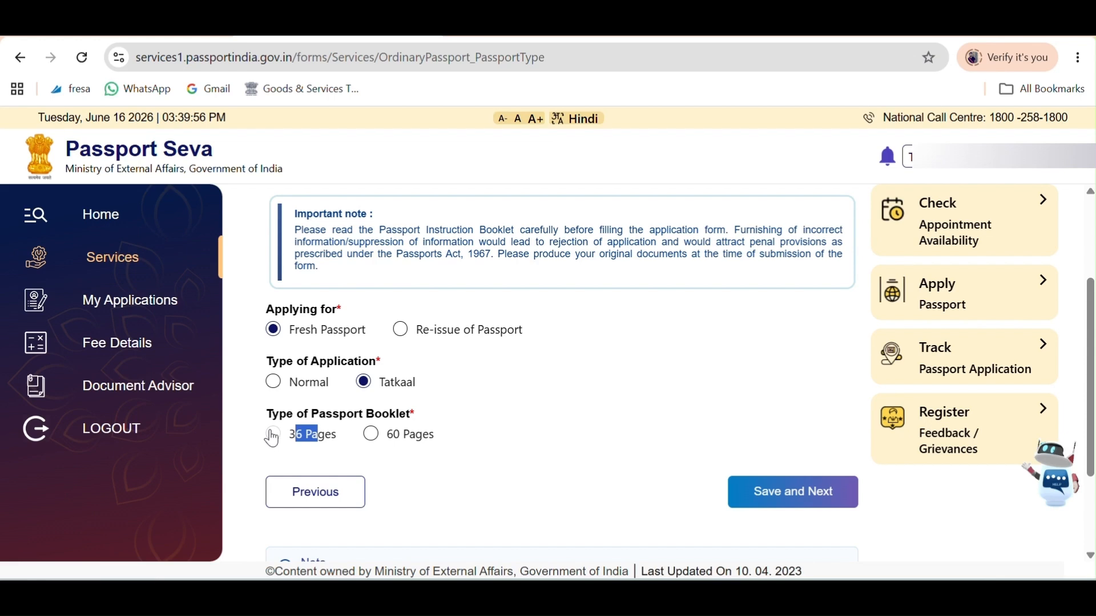
click(785, 492)
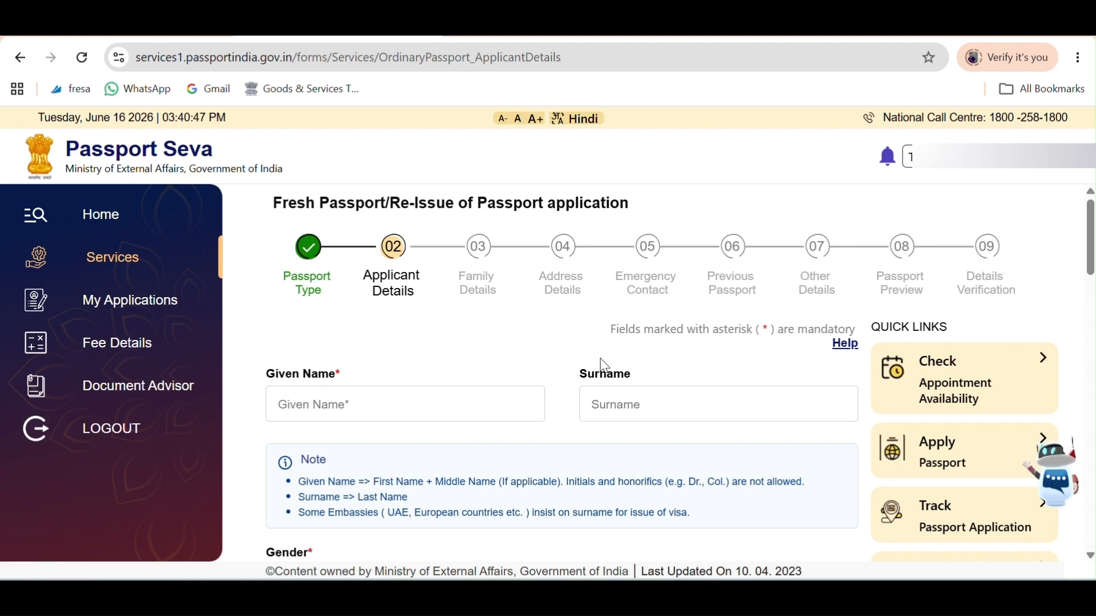
Fill the given name and surname, set gender to Male, and answer No to aliases.
click(315, 403)
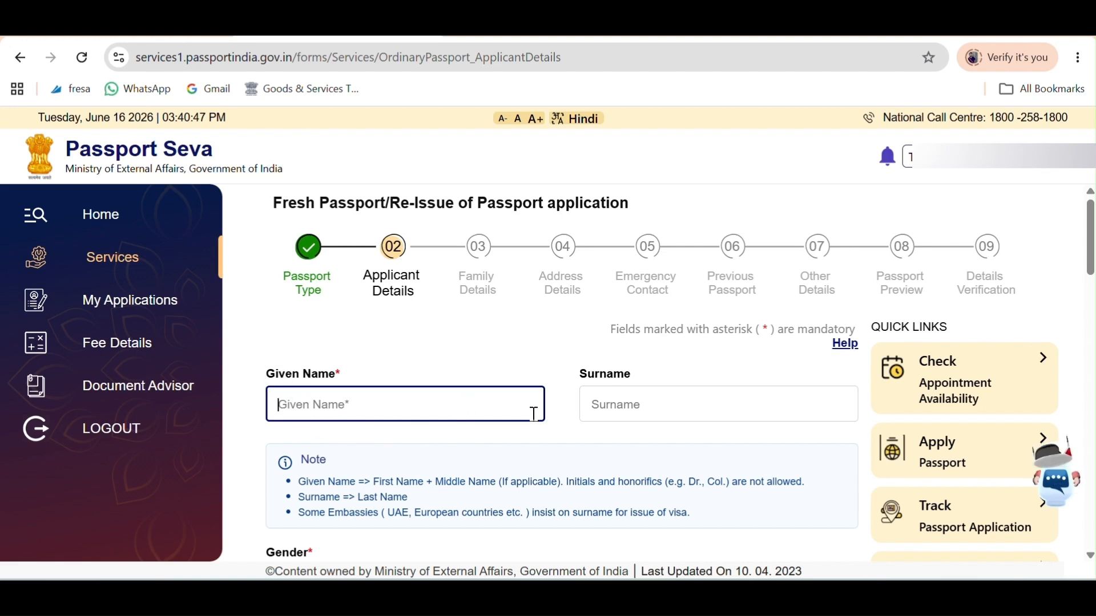
click(628, 408)
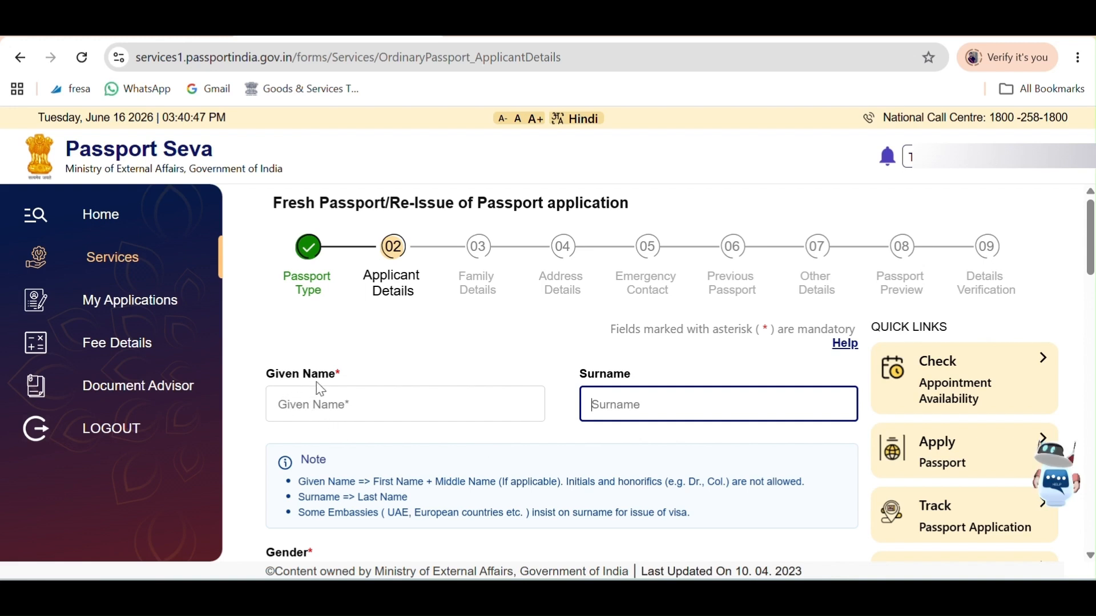
click(302, 403)
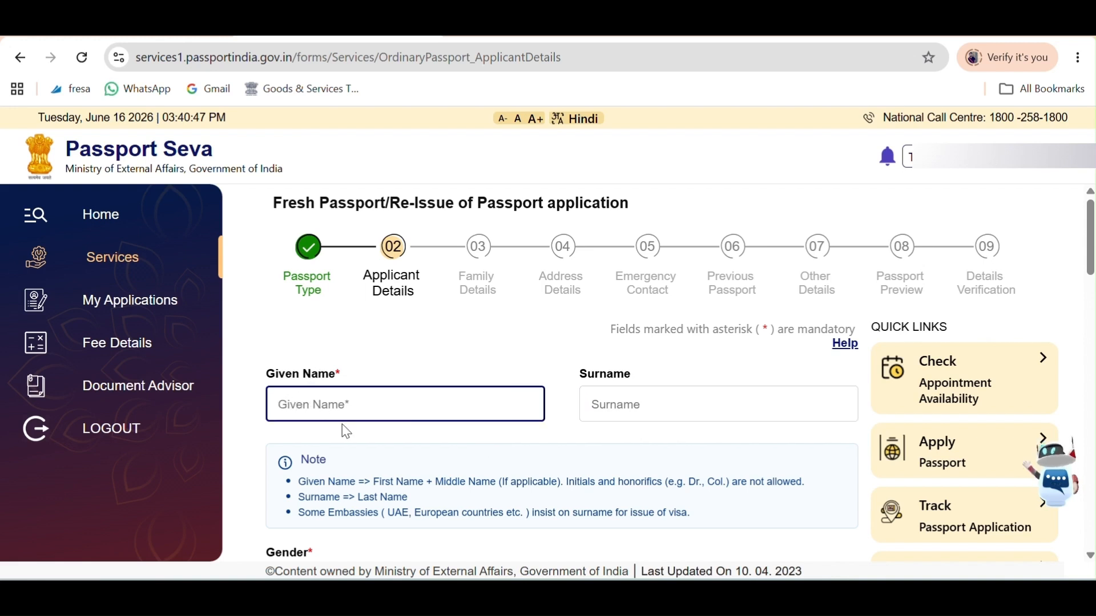
click(632, 409)
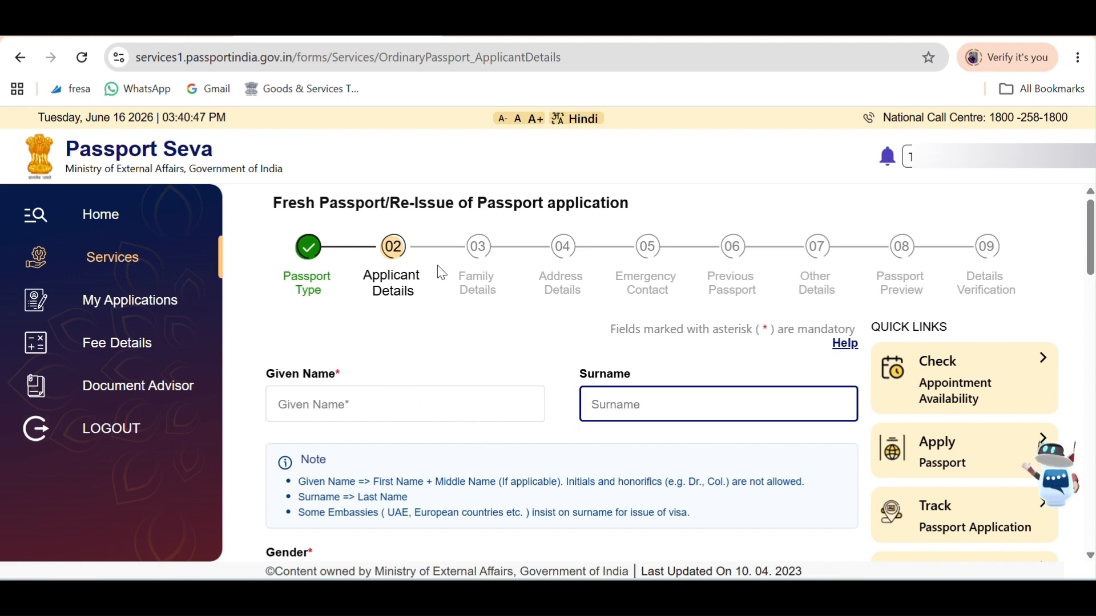
scroll(453, 260, down, 5)
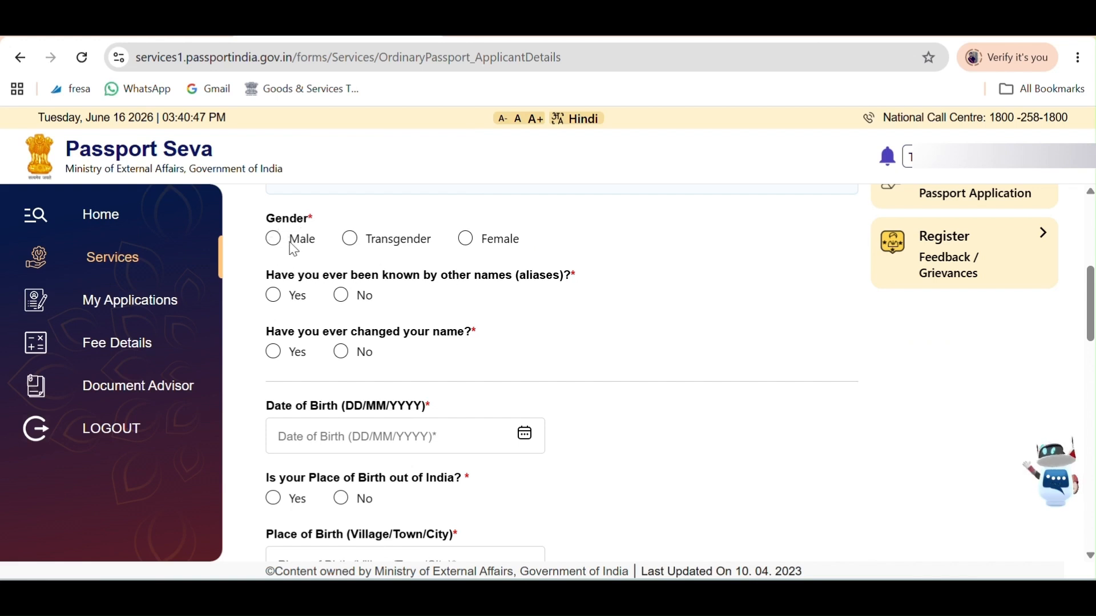
double_click(311, 240)
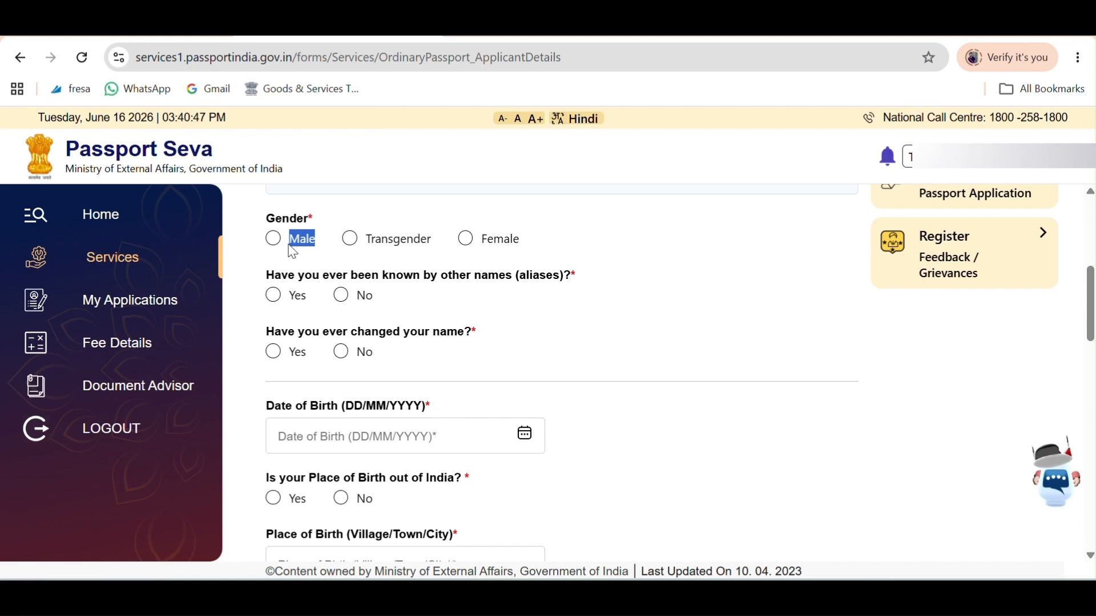
click(273, 240)
click(341, 296)
scroll(581, 407, down, 1)
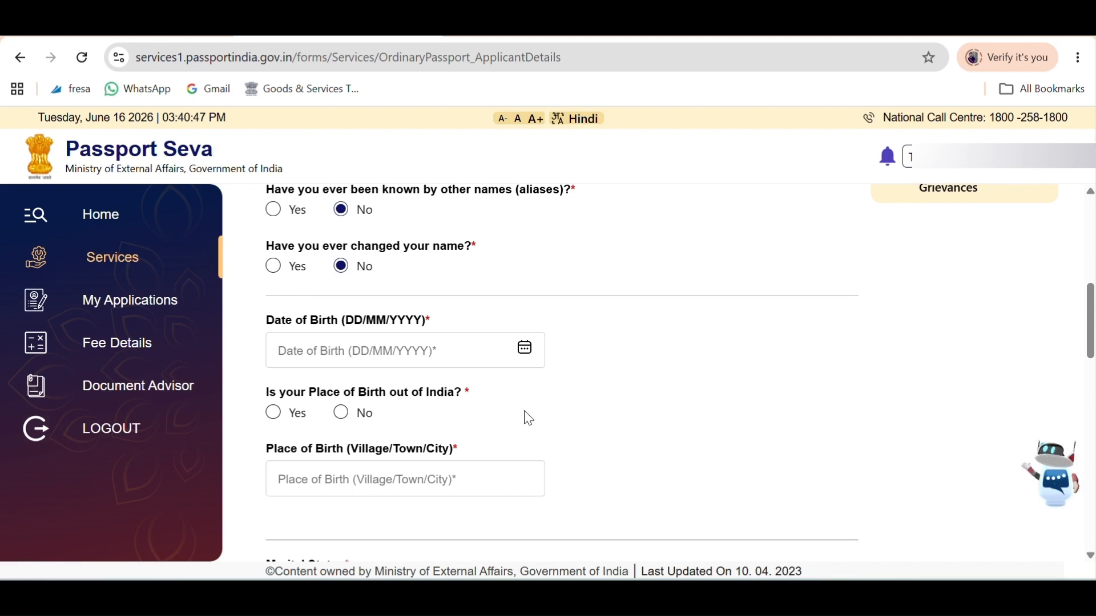
click(416, 349)
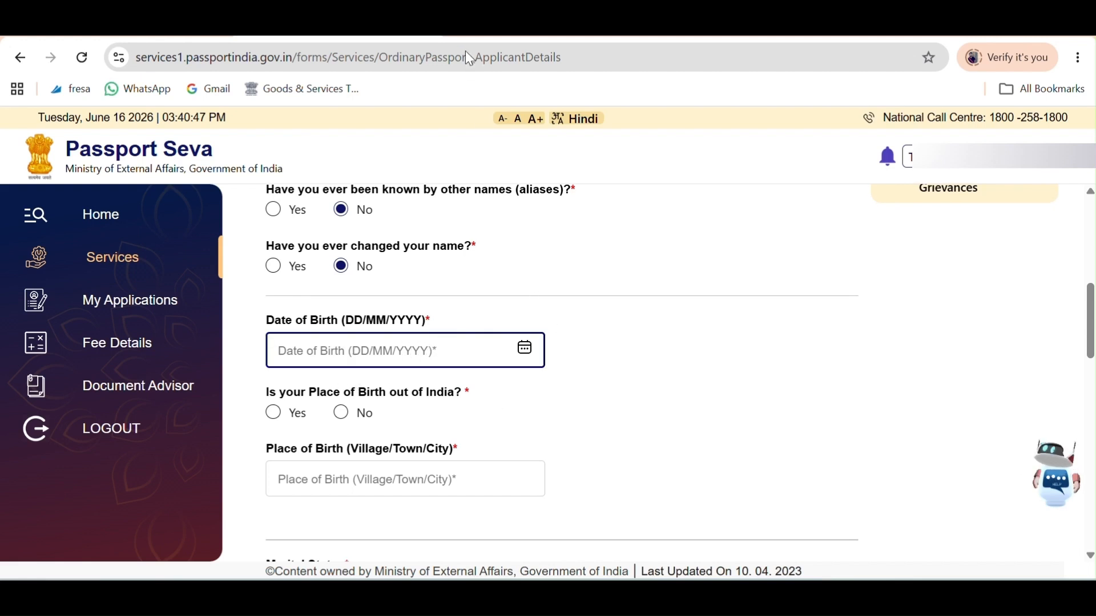
scroll(464, 206, down, 1)
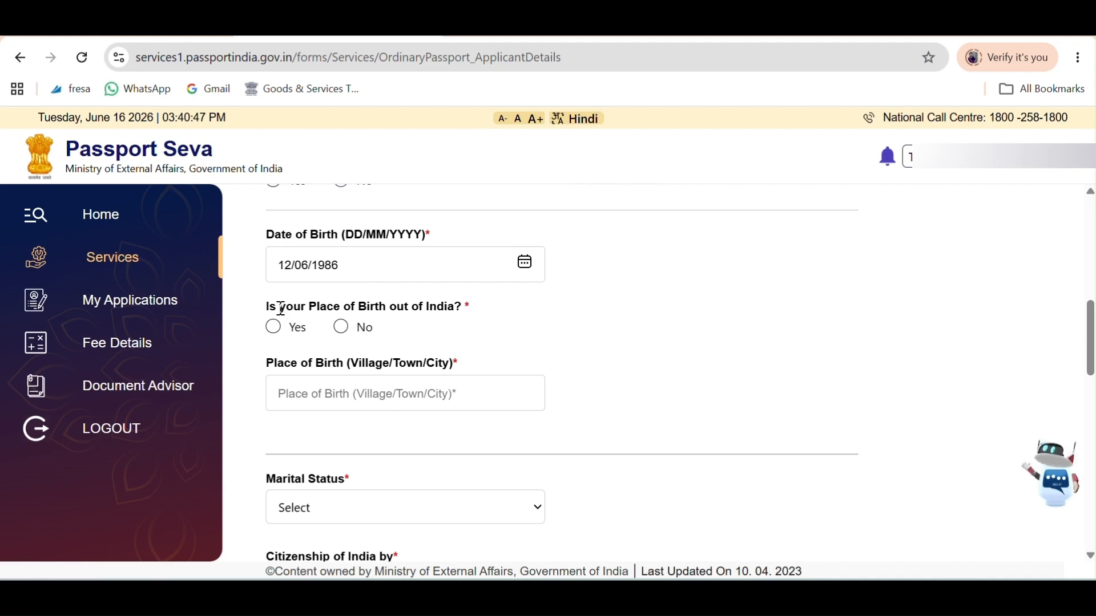
Answer No to birth outside India and enter DELHI as the place of birth.
drag(279, 306, 449, 304)
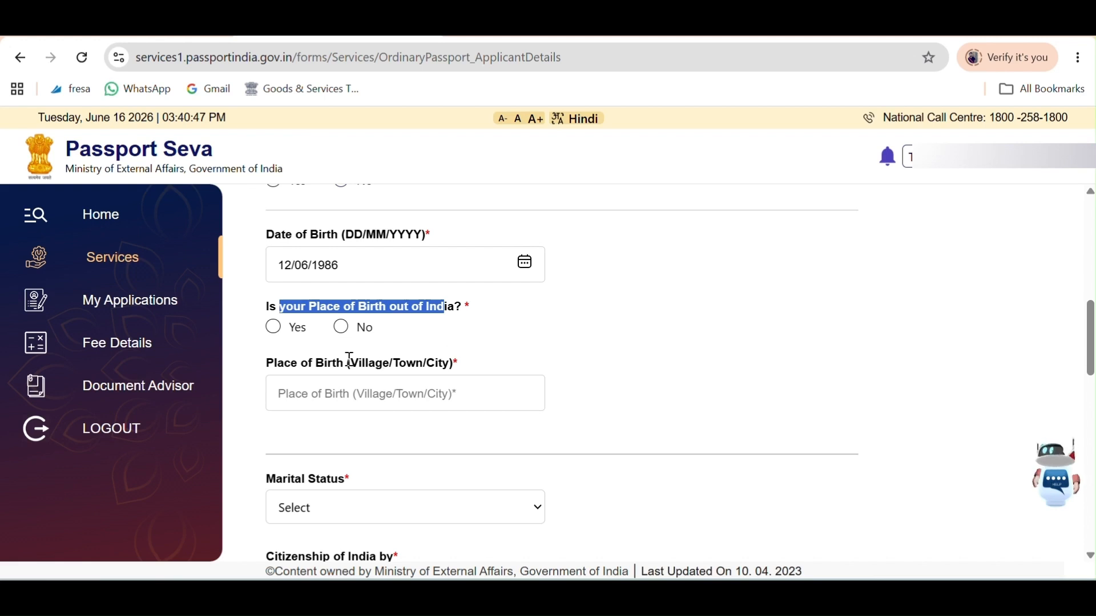
click(345, 329)
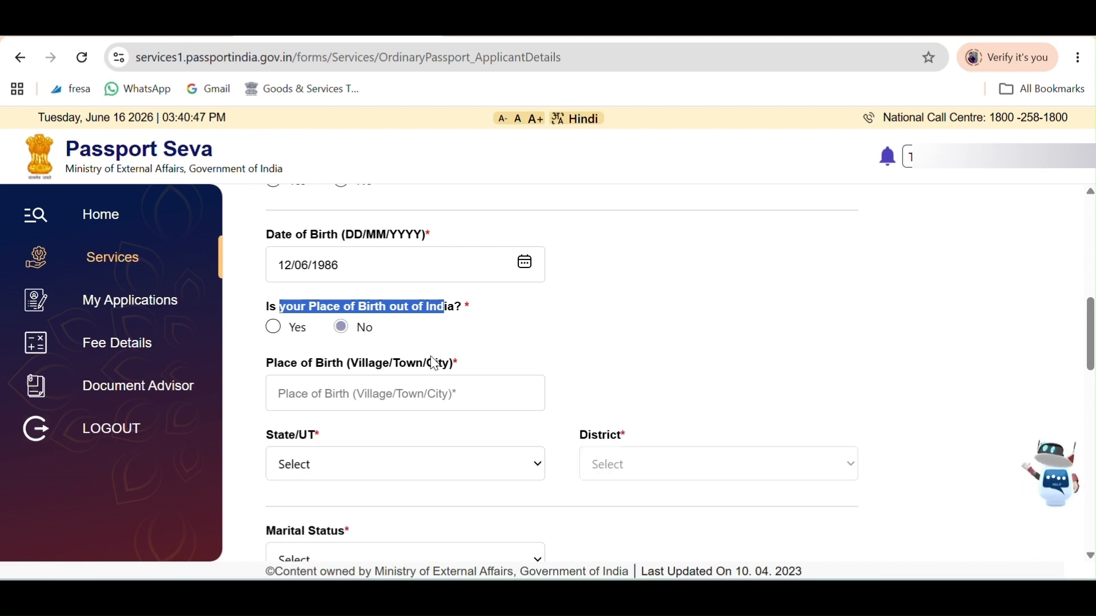
scroll(553, 316, down, 2)
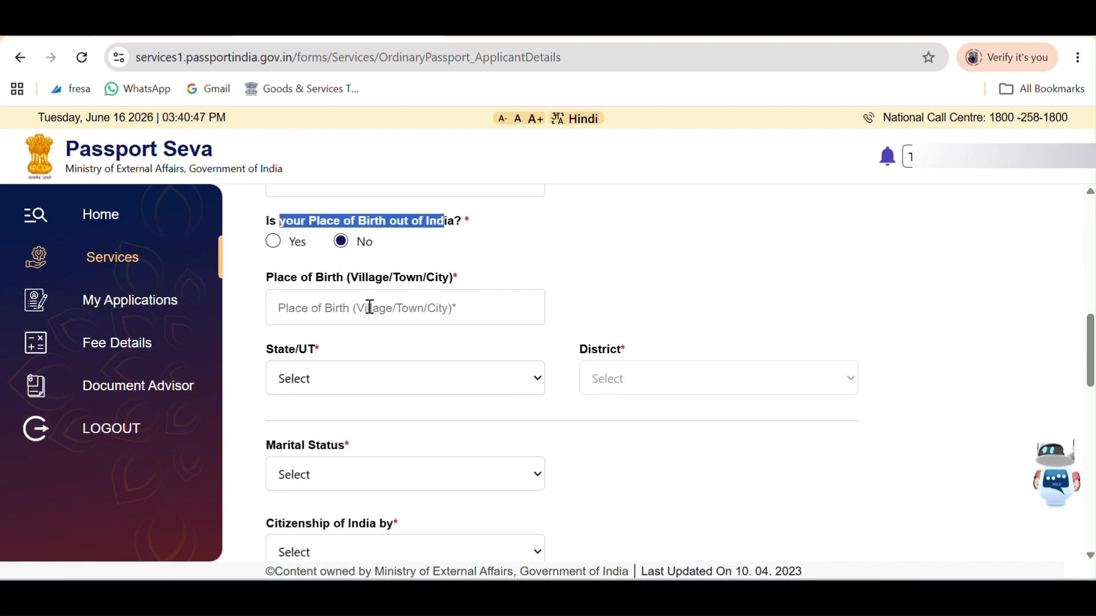
drag(300, 278, 448, 295)
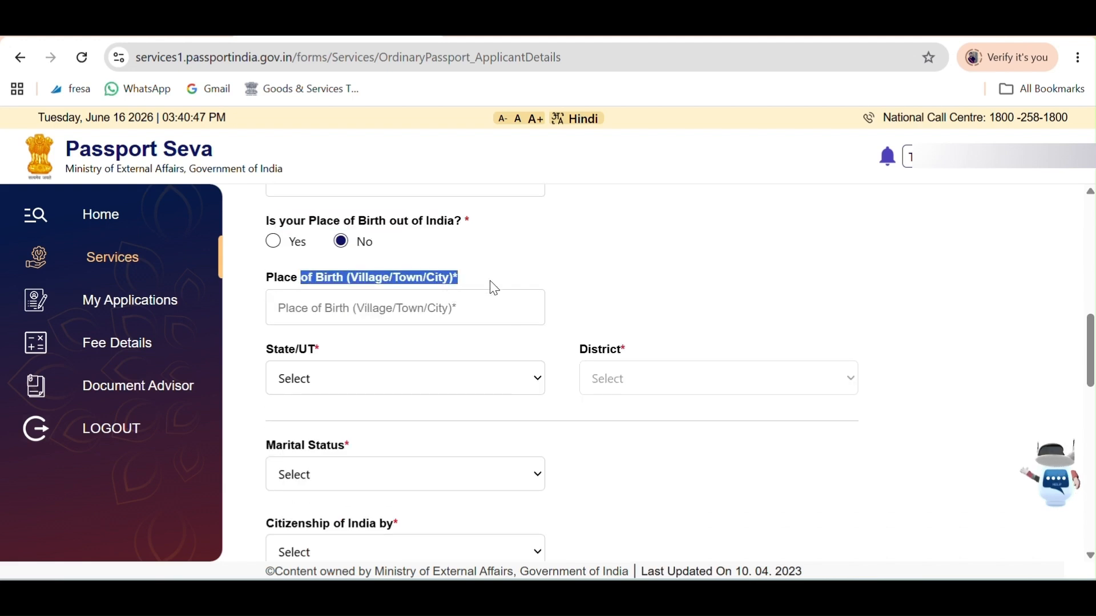
click(420, 312)
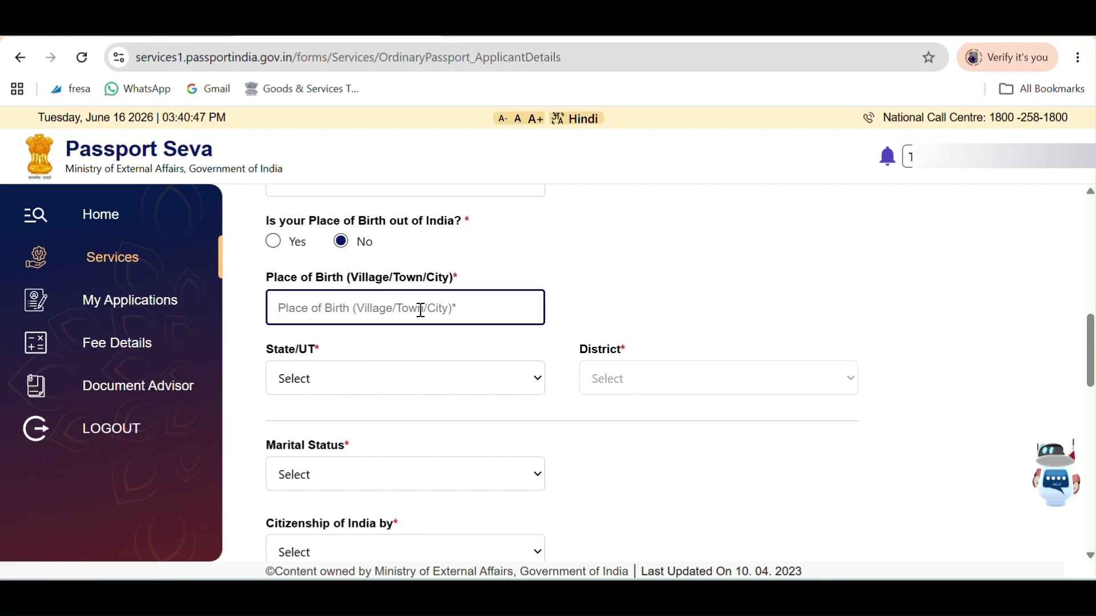
text(DELHI)
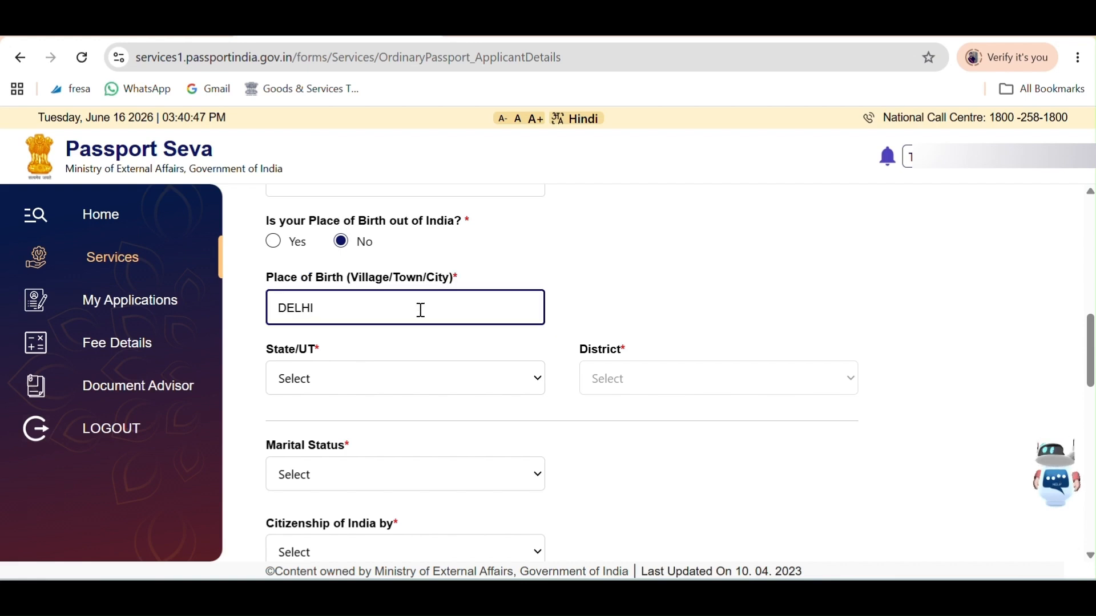
click(677, 309)
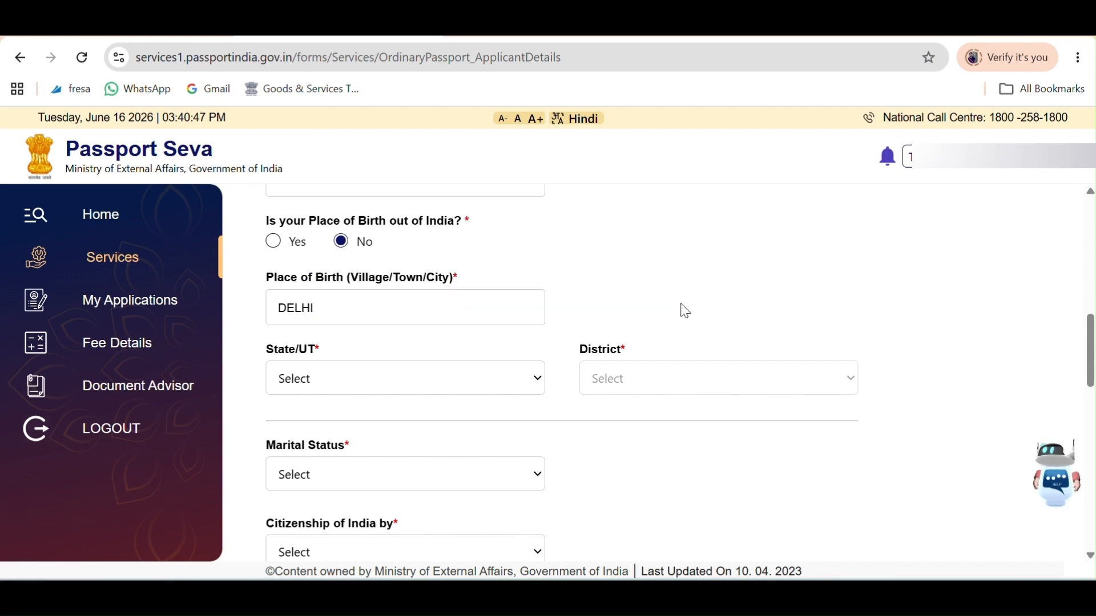
Set State/UT to Delhi and District to North East Delhi.
scroll(394, 363, down, 2)
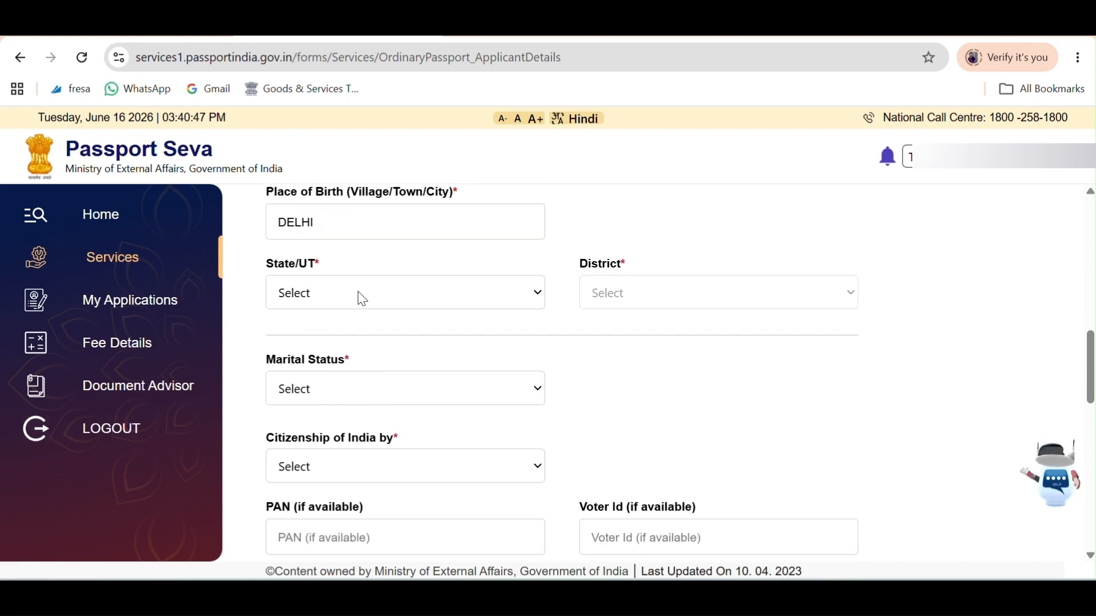
click(369, 307)
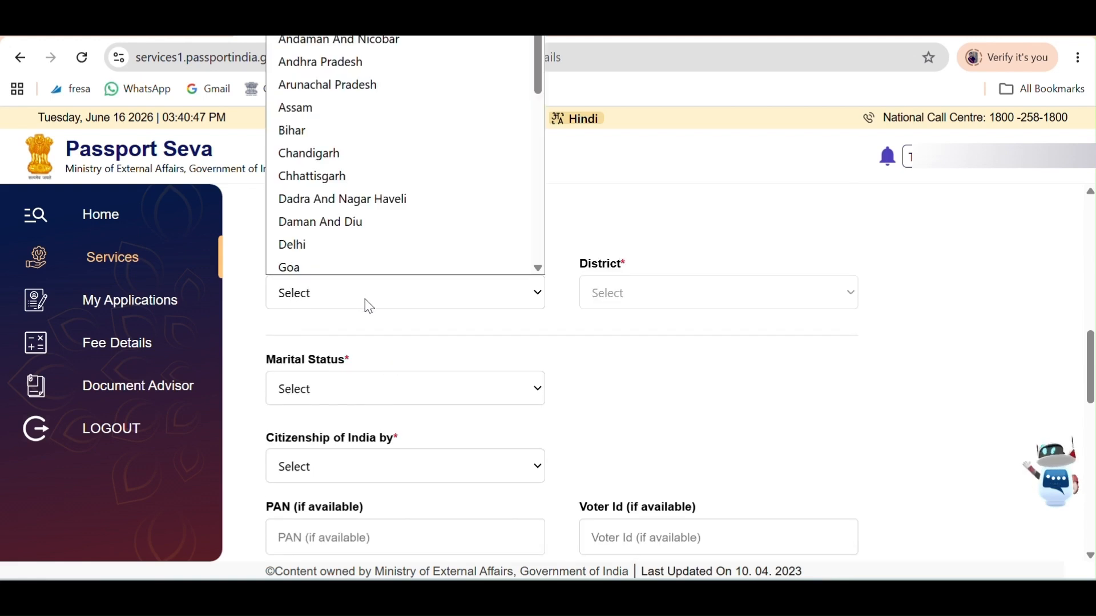
click(308, 243)
click(748, 299)
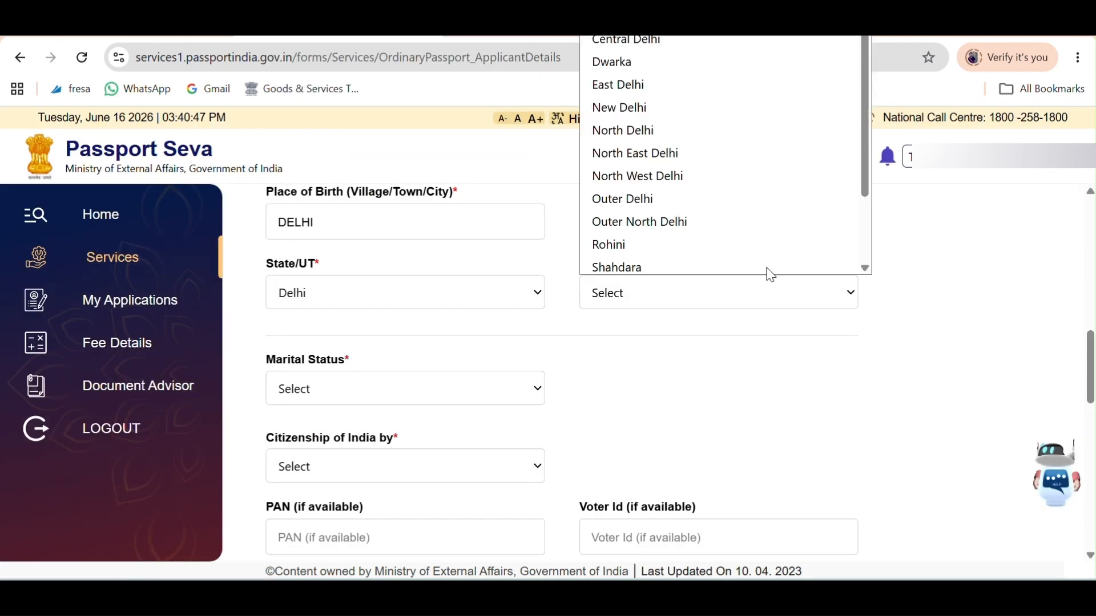
click(669, 162)
scroll(675, 403, down, 2)
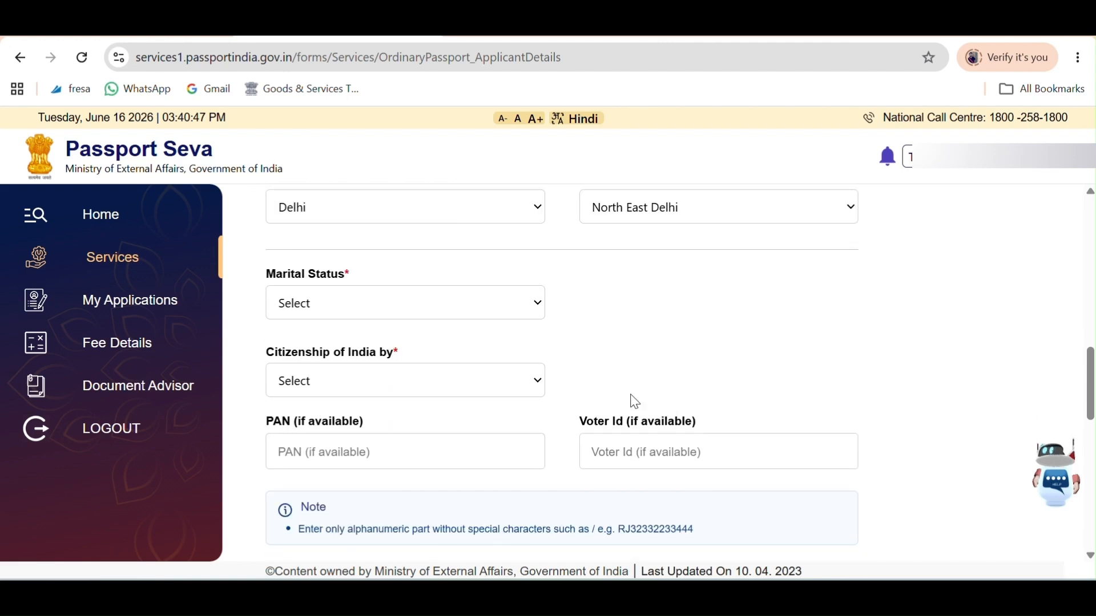
Set marital status to Single and citizenship of India to By Birth.
drag(275, 275, 367, 287)
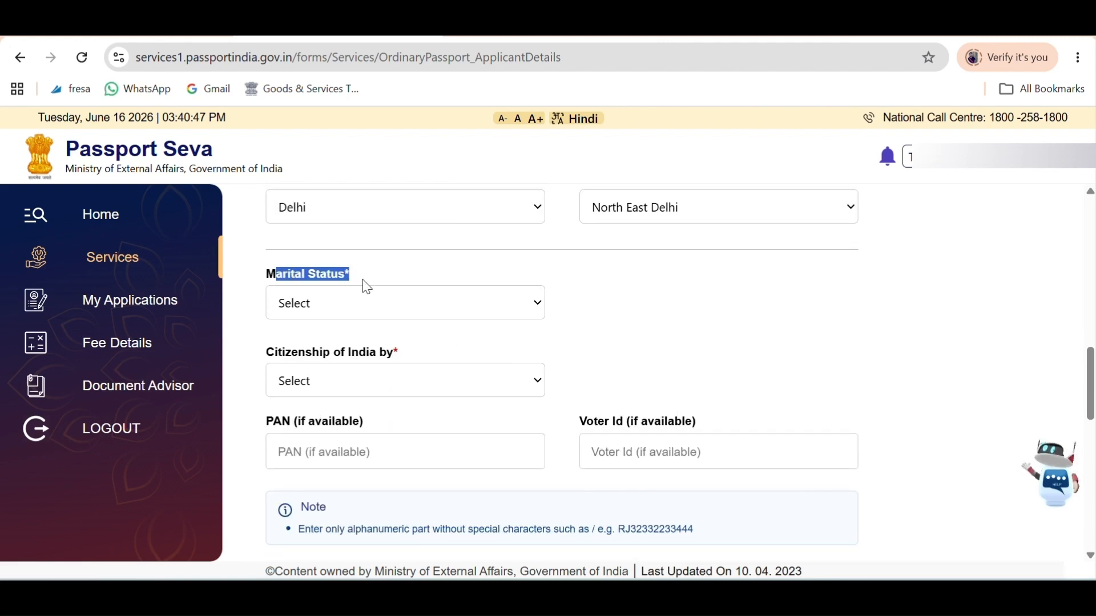
click(450, 303)
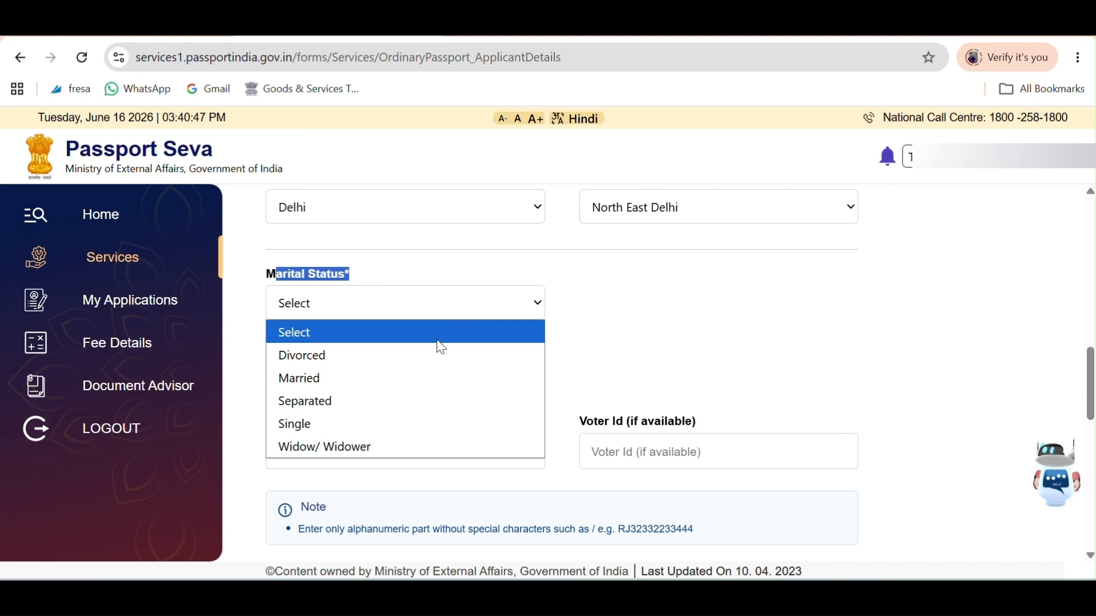
click(332, 423)
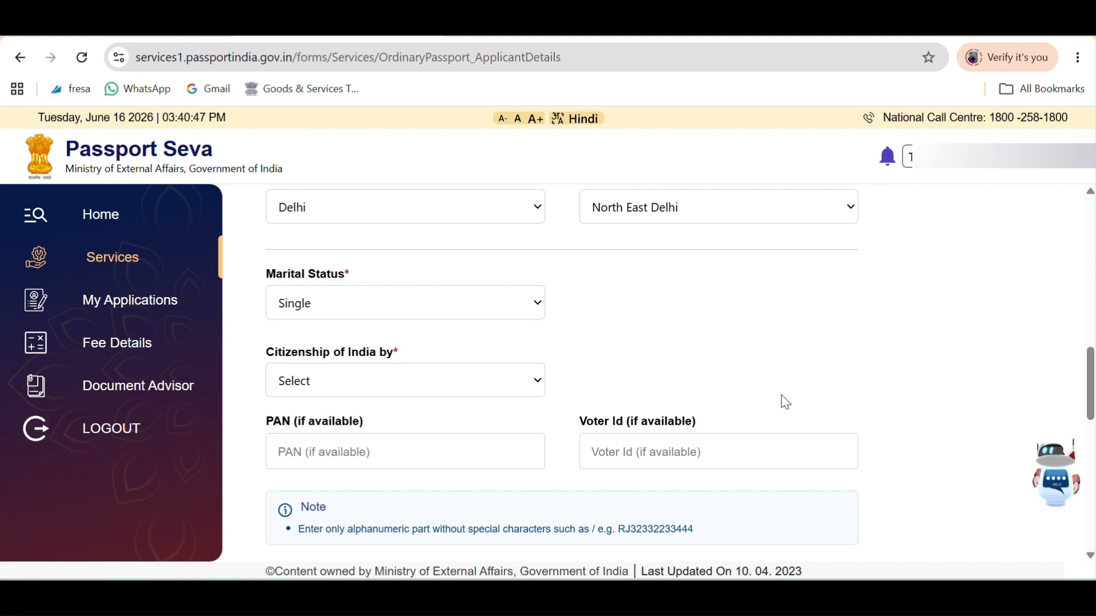
scroll(516, 345, down, 1)
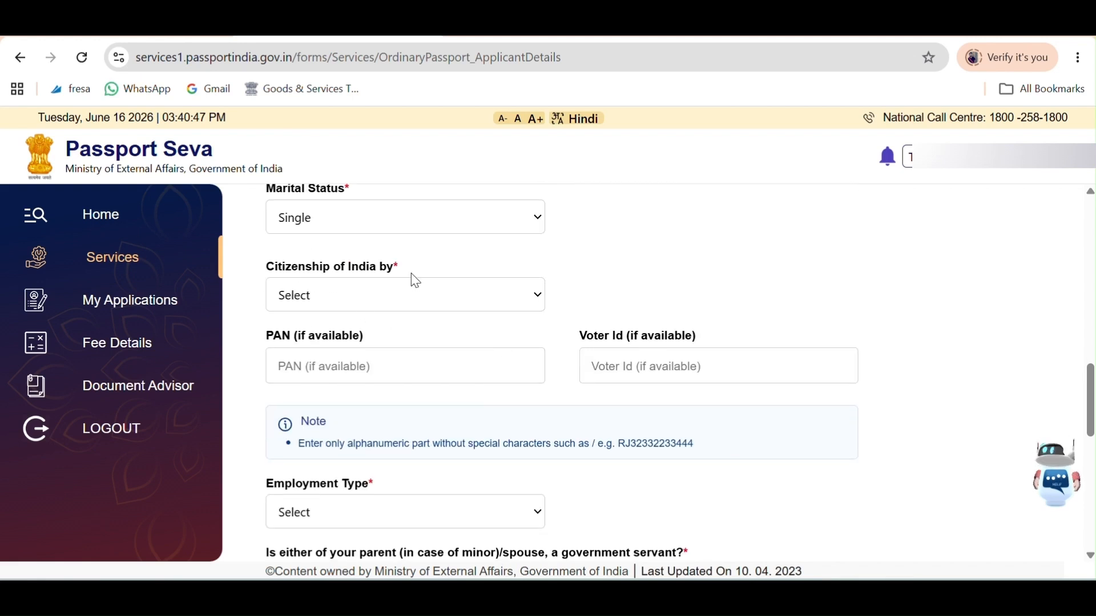
click(450, 298)
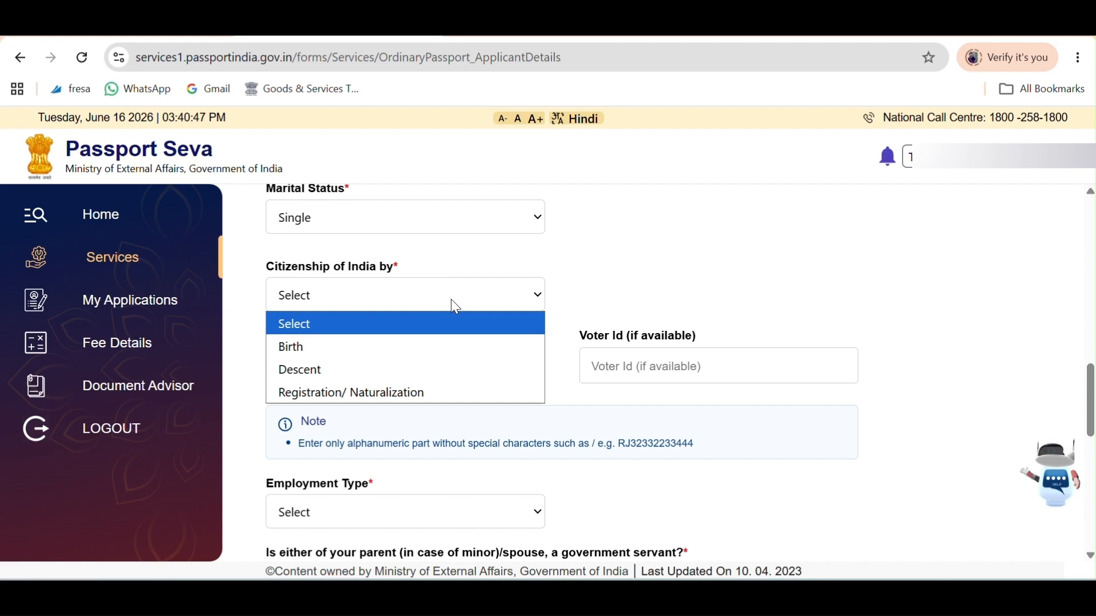
click(336, 343)
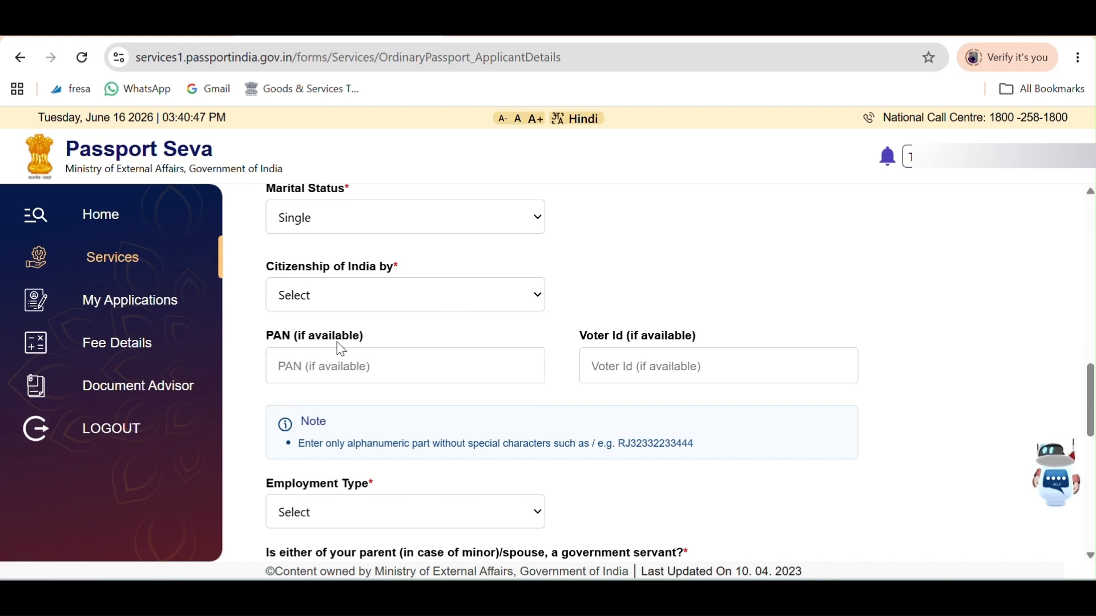
Go through the optional PAN and Voter ID fields, leaving them blank.
scroll(728, 275, down, 2)
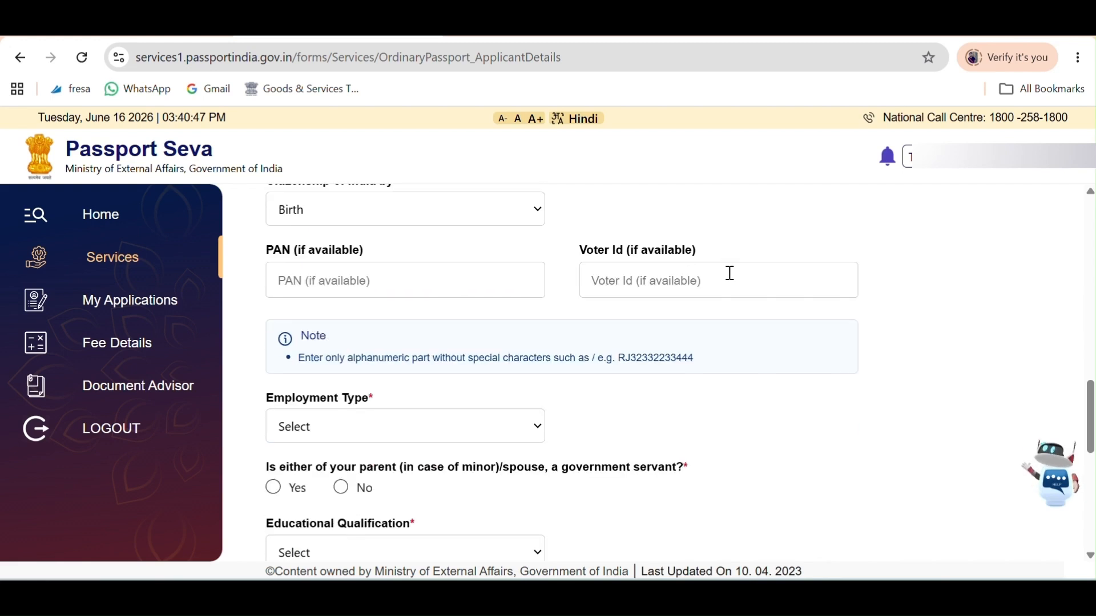
drag(281, 250, 396, 263)
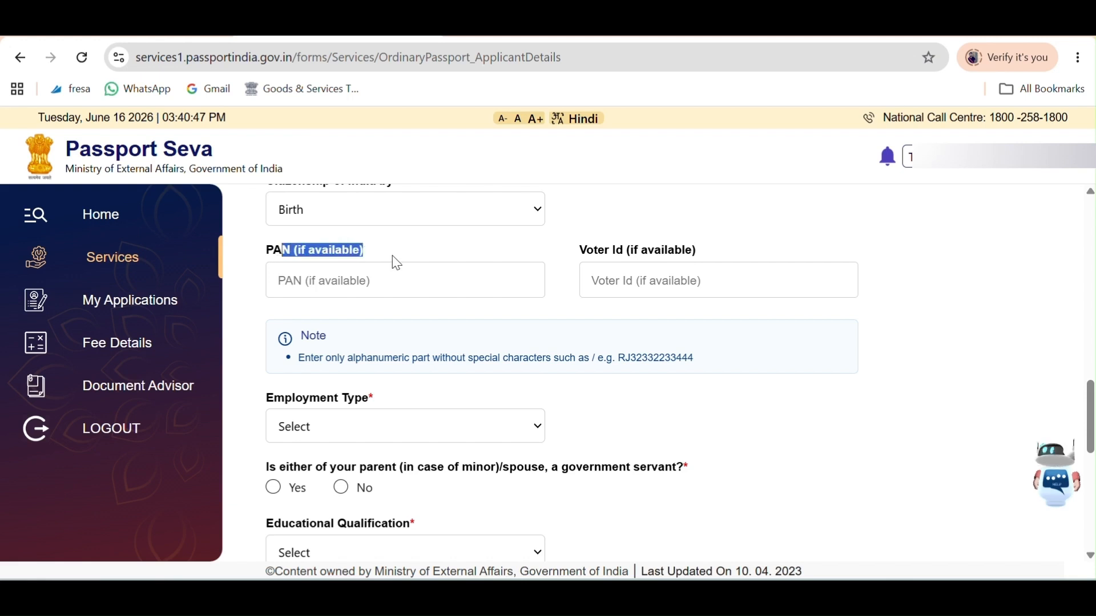
click(398, 263)
click(348, 288)
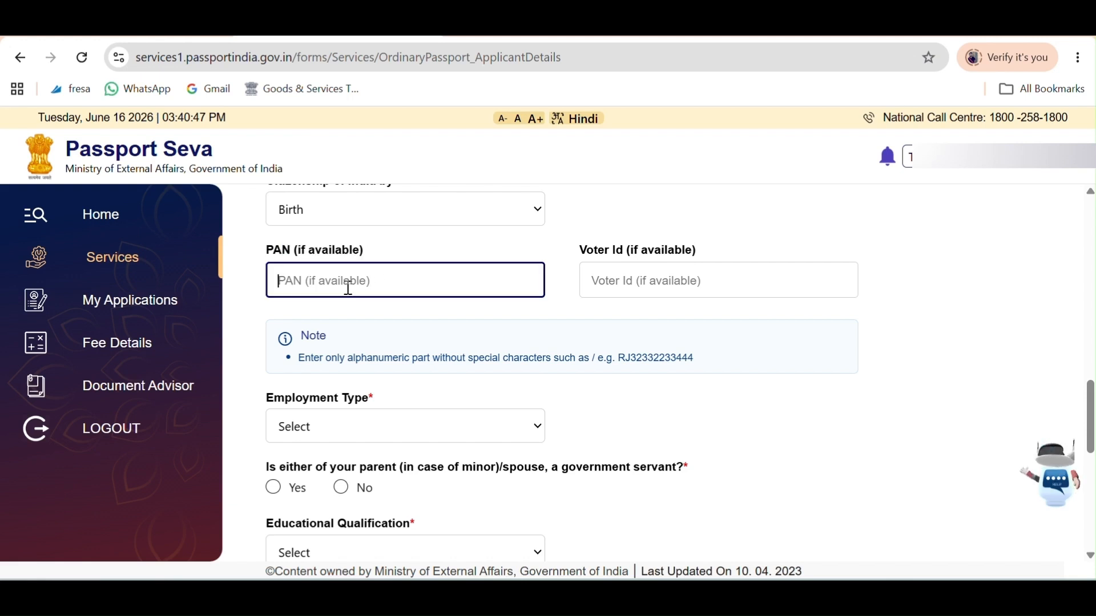
drag(567, 251, 667, 246)
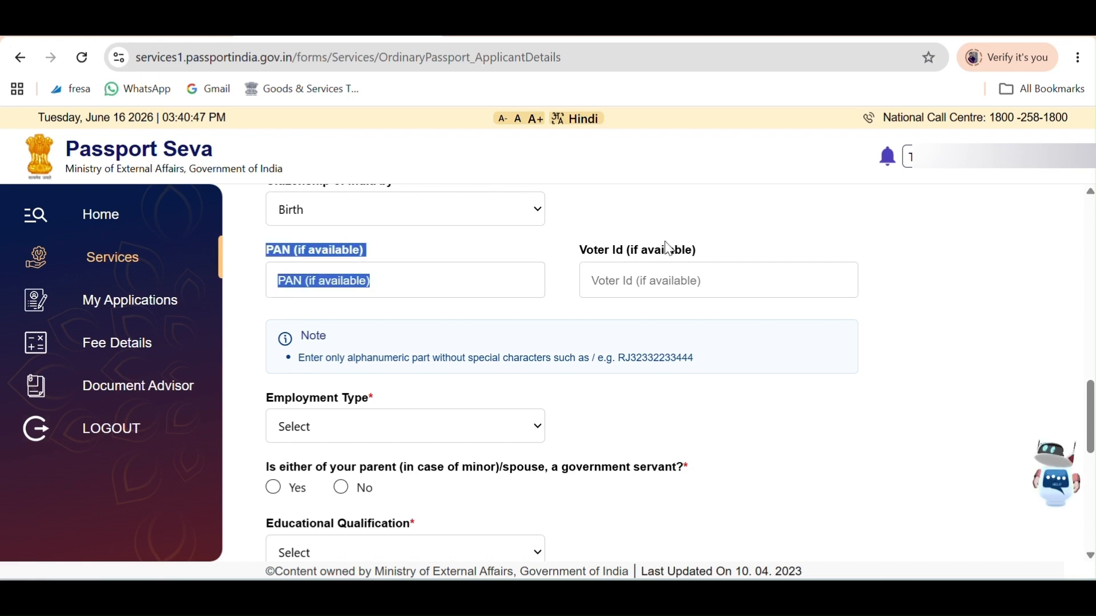
click(640, 284)
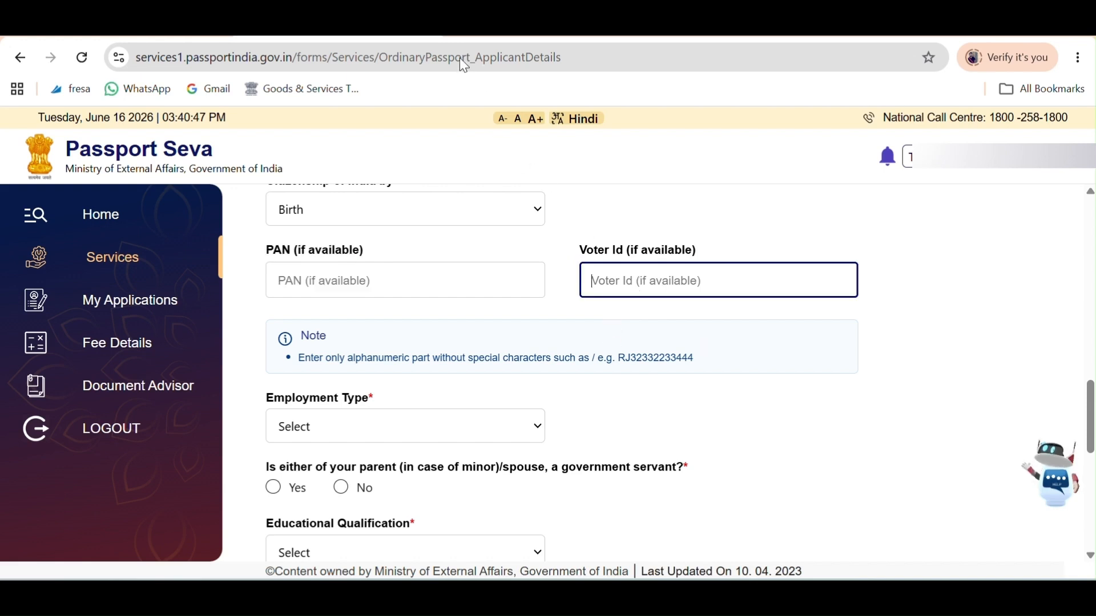
scroll(685, 319, down, 3)
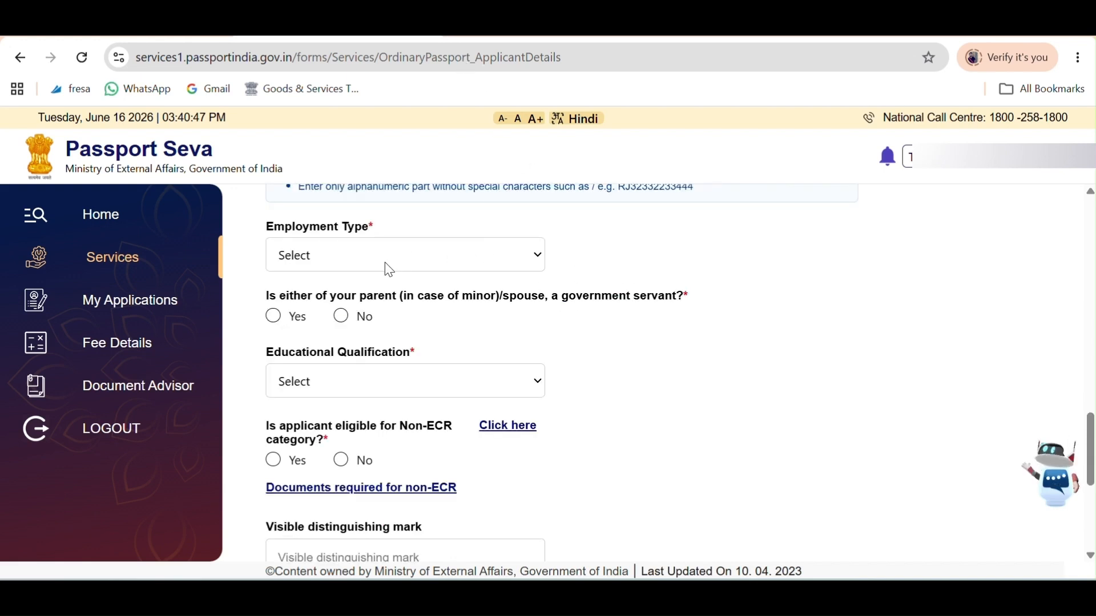
Set Employment Type to Private and answer No to the parent/spouse government servant question.
click(525, 266)
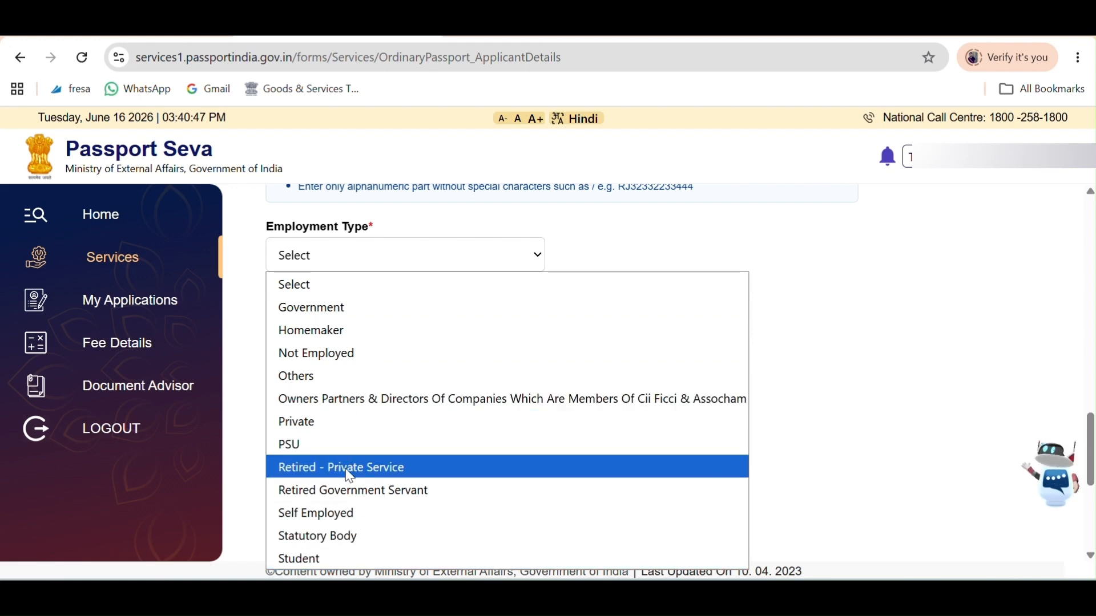
click(335, 423)
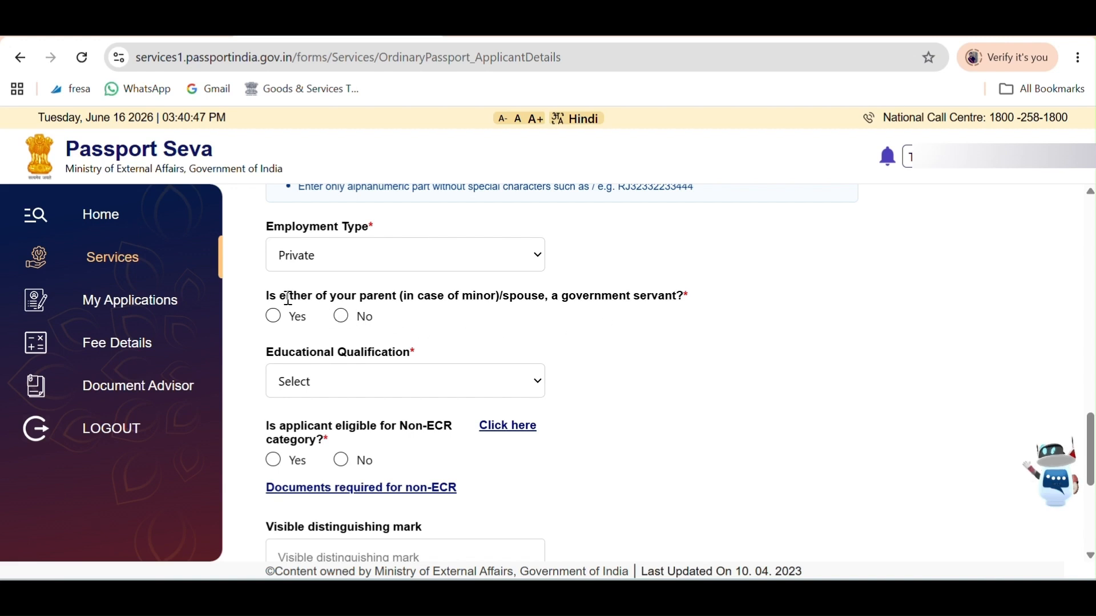
drag(287, 297, 499, 298)
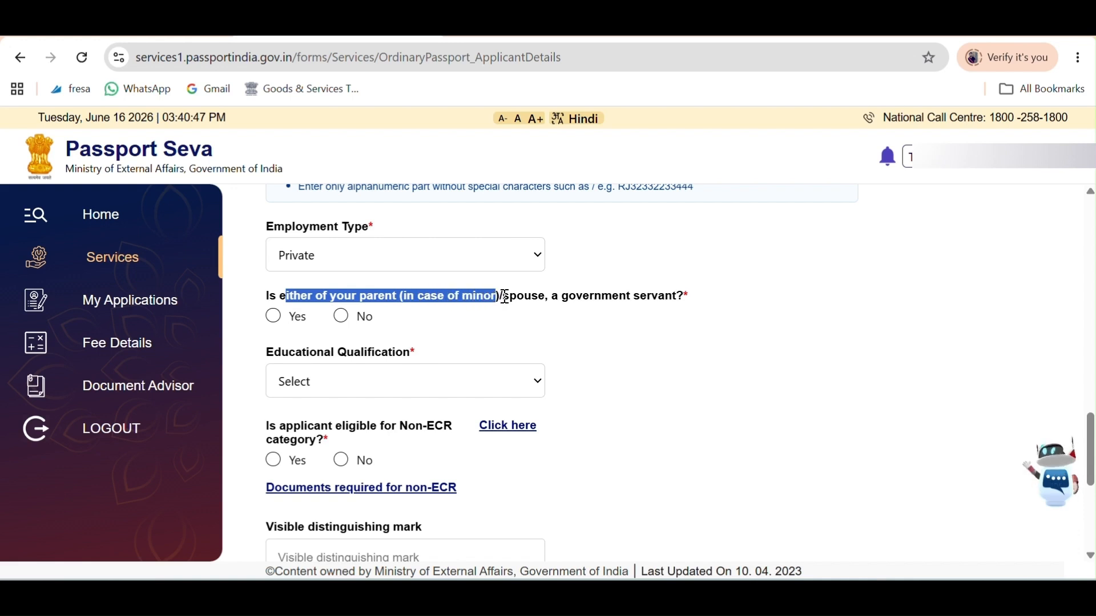
drag(502, 296, 543, 301)
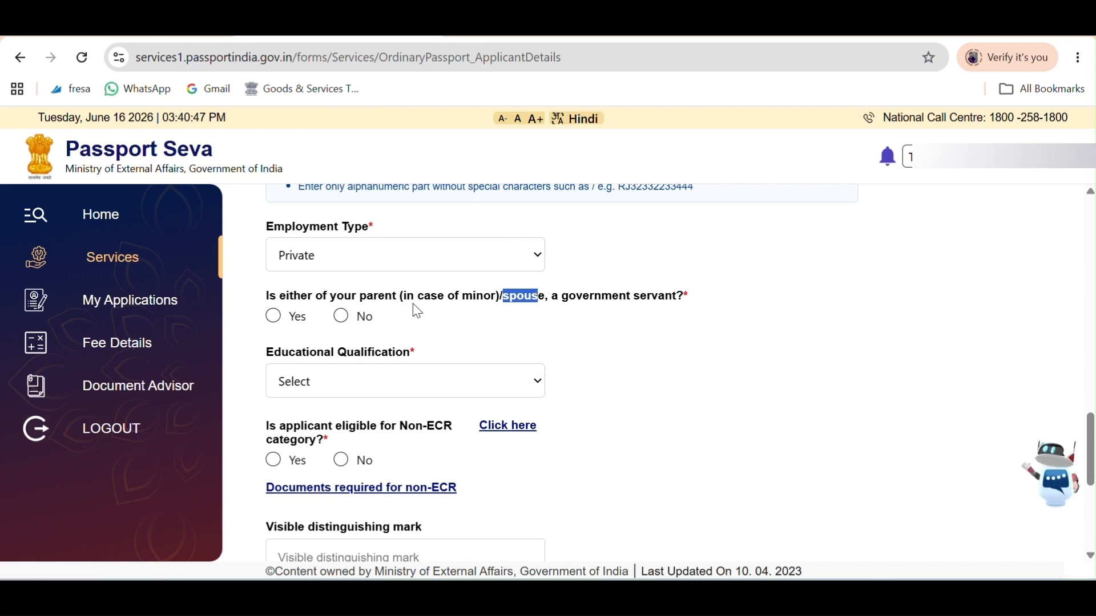
click(340, 317)
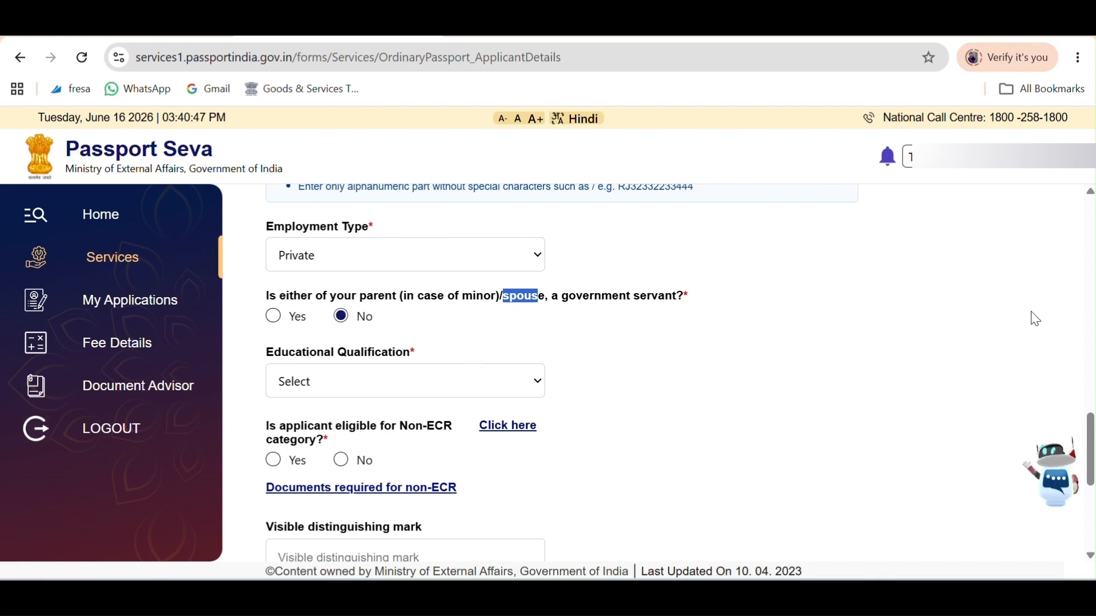
scroll(677, 366, down, 2)
scroll(549, 333, up, 1)
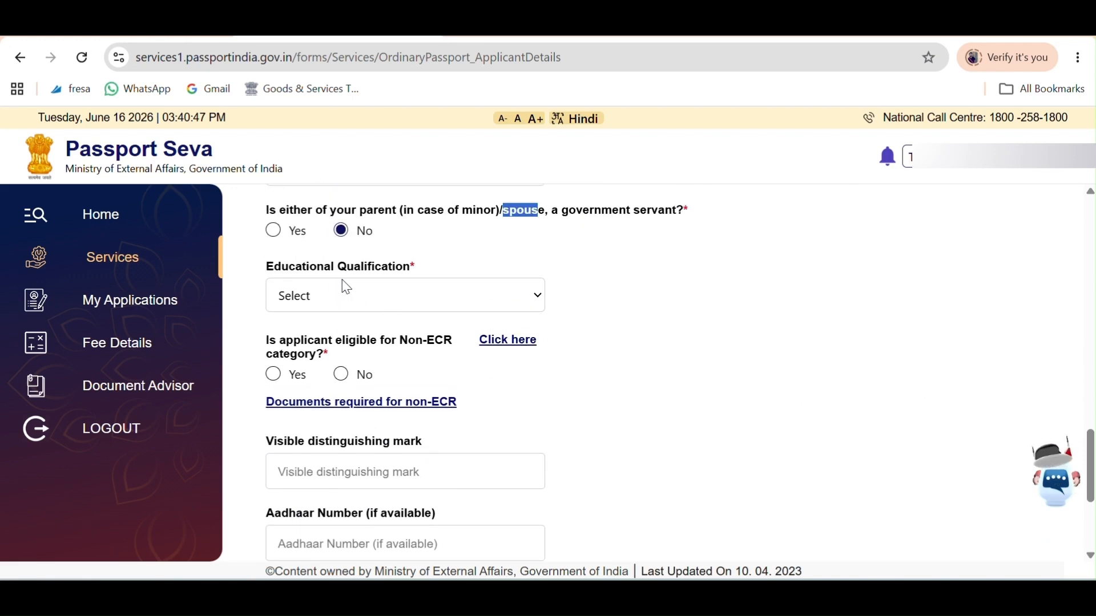
drag(292, 268, 418, 274)
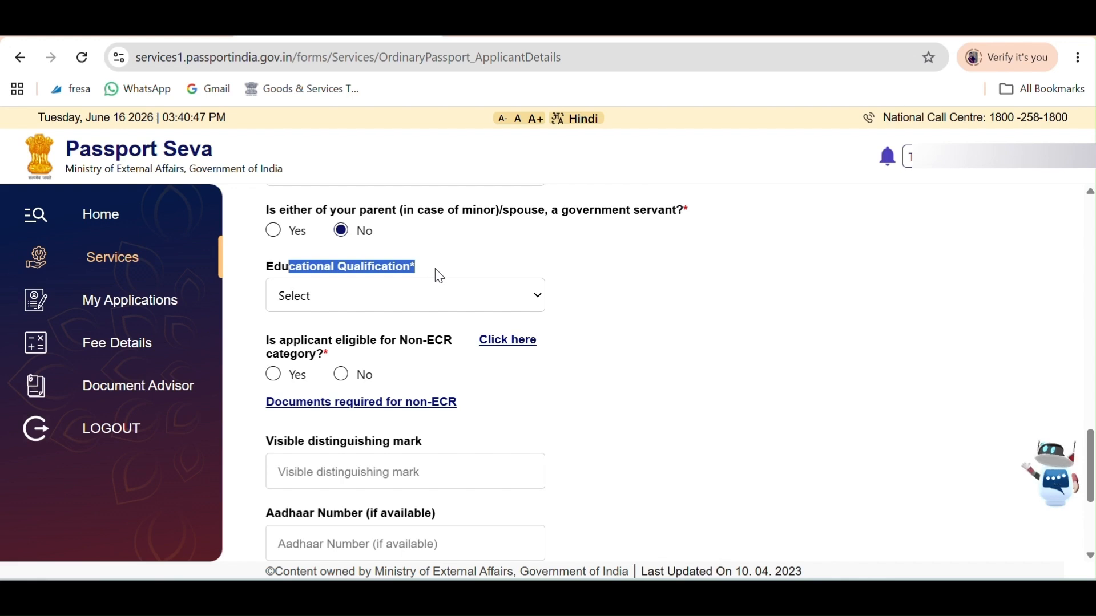
Select Graduate And Above as the educational qualification.
click(526, 306)
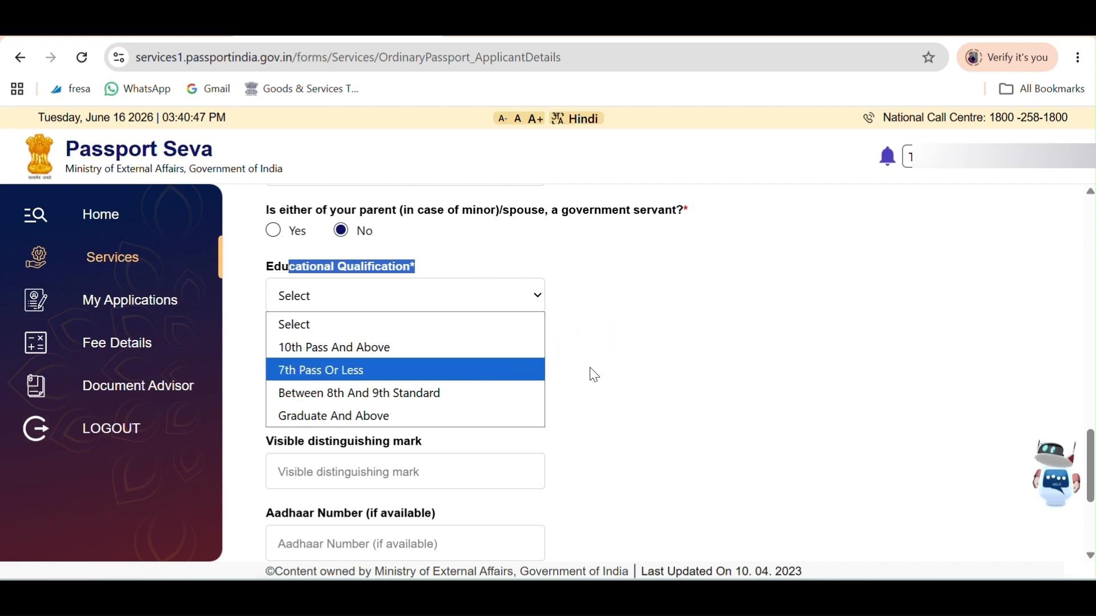
click(327, 416)
scroll(508, 416, down, 2)
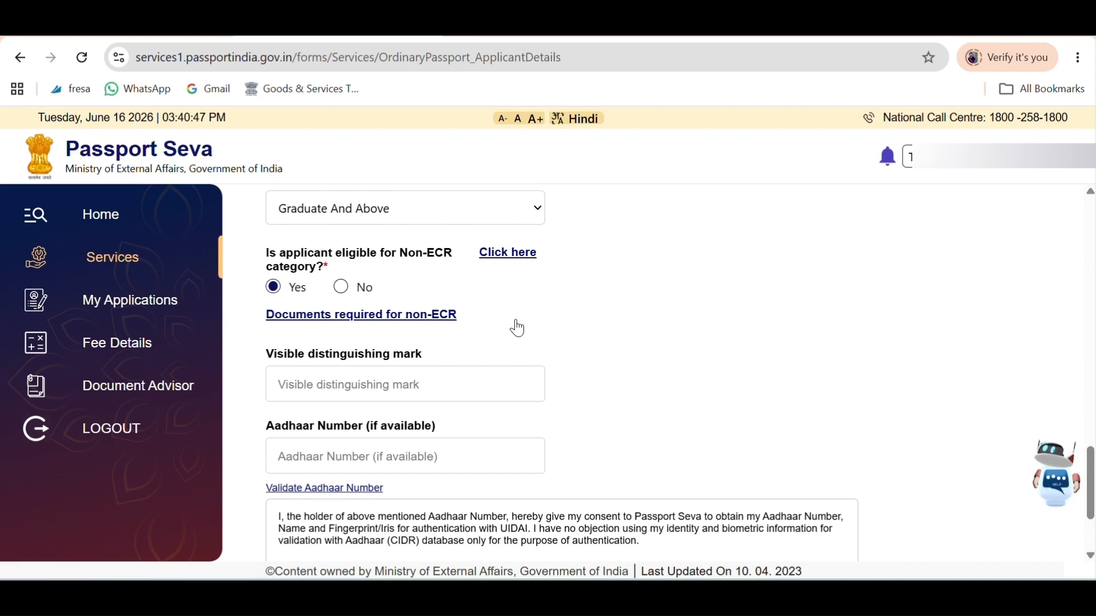
Complete the distinguishing mark and Aadhaar number, agree to Aadhaar consent, and save applicant details.
scroll(513, 328, down, 2)
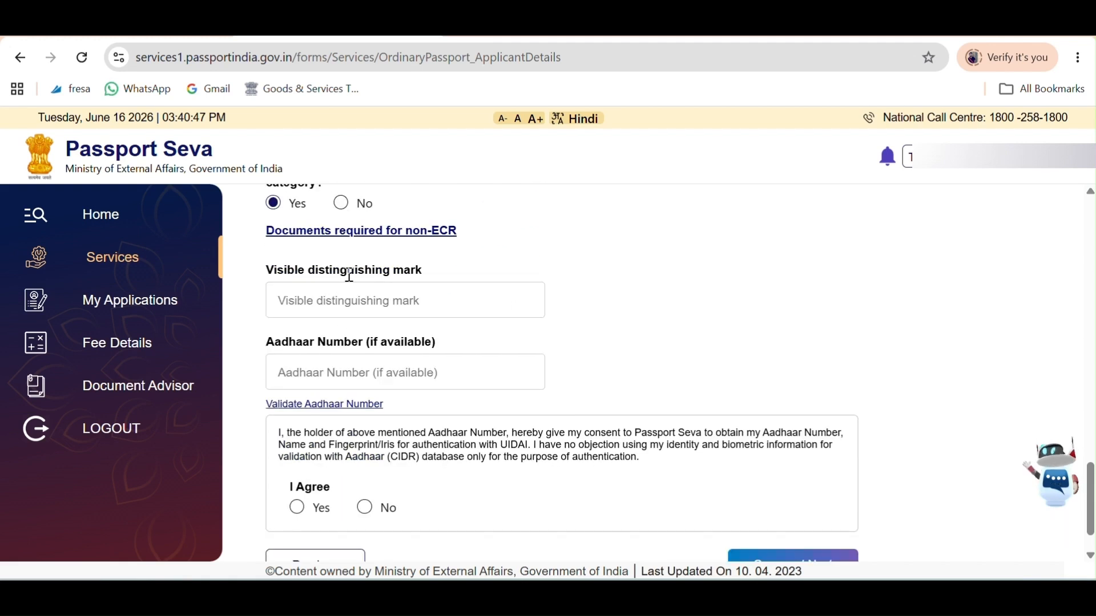
click(431, 292)
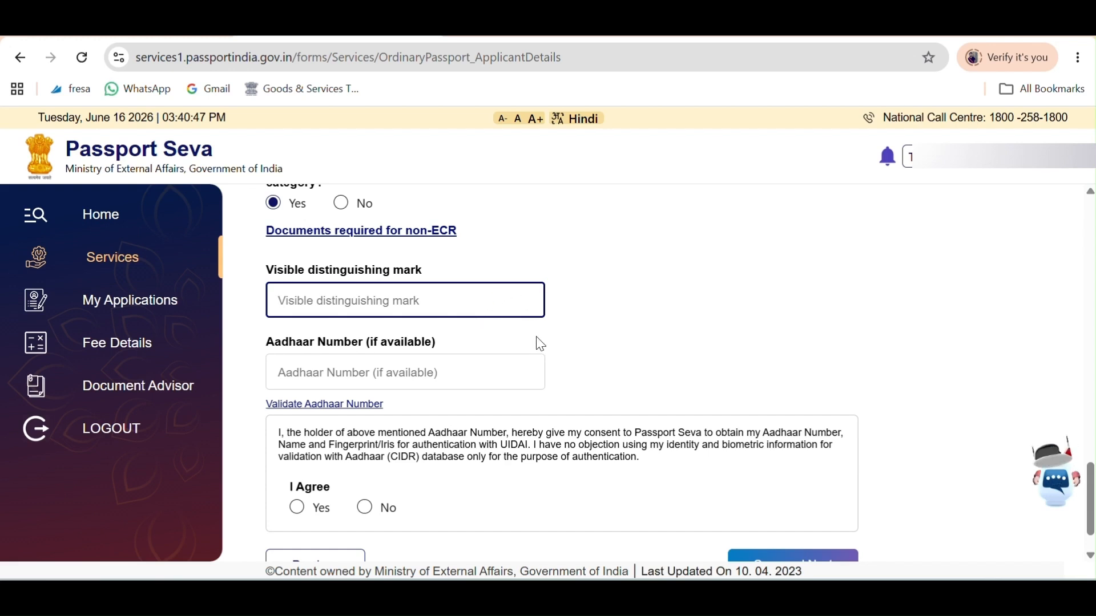
scroll(556, 368, down, 1)
click(392, 320)
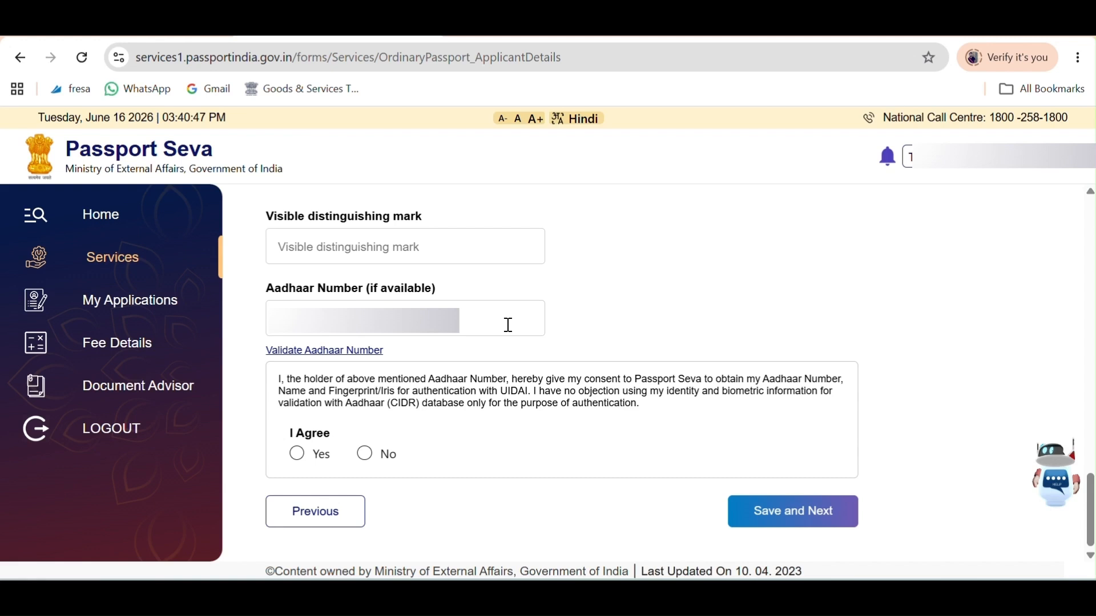
click(300, 454)
click(302, 457)
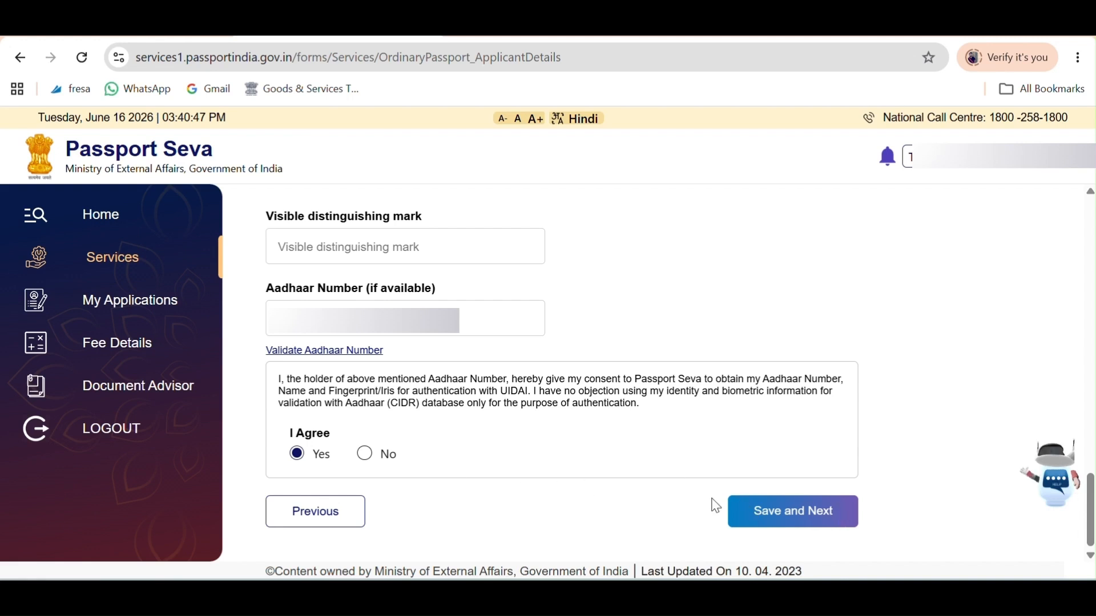
click(800, 525)
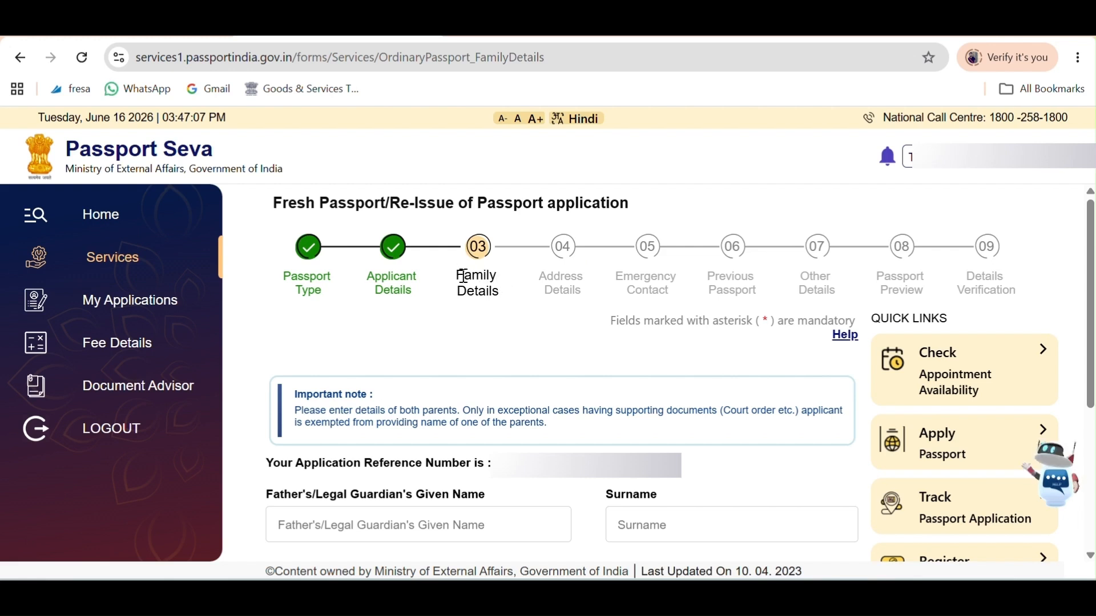
Fill in the father's and mother's names, leave the legal guardian blank, and save family details.
drag(464, 276, 502, 306)
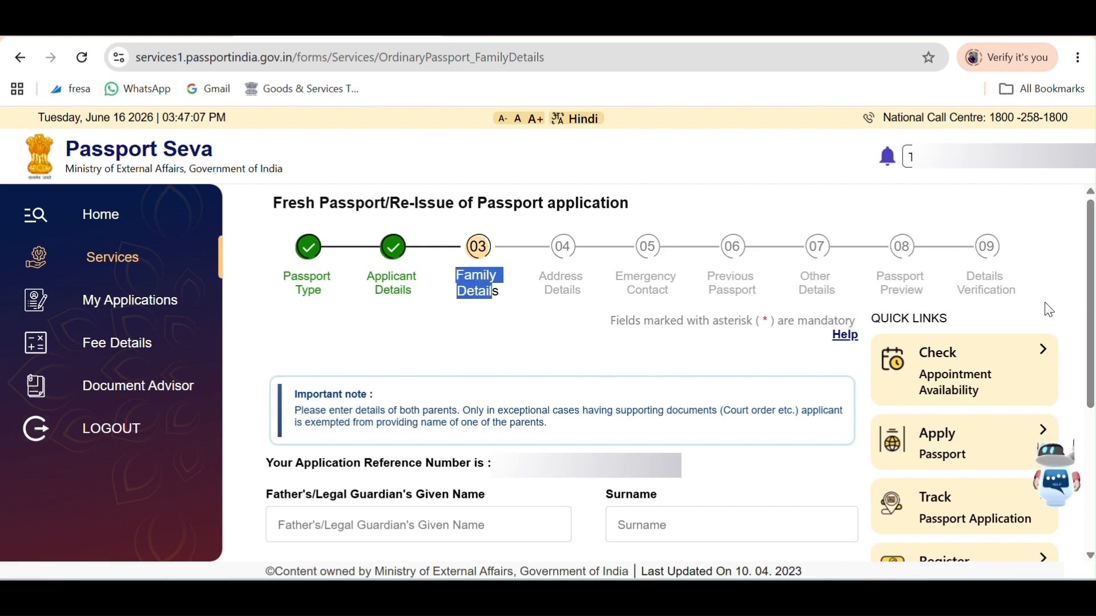
scroll(479, 254, down, 4)
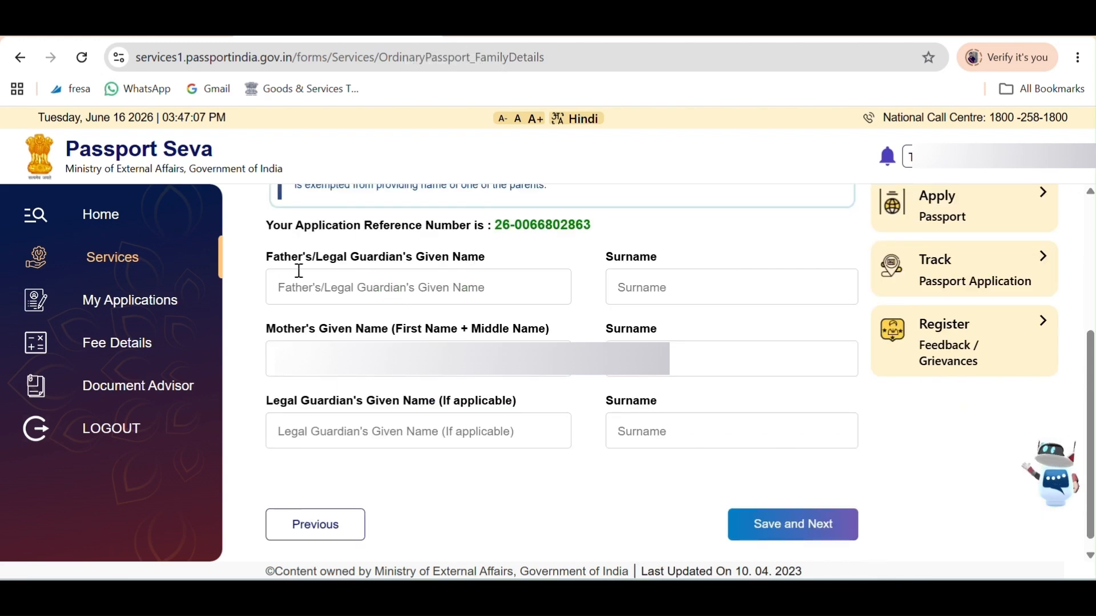
click(404, 281)
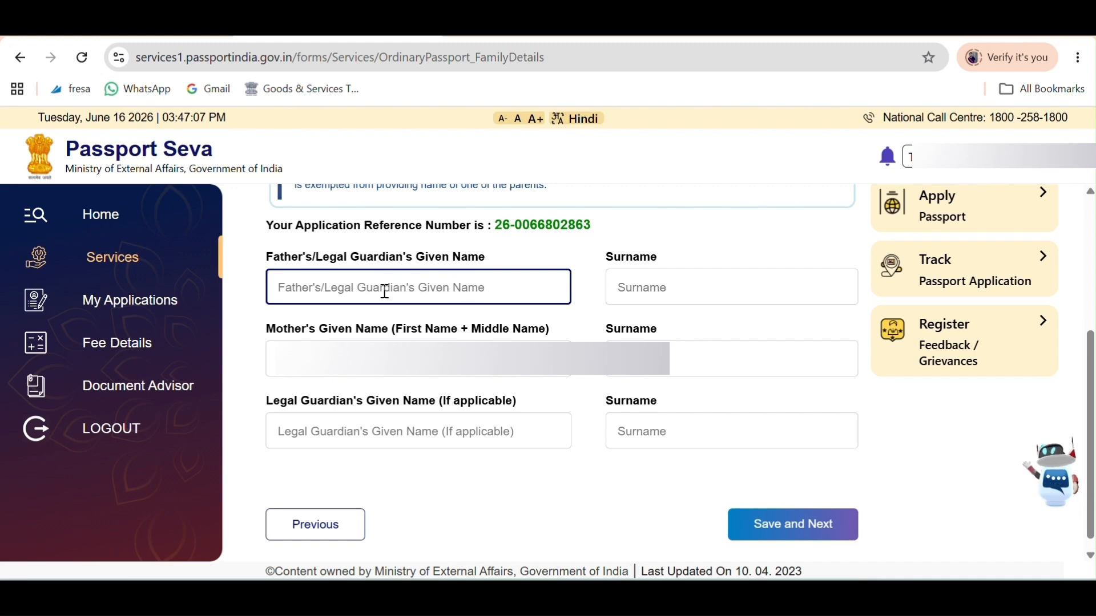
click(654, 283)
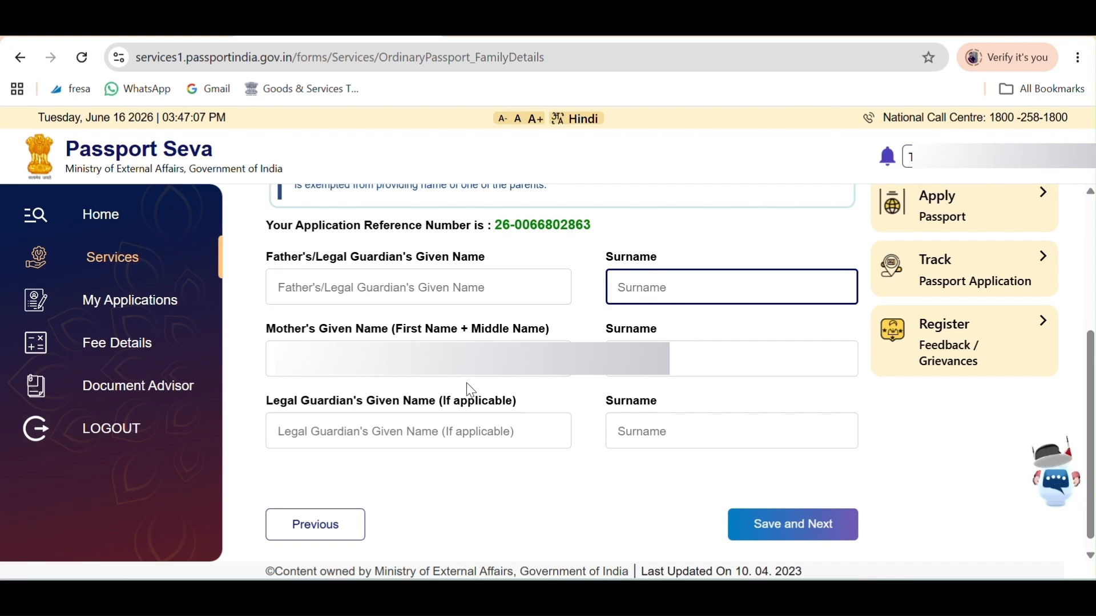
click(419, 359)
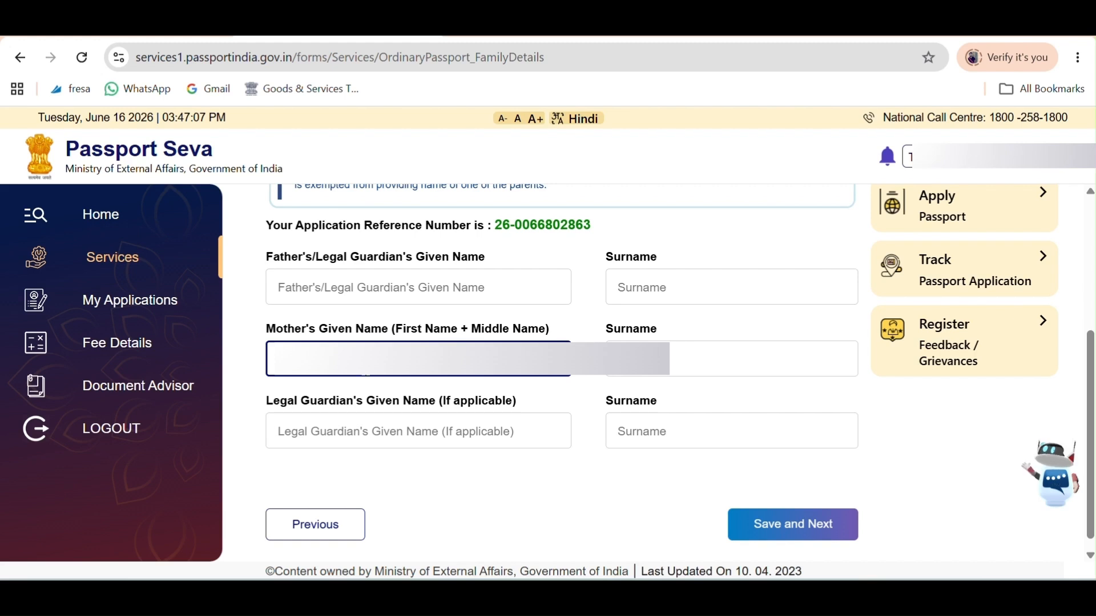
click(670, 359)
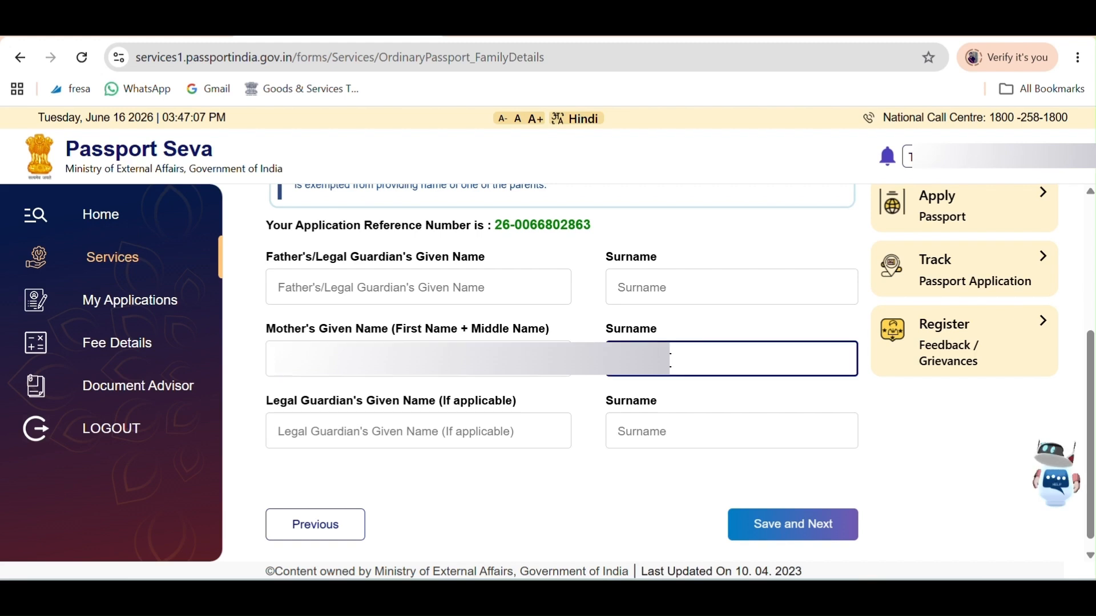
click(422, 437)
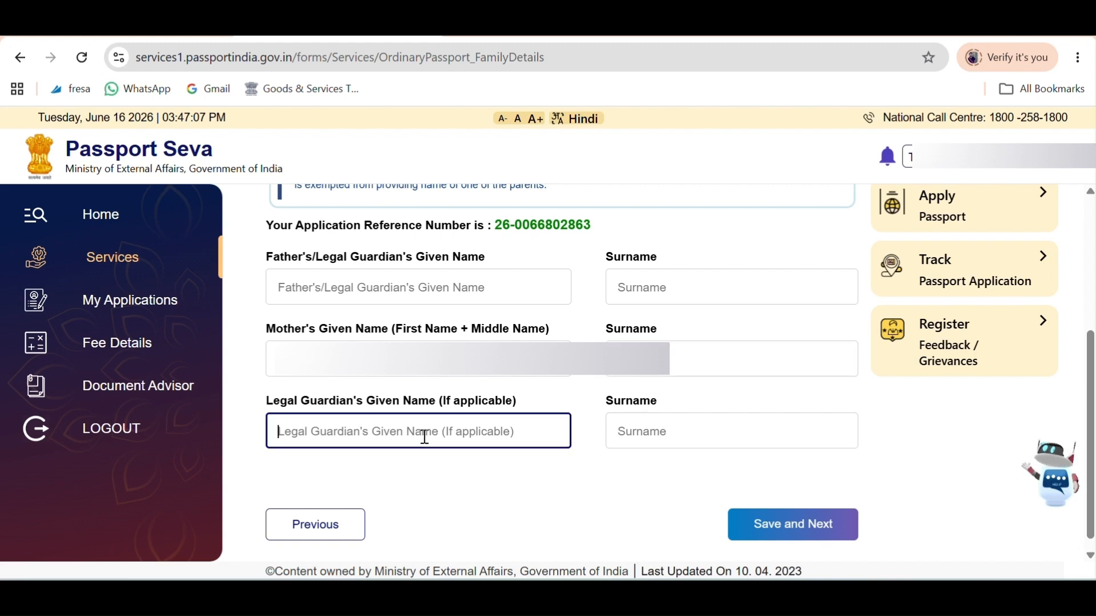
click(624, 426)
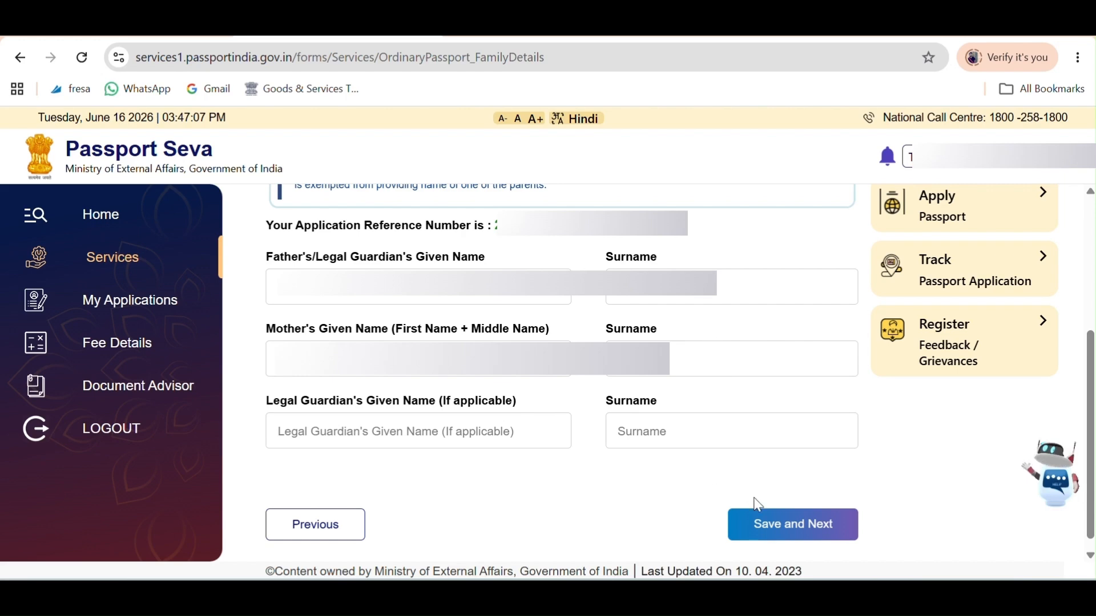
click(775, 532)
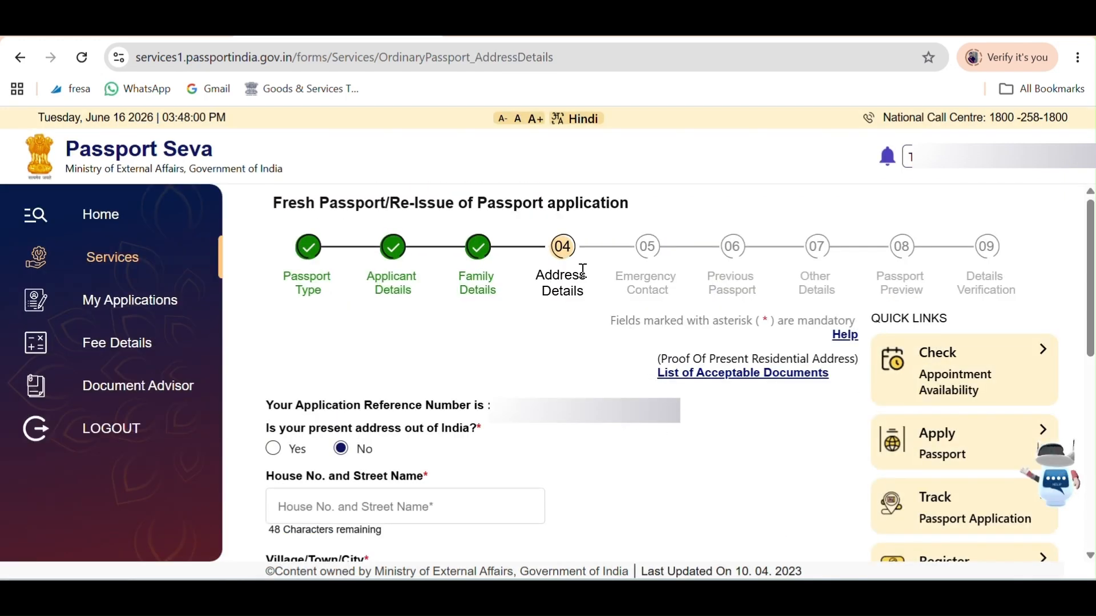
Move down the present address fields and enter PIN code 110053.
drag(549, 279, 578, 311)
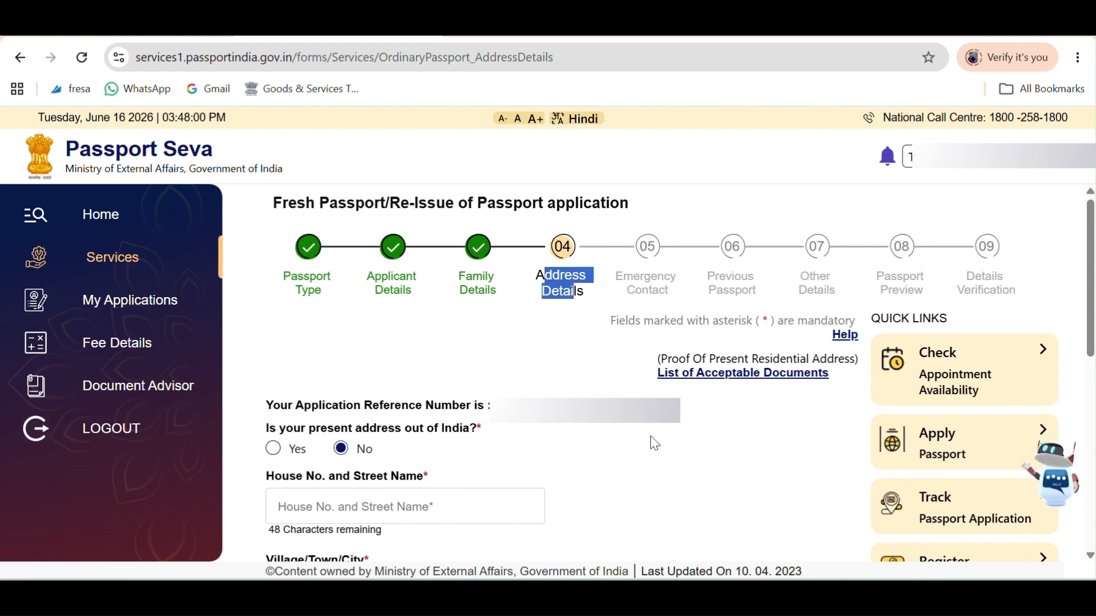
scroll(452, 118, down, 4)
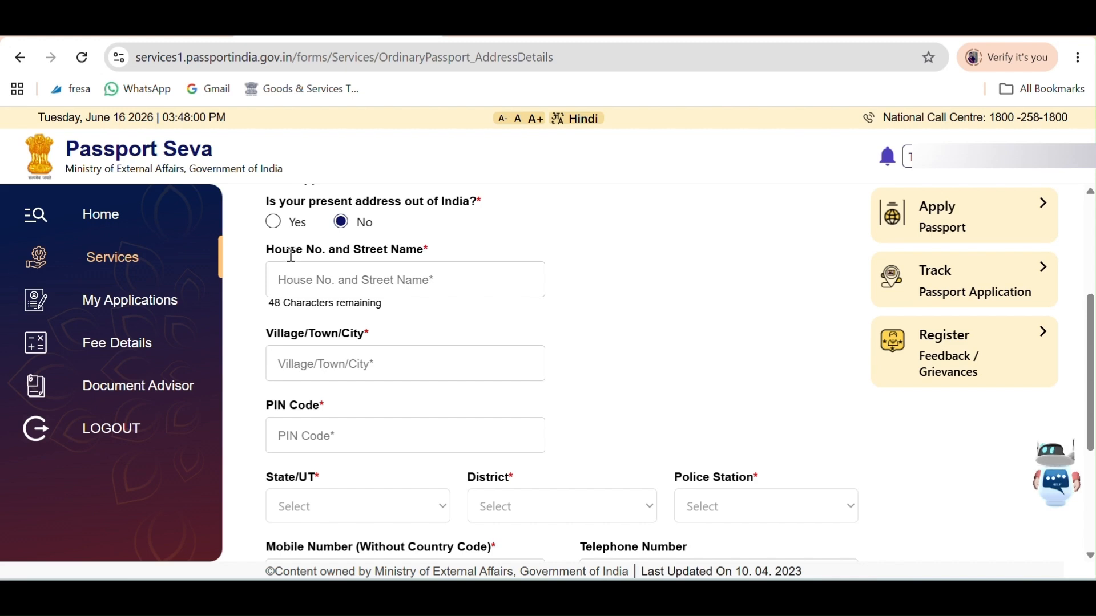
drag(290, 249, 406, 251)
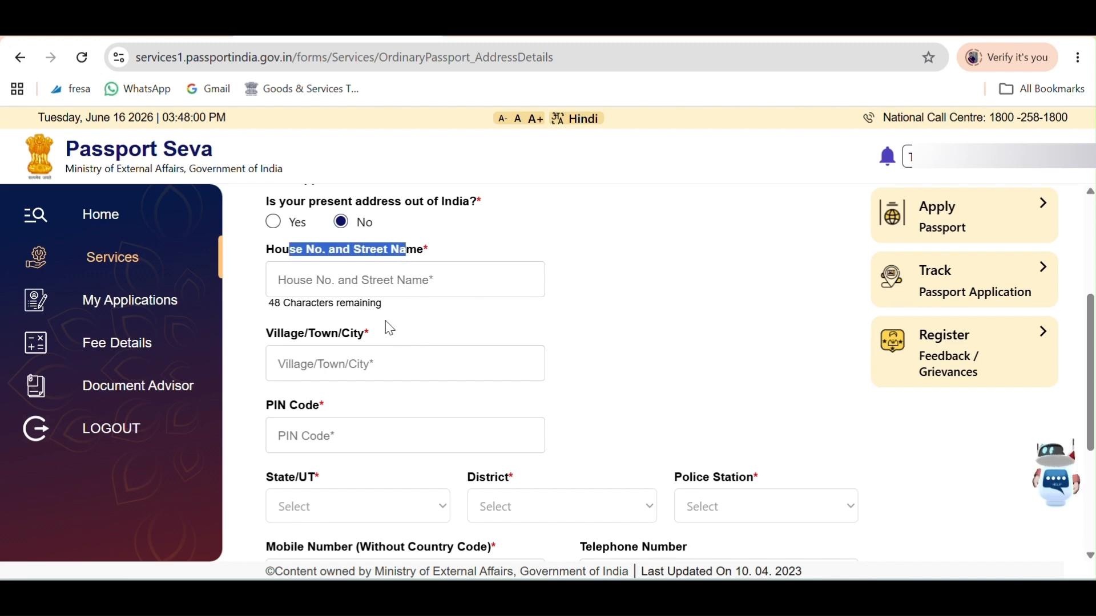
click(384, 349)
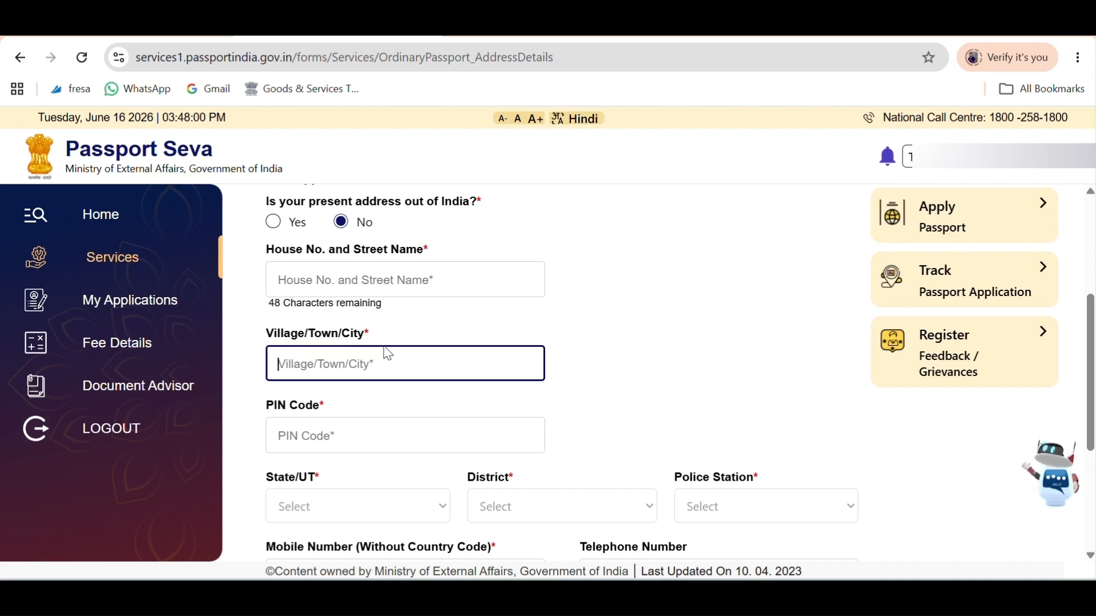
scroll(473, 361, down, 2)
click(399, 350)
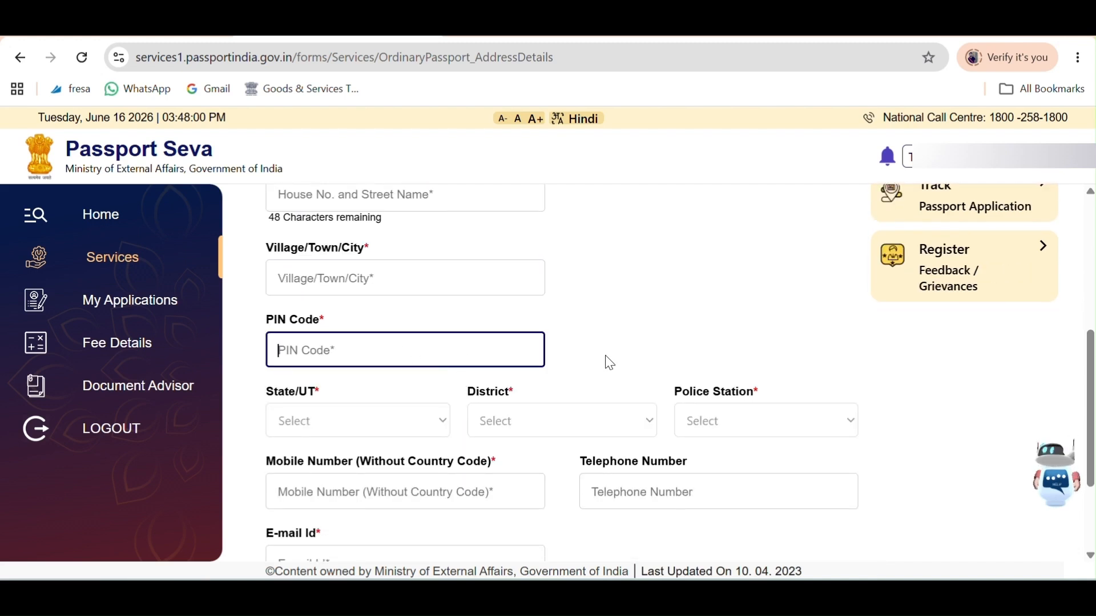
scroll(612, 362, up, 2)
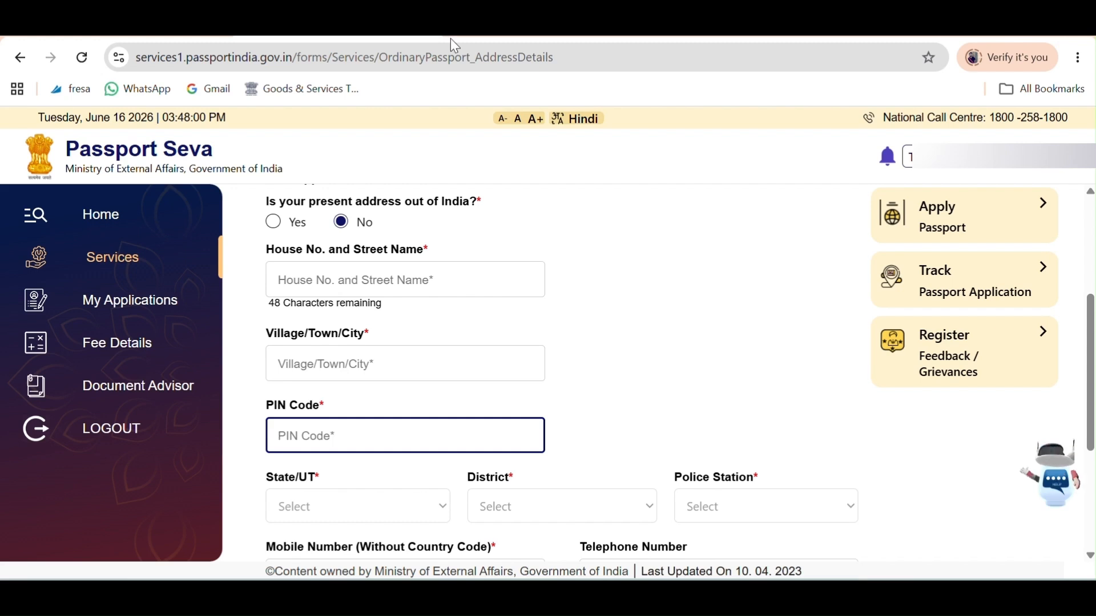
text(110053)
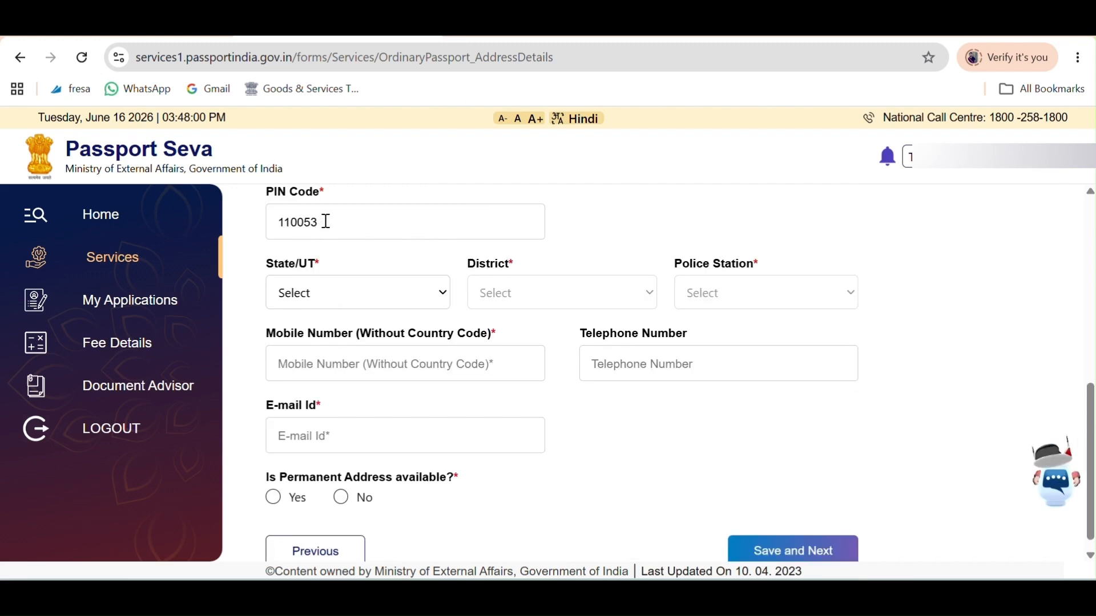
Set State/UT to Delhi, District to North East Delhi, and Police Station to Bhajan Pura.
click(369, 302)
click(318, 345)
click(532, 312)
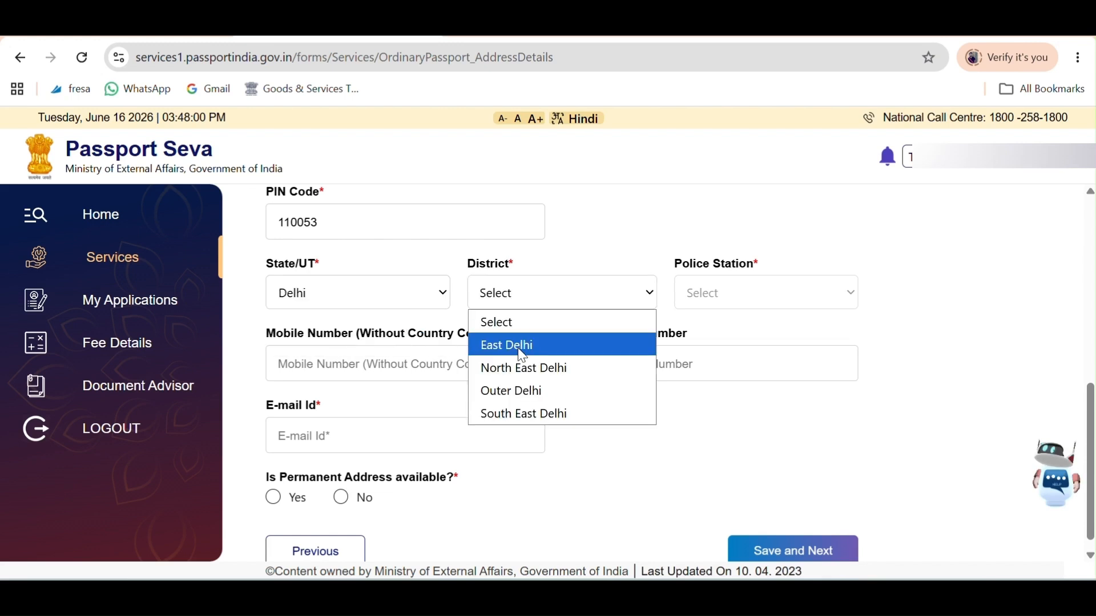
click(519, 365)
click(720, 298)
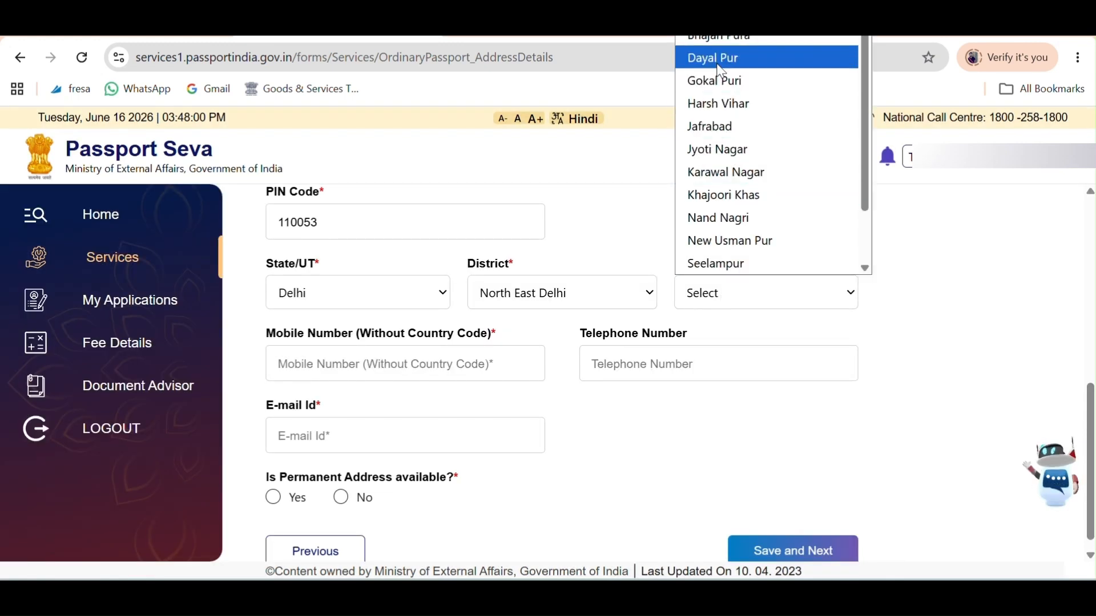
scroll(720, 47, up, 1)
click(728, 46)
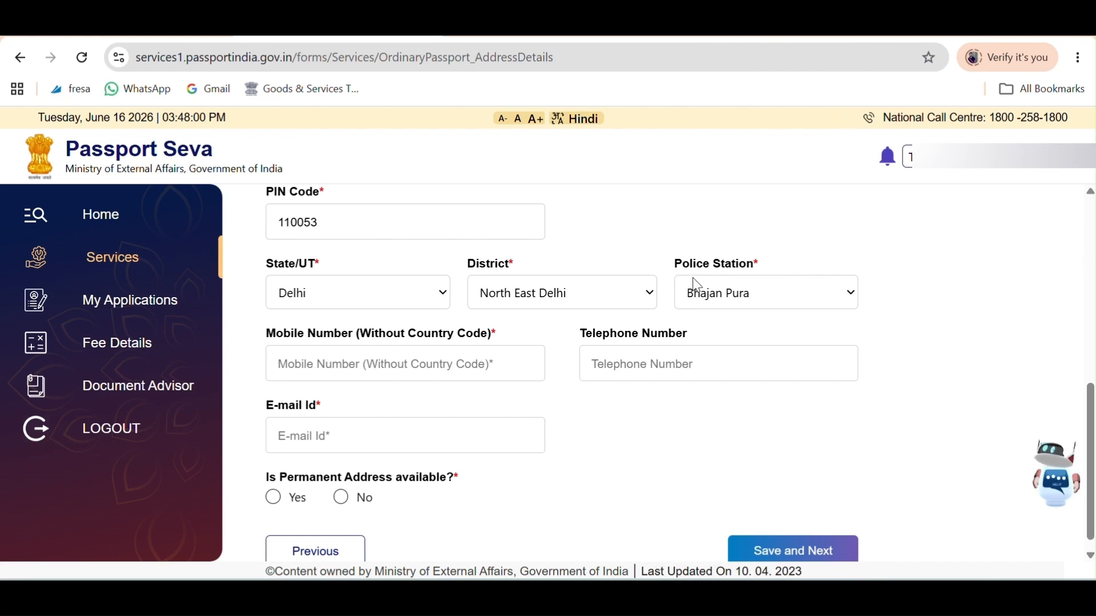
Fill in the applicant's mobile number and e-mail address for the present address.
click(416, 361)
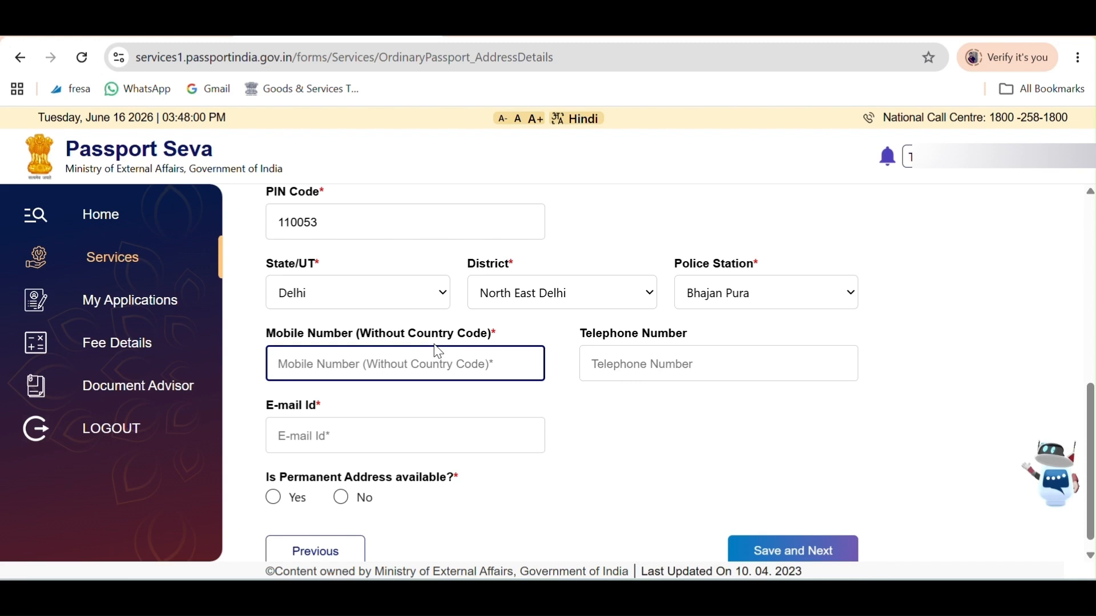
click(632, 364)
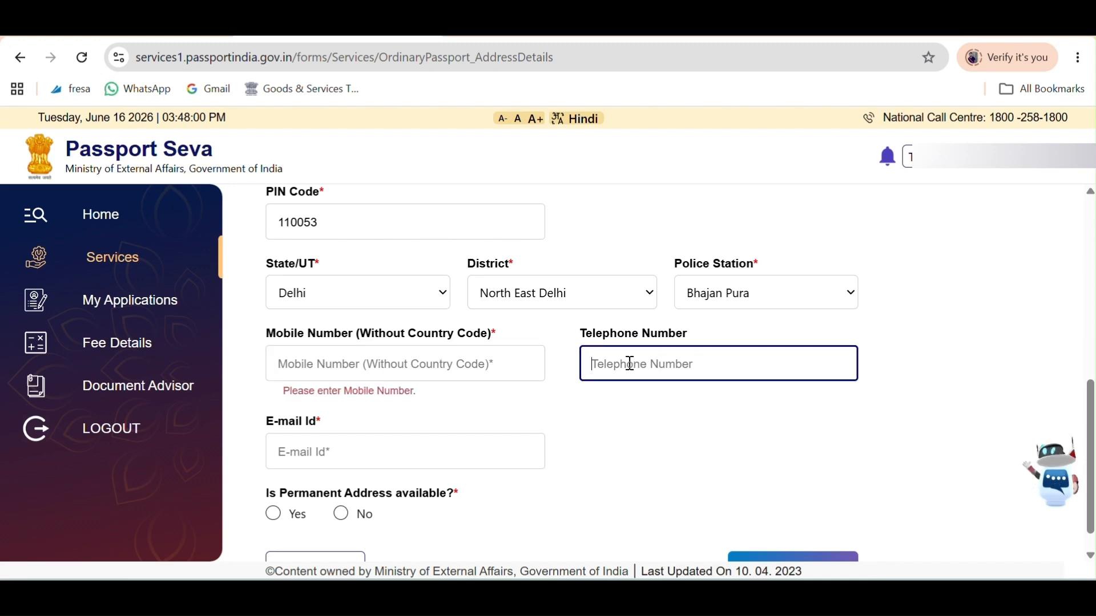
click(512, 374)
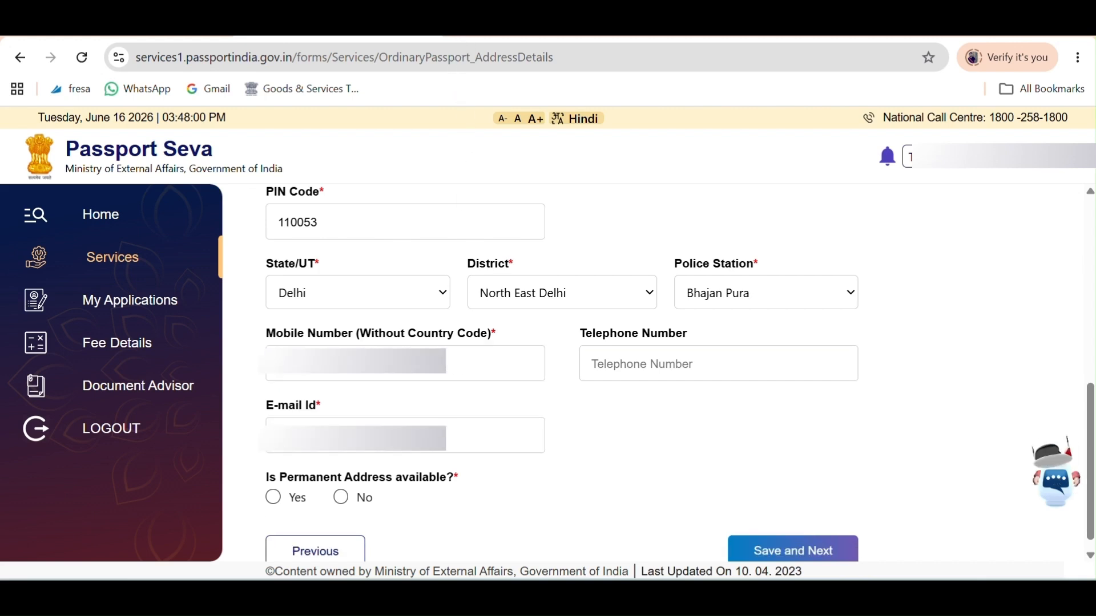
click(388, 437)
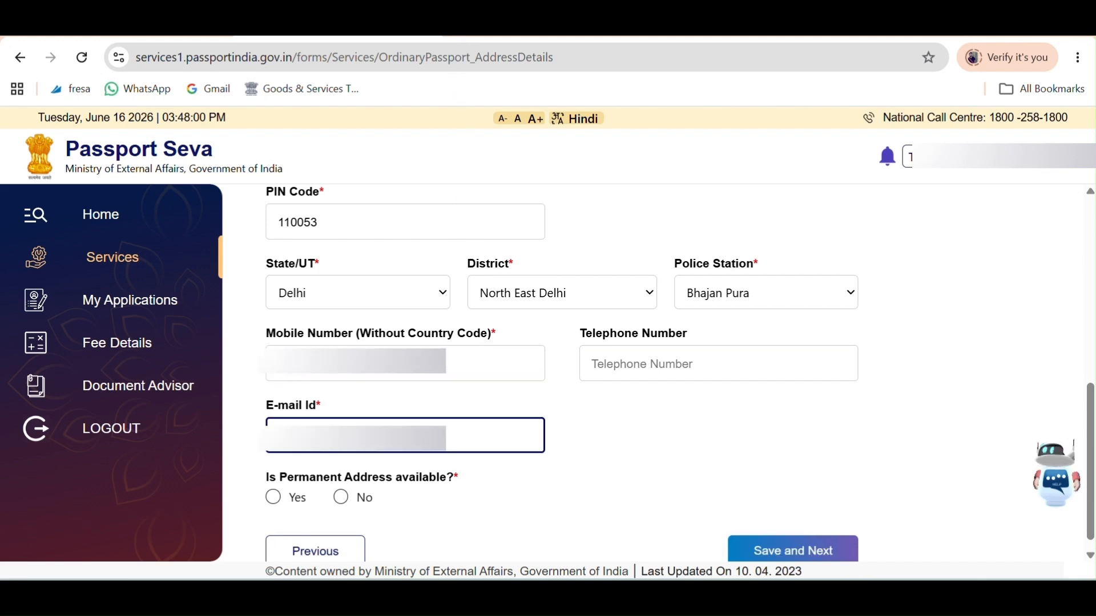
click(467, 36)
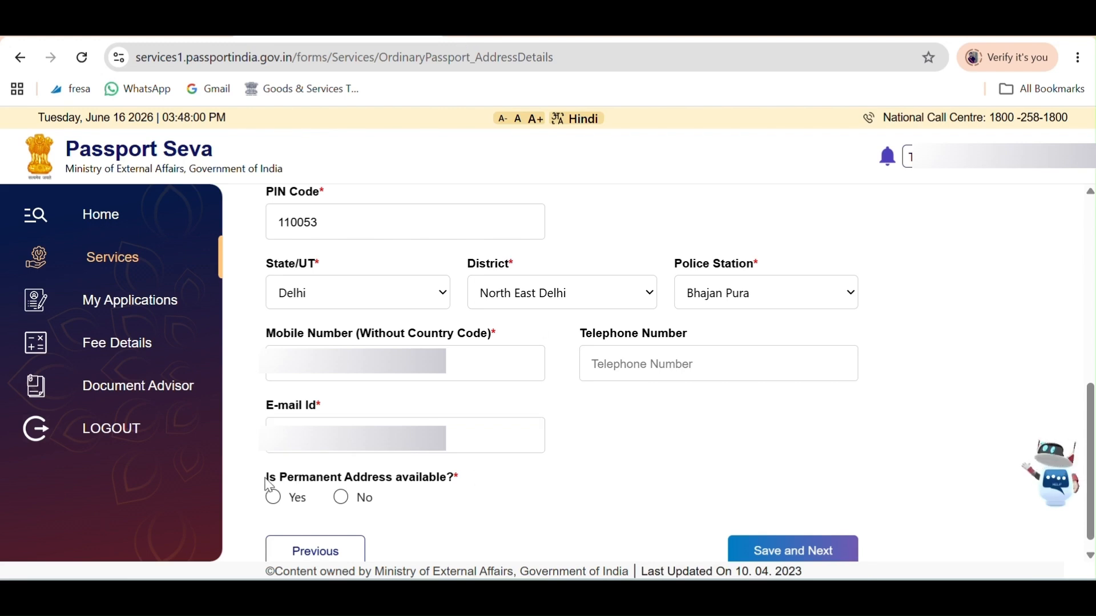
Answer Yes to permanent address available and same as present address, then save the address details.
drag(265, 485, 477, 489)
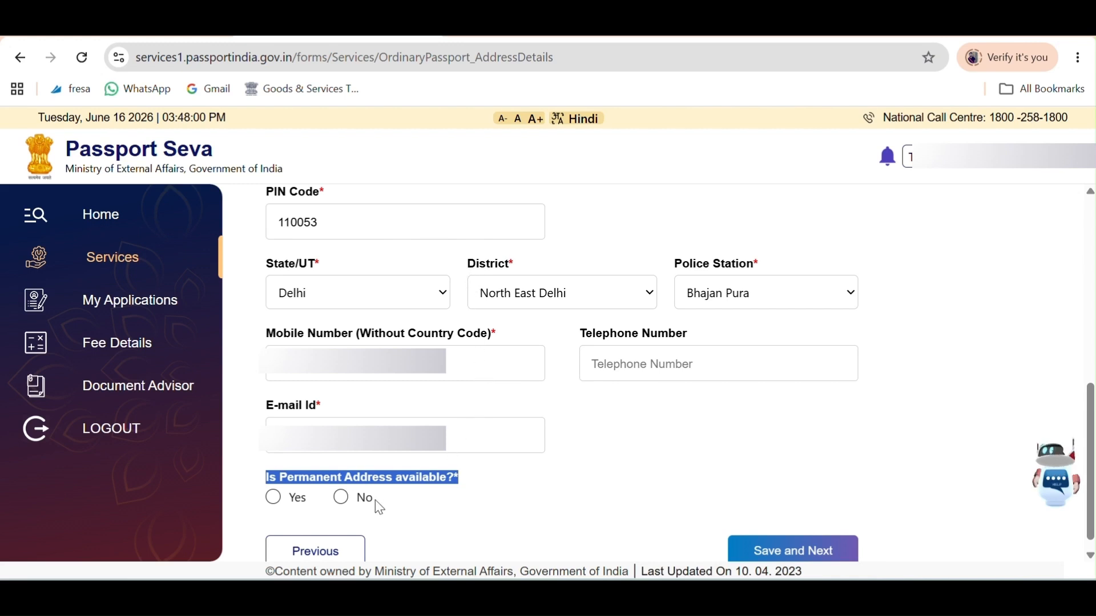
click(274, 500)
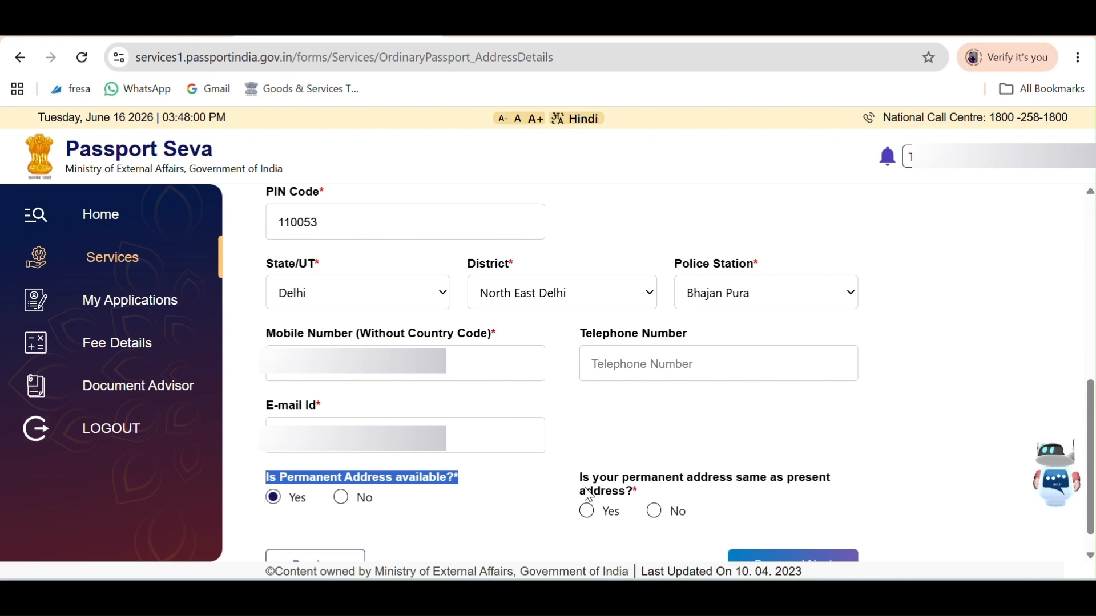
drag(623, 482, 734, 494)
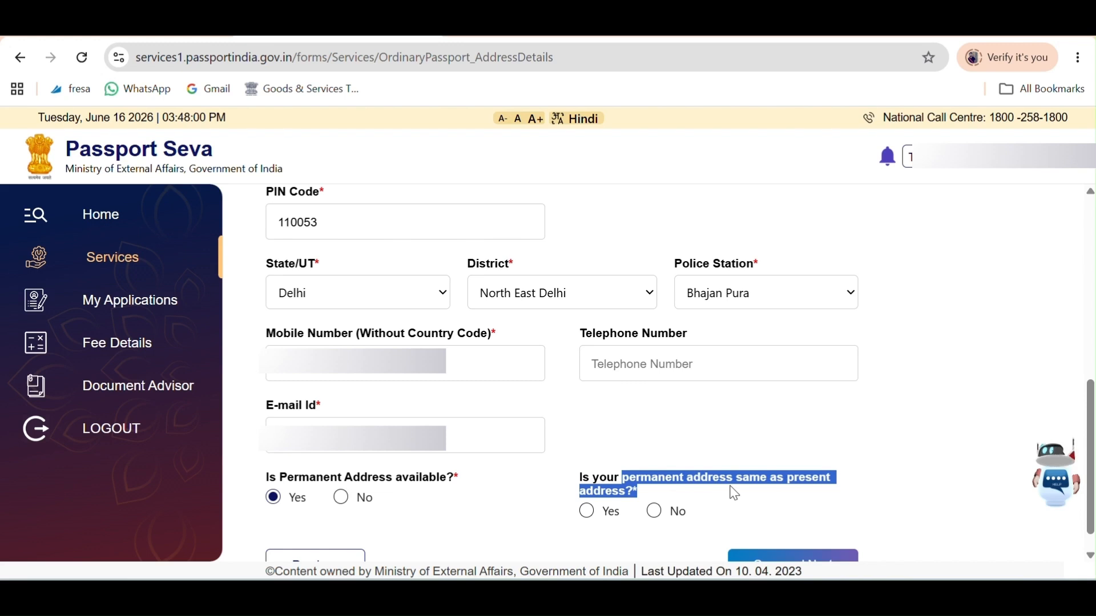
click(651, 497)
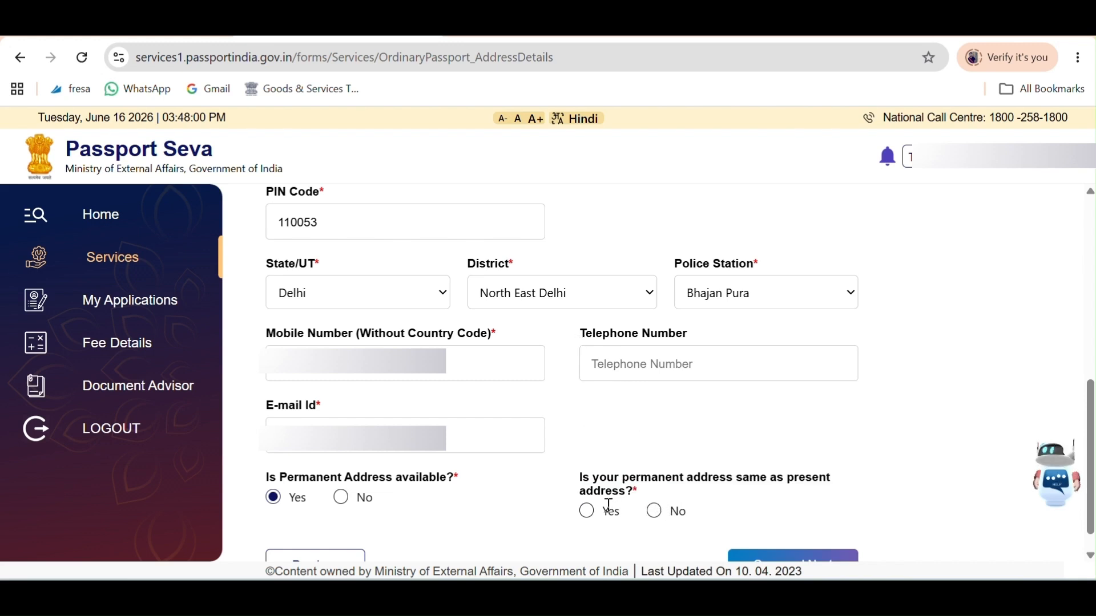
click(594, 514)
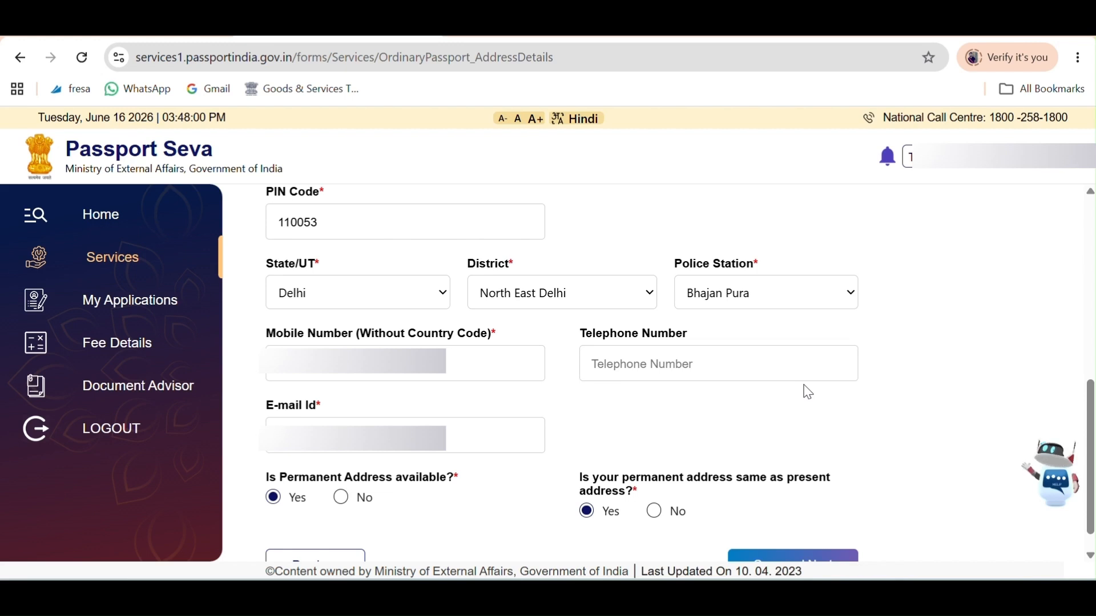
click(809, 562)
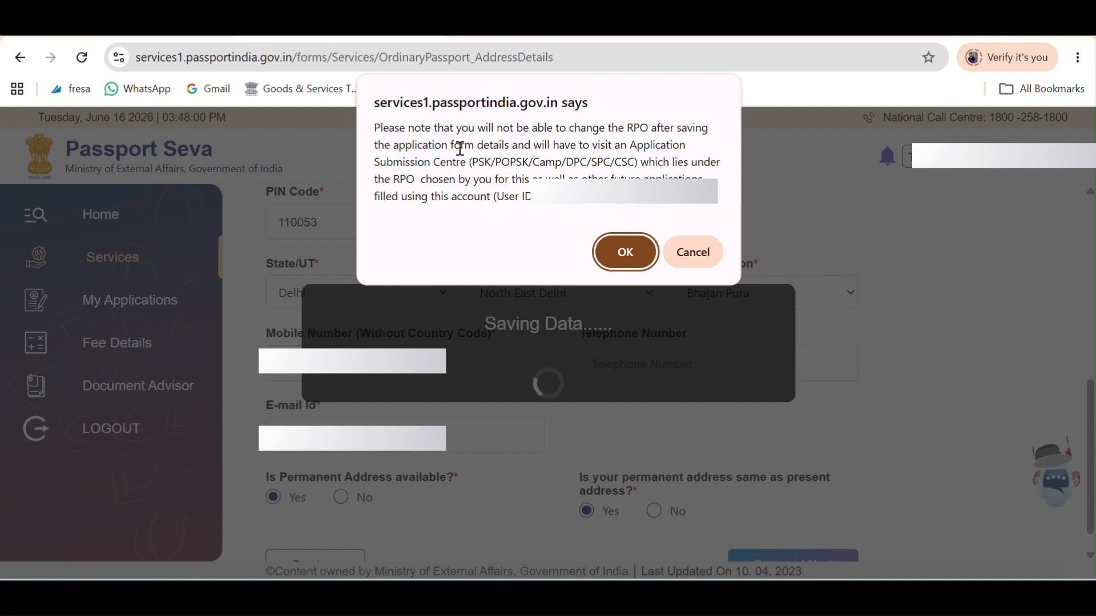
Confirm the notice that the RPO cannot be changed later.
click(636, 252)
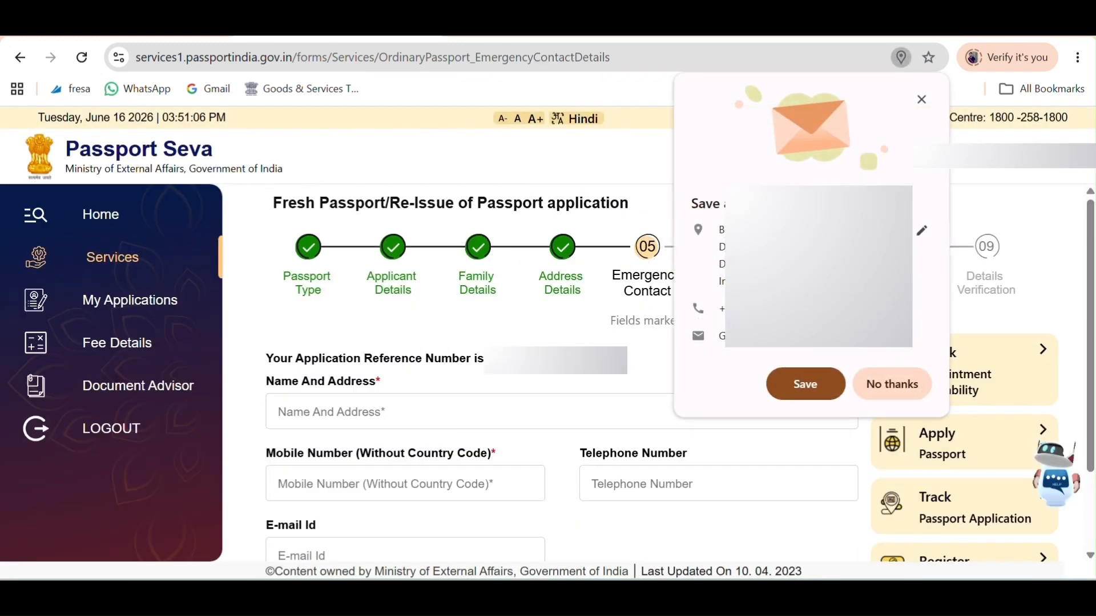
Dismiss Chrome's save-address offer and bring the emergency contact Name And Address field into view.
click(921, 100)
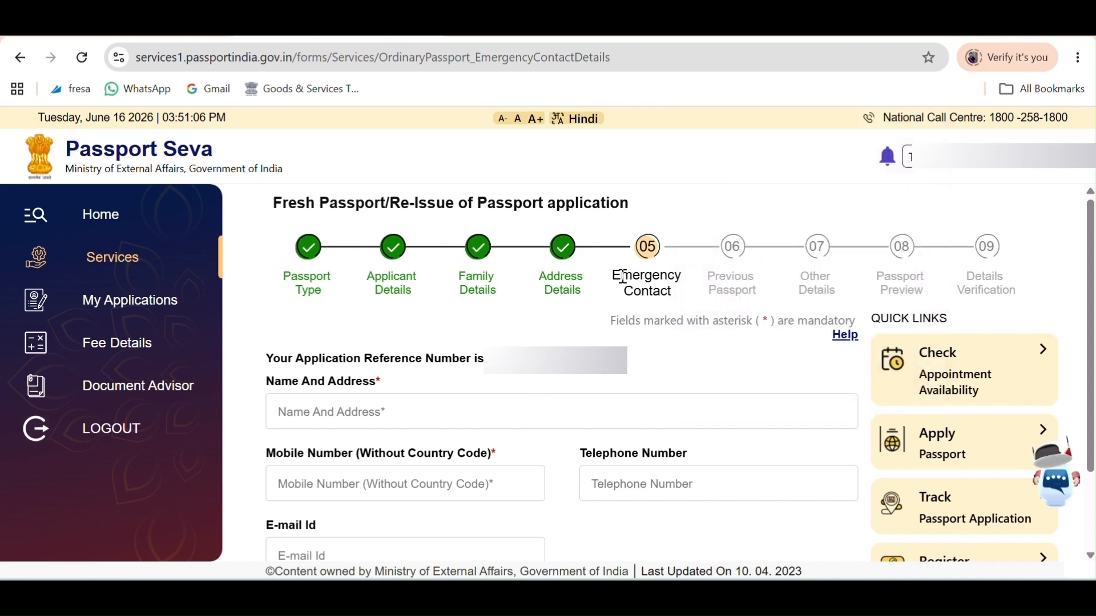
drag(623, 278, 660, 291)
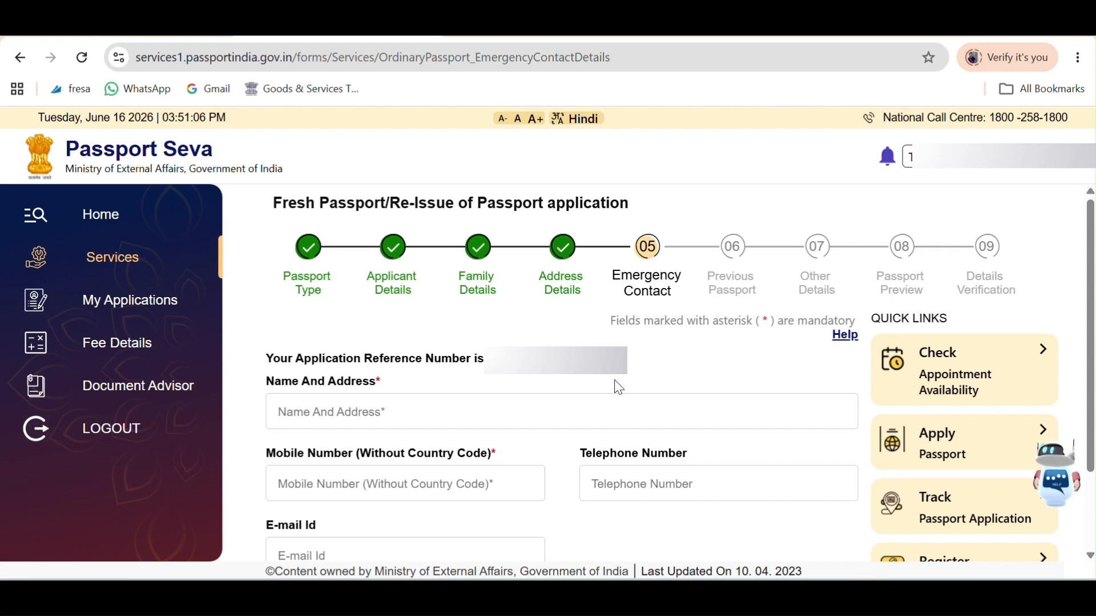
scroll(619, 404, down, 2)
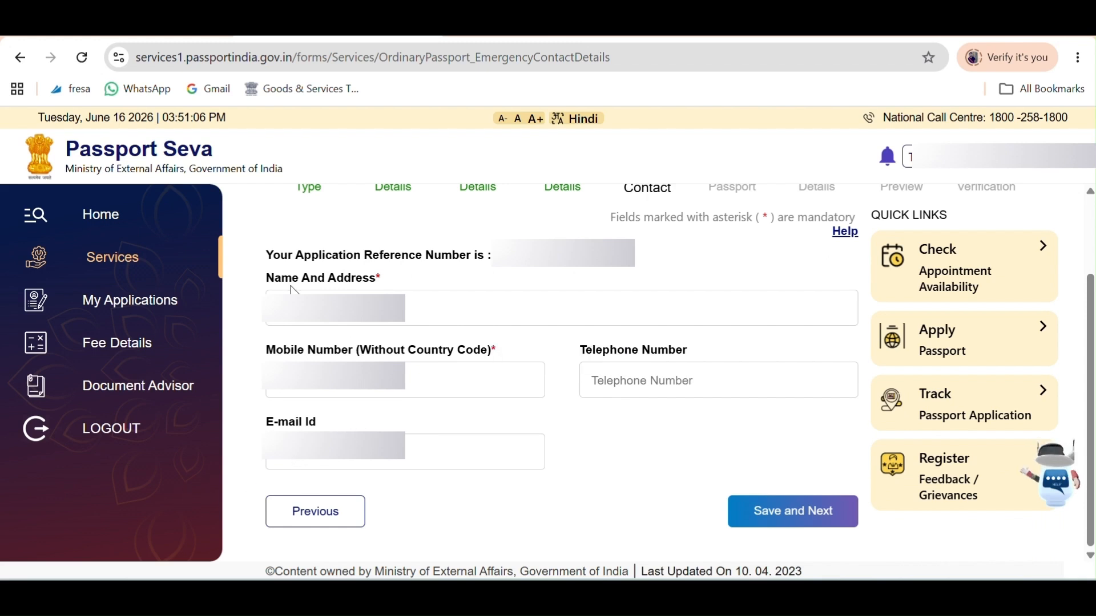
drag(282, 279, 422, 289)
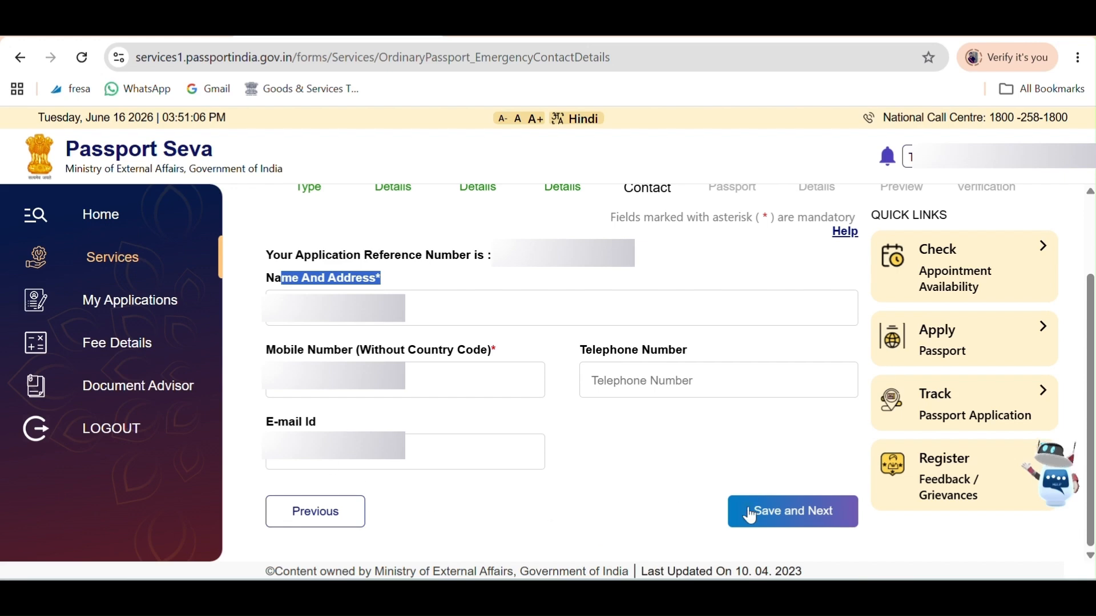
Save the emergency contact details and move on to the Previous Passport step.
click(769, 508)
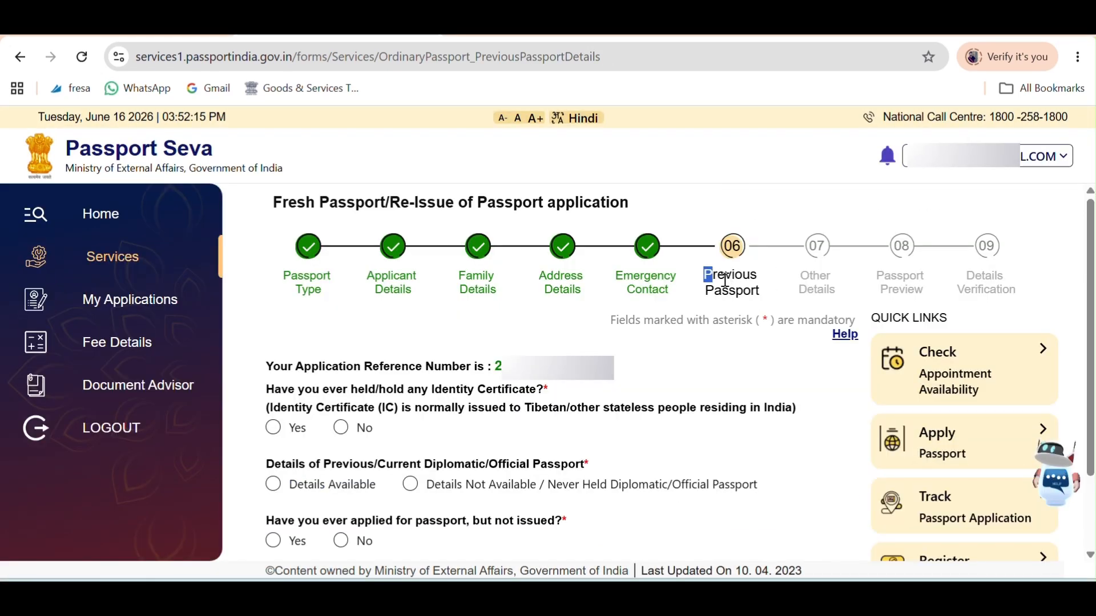
drag(706, 273, 779, 298)
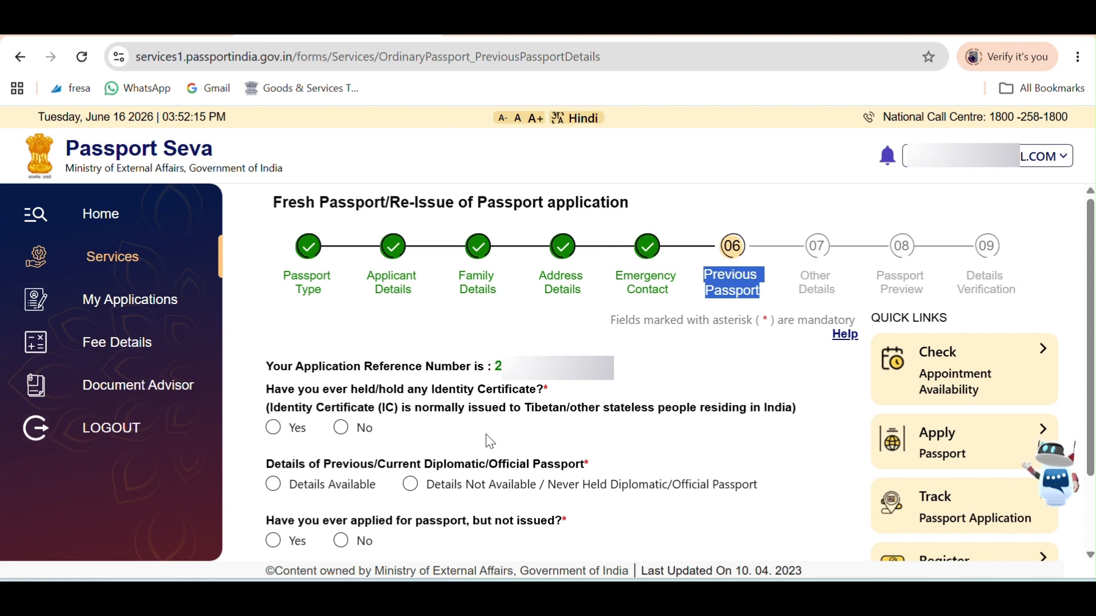
scroll(495, 201, down, 2)
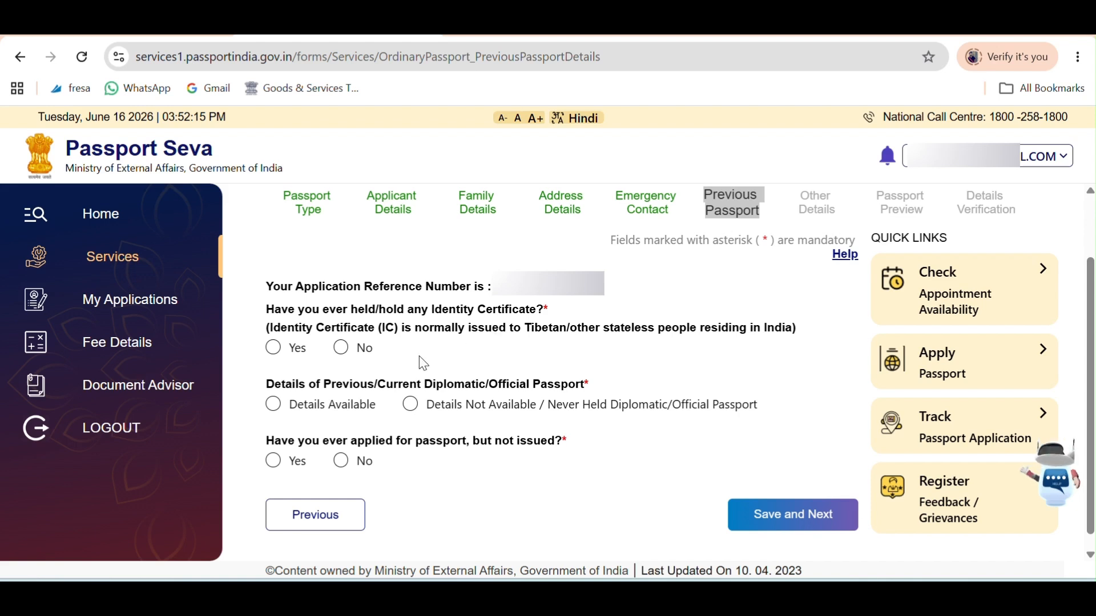
Answer No to Identity Certificate, 'Details Not Available / Never Held' for diplomatic passport, No to applied-not-issued, and save.
click(342, 350)
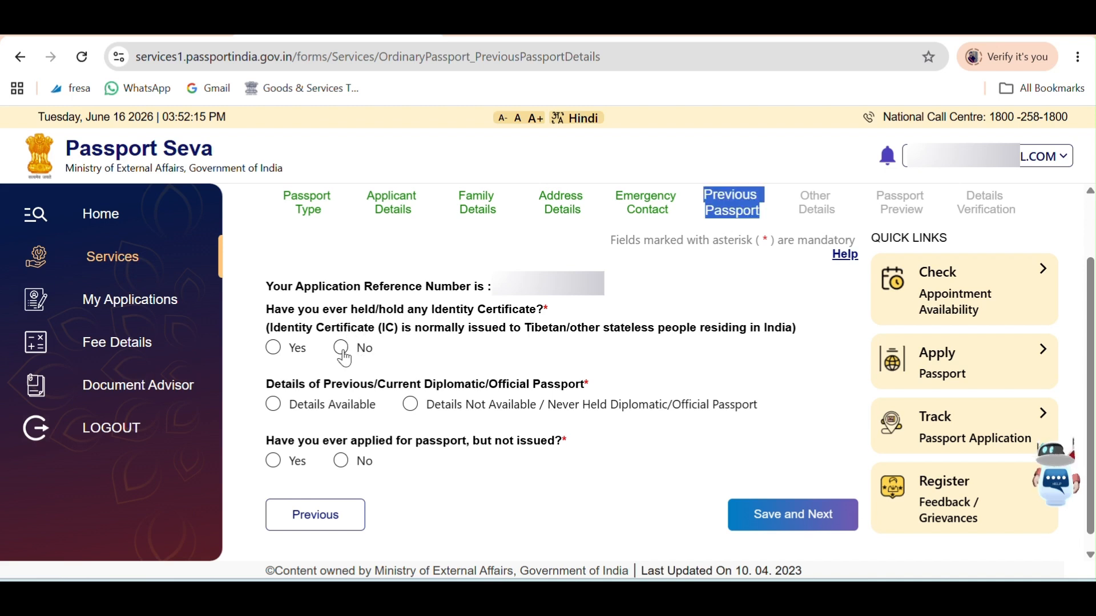
click(412, 404)
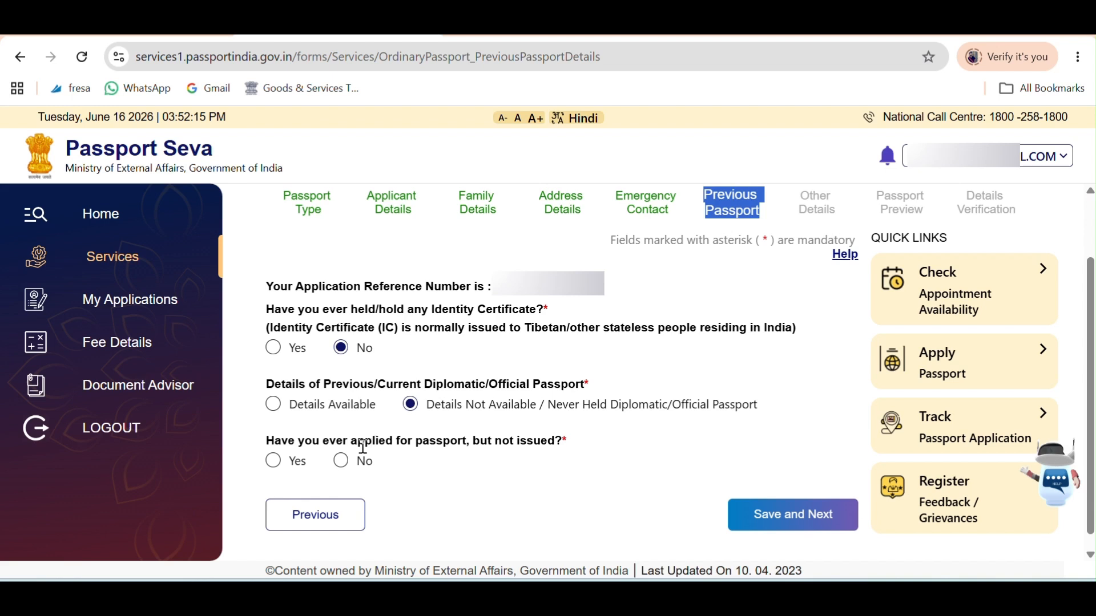
click(352, 461)
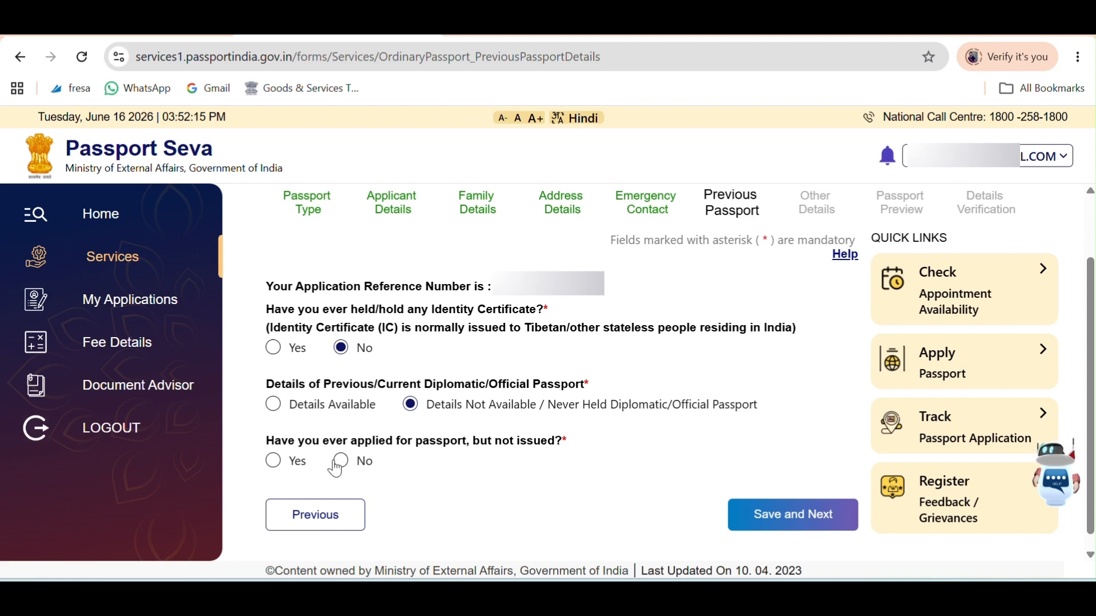
click(342, 463)
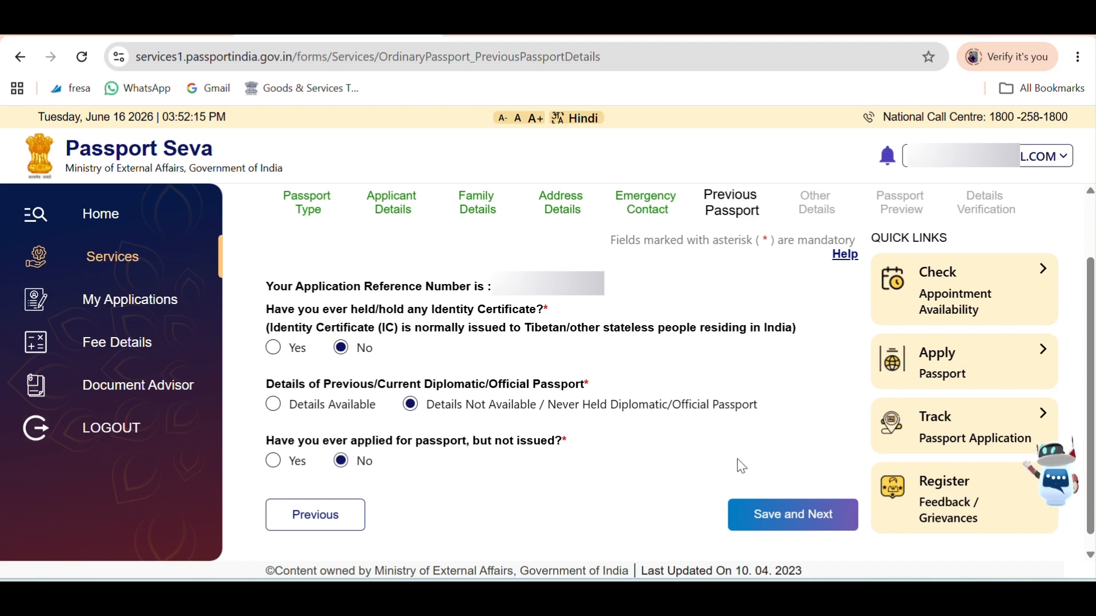
click(797, 517)
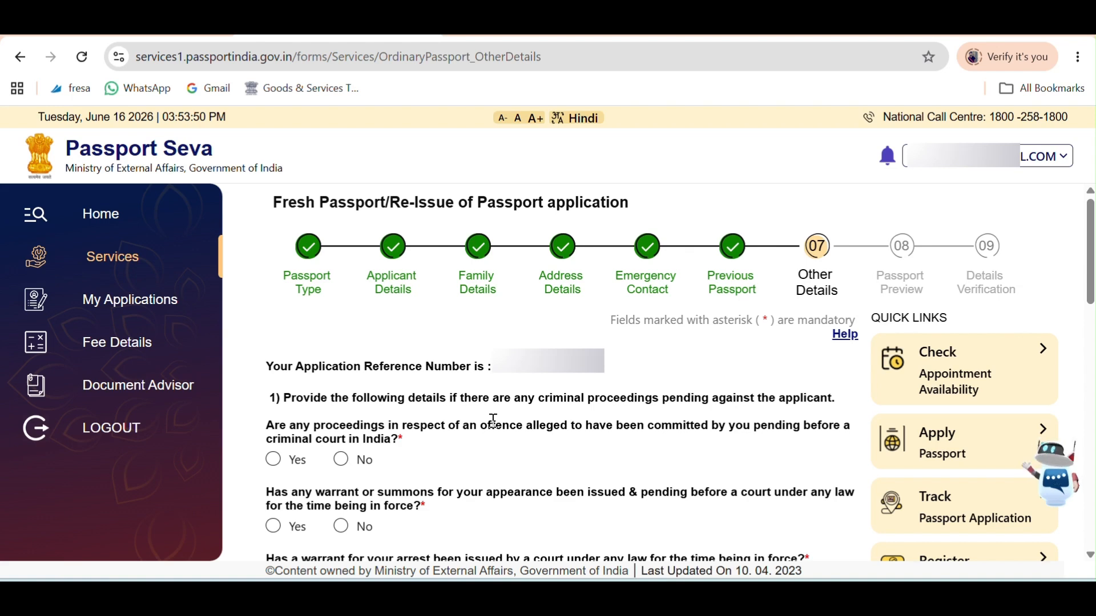
Answer No to pending proceedings, warrant or summons, arrest warrant, departure prohibition and conviction.
scroll(487, 223, down, 3)
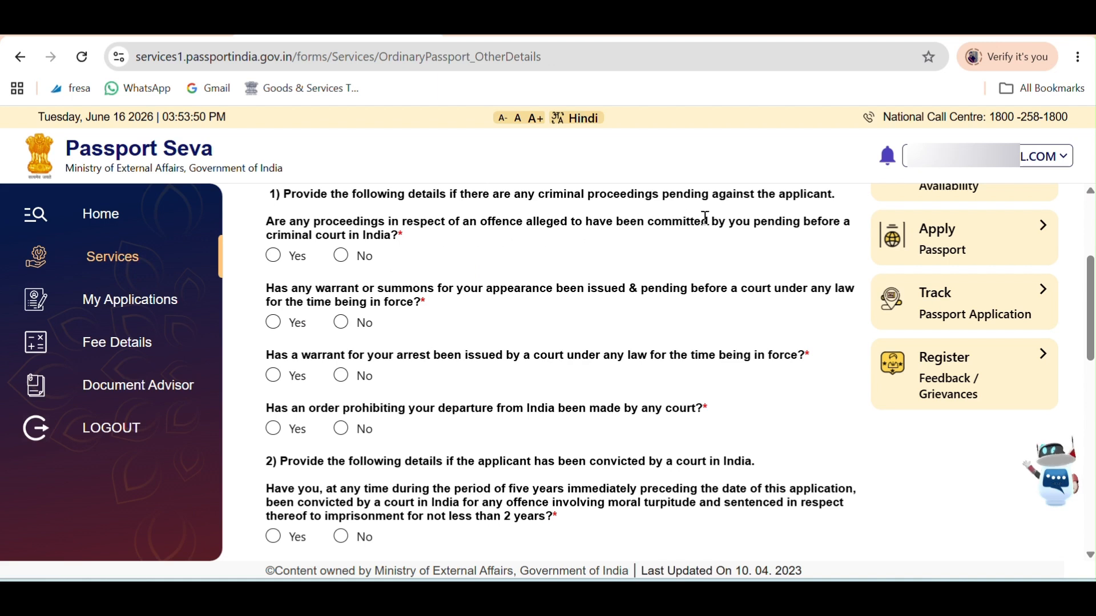
click(344, 260)
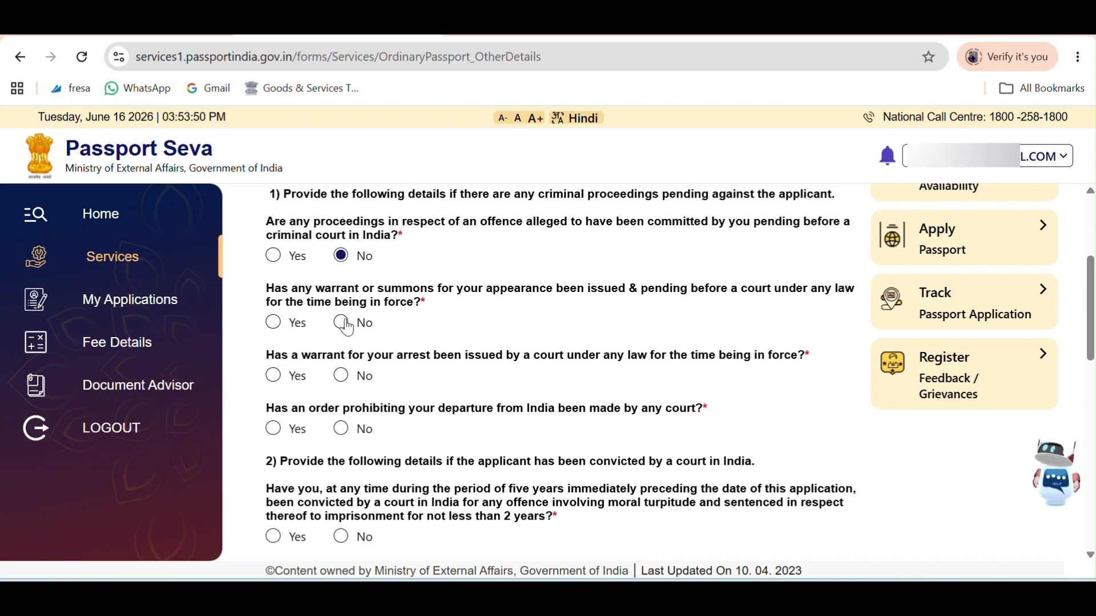
click(346, 324)
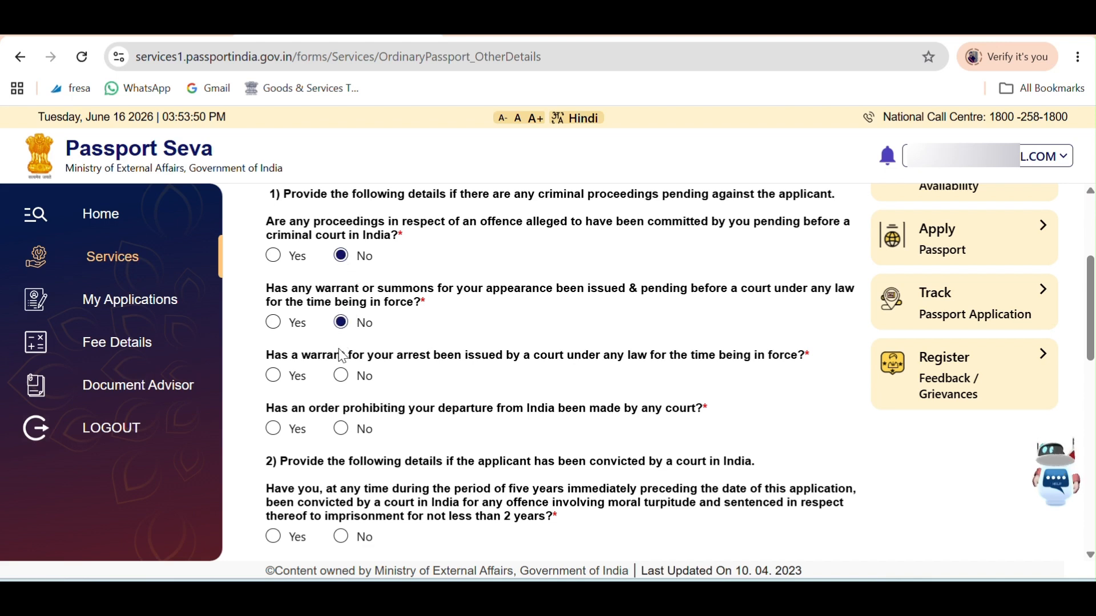
click(342, 378)
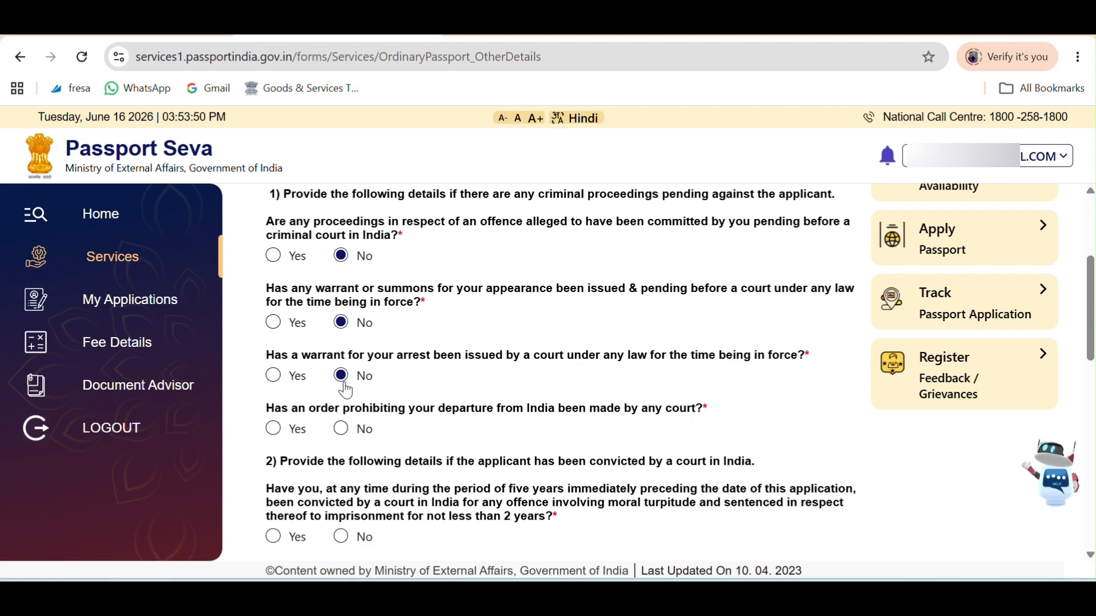
click(346, 437)
scroll(507, 343, down, 2)
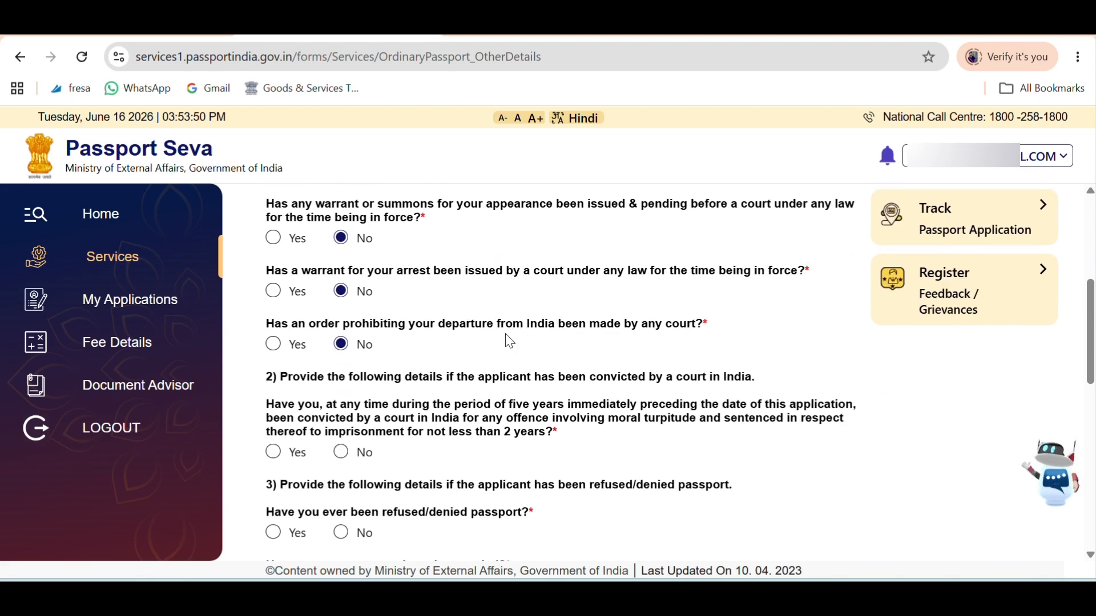
click(341, 451)
Answer No to passport refused, impounded or revoked, foreign citizenship, and holding another country's passport.
scroll(605, 325, down, 4)
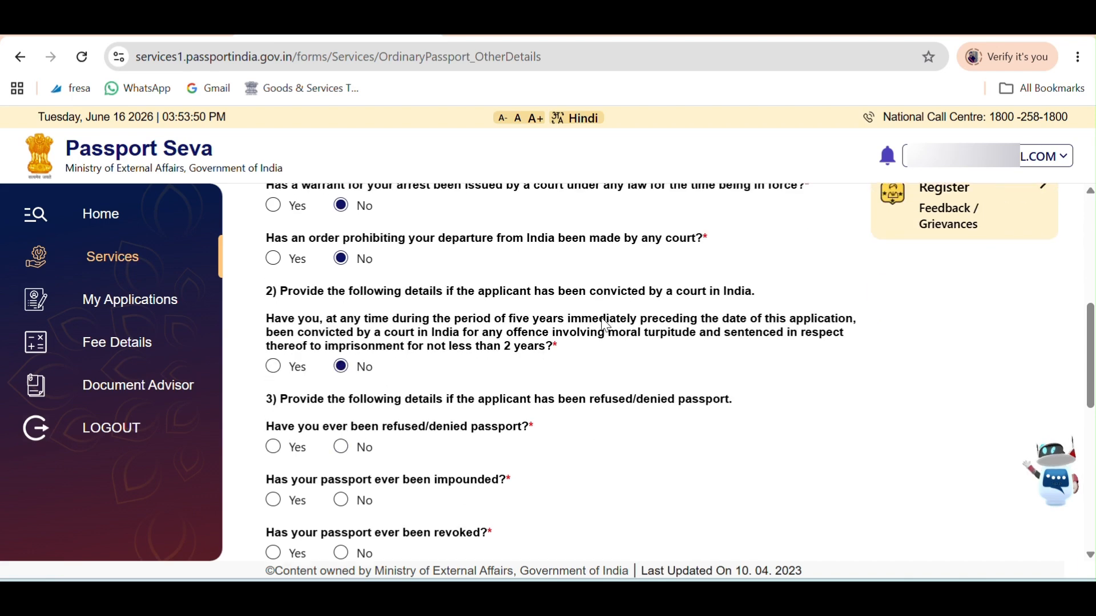
scroll(605, 325, up, 2)
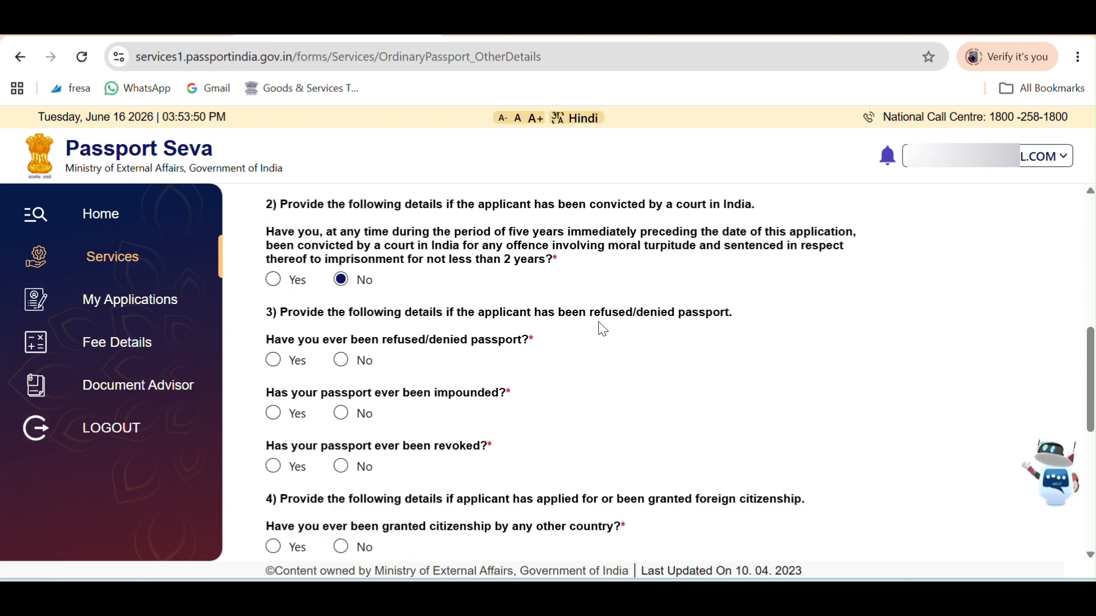
click(341, 361)
click(341, 413)
click(342, 467)
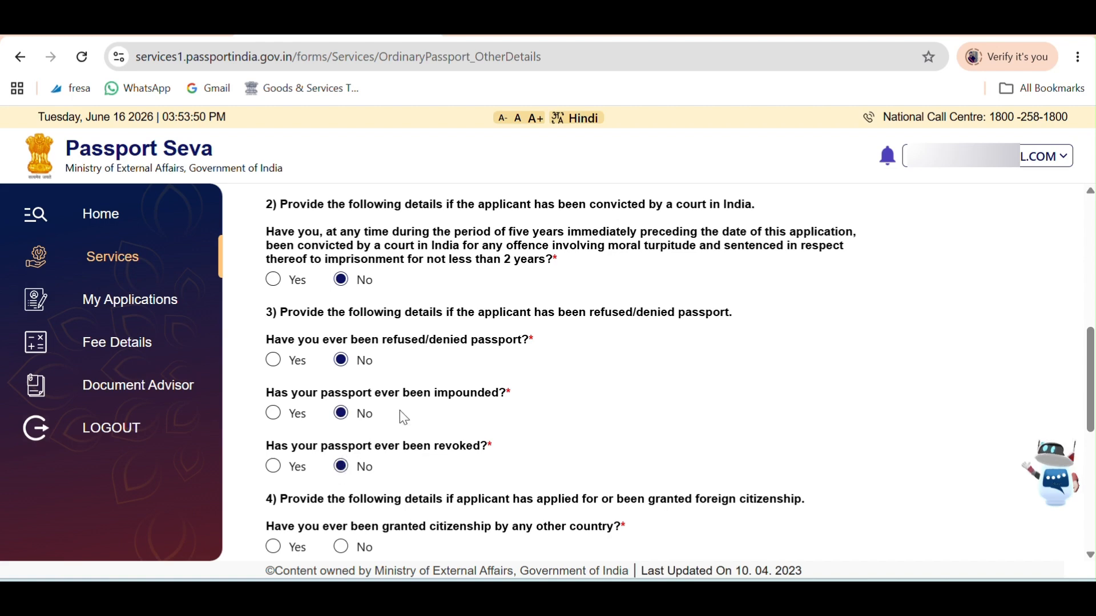
scroll(388, 434, down, 2)
click(341, 462)
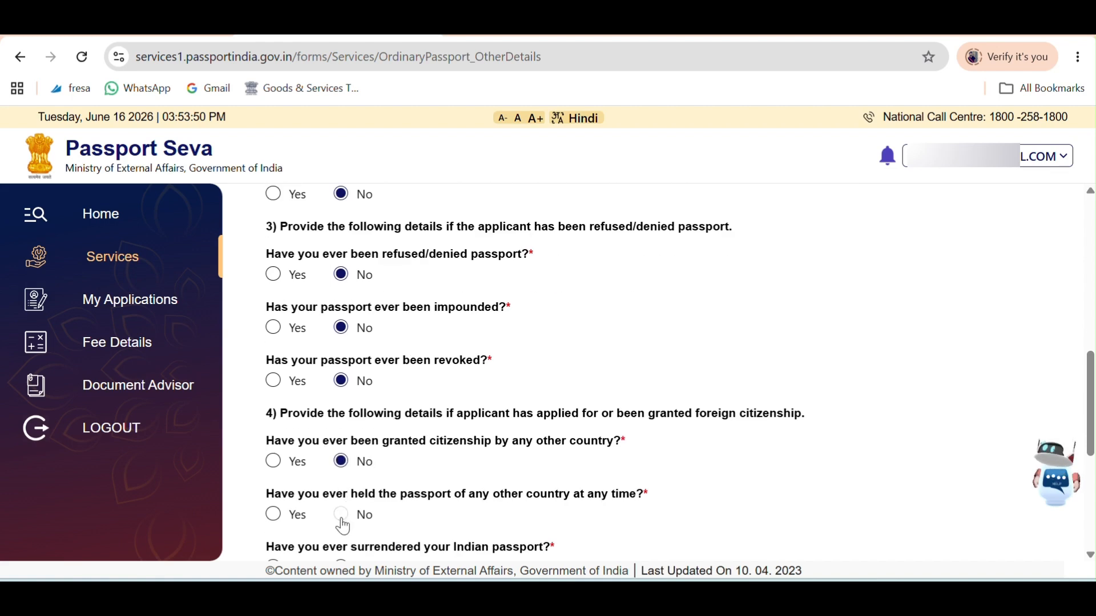
click(341, 515)
Answer No to surrender, renunciation, Emergency Certificate return, deportation and repatriation, then save Other Details.
scroll(411, 413, down, 3)
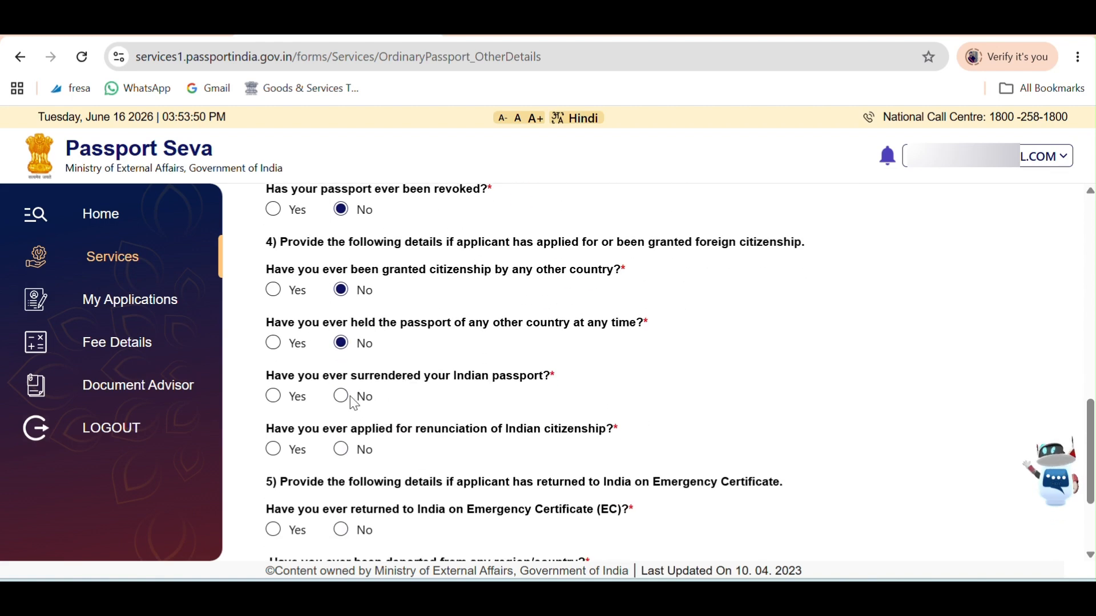
click(343, 398)
click(345, 449)
scroll(417, 360, down, 2)
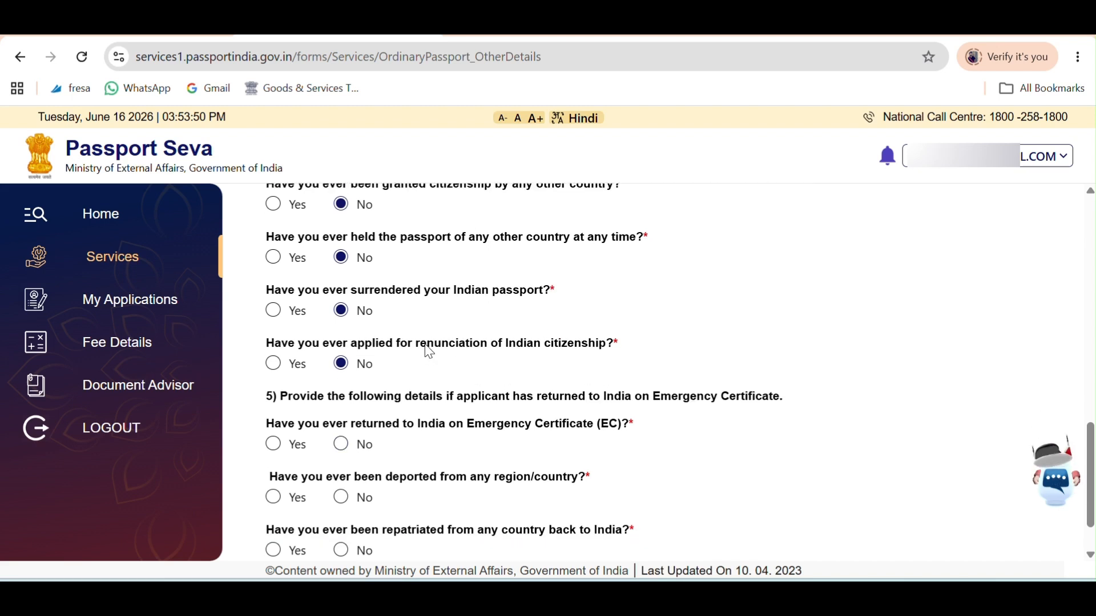
click(354, 443)
scroll(392, 416, down, 2)
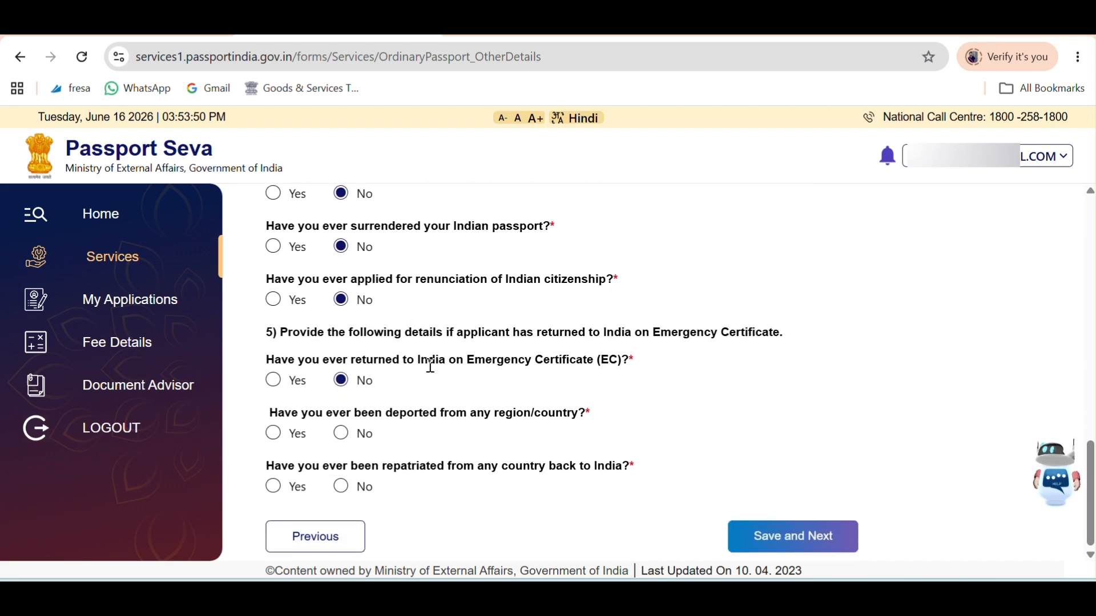
click(343, 434)
click(342, 486)
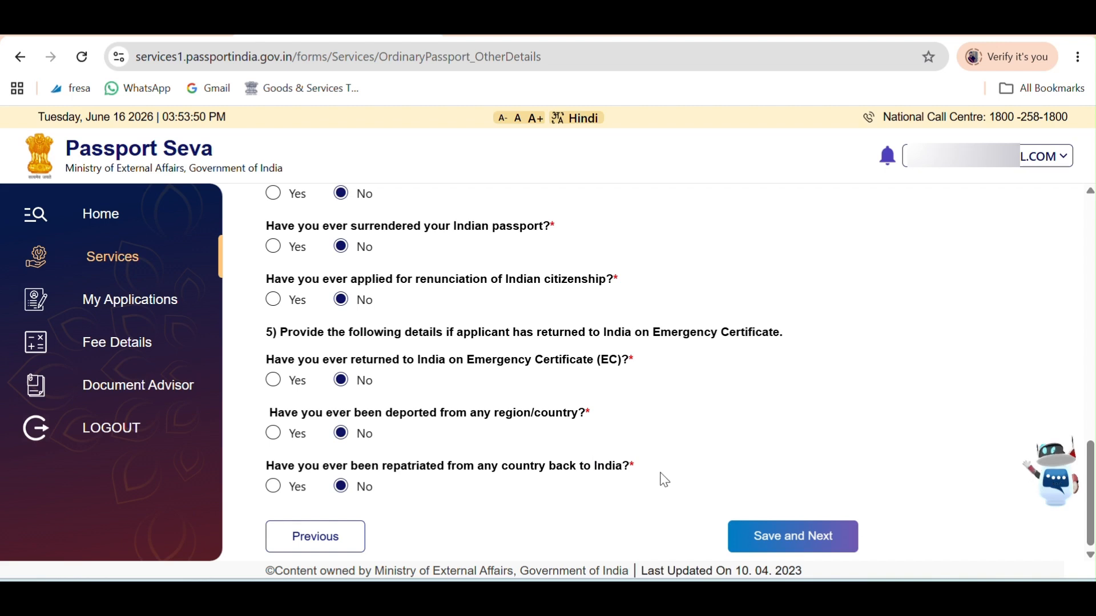
click(817, 538)
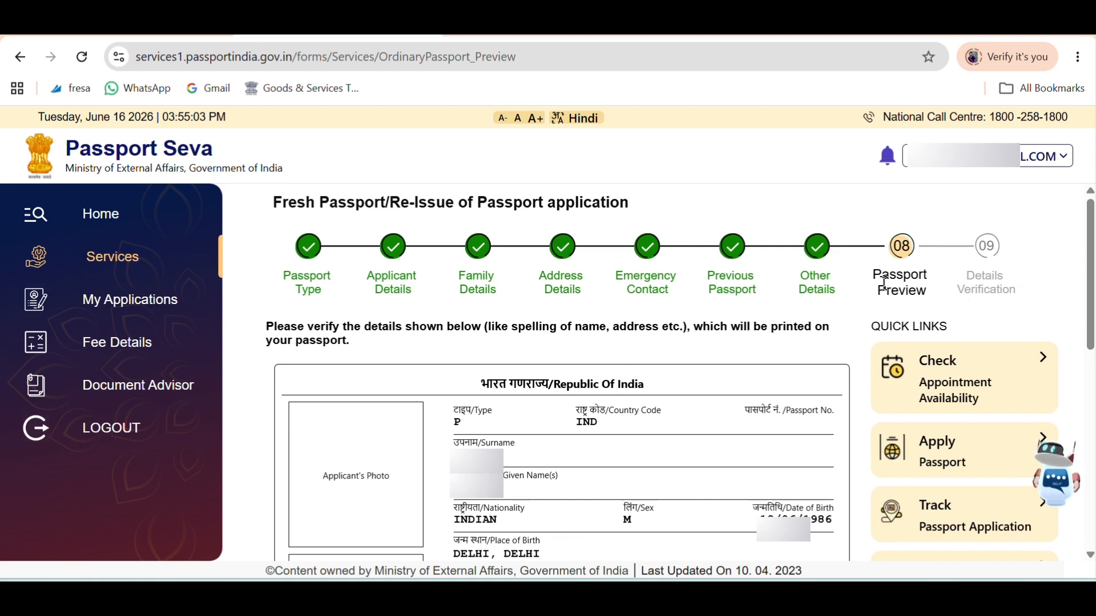
Check the surname and given names in the Passport Preview and tick the true-and-correct agreement.
drag(878, 274, 918, 289)
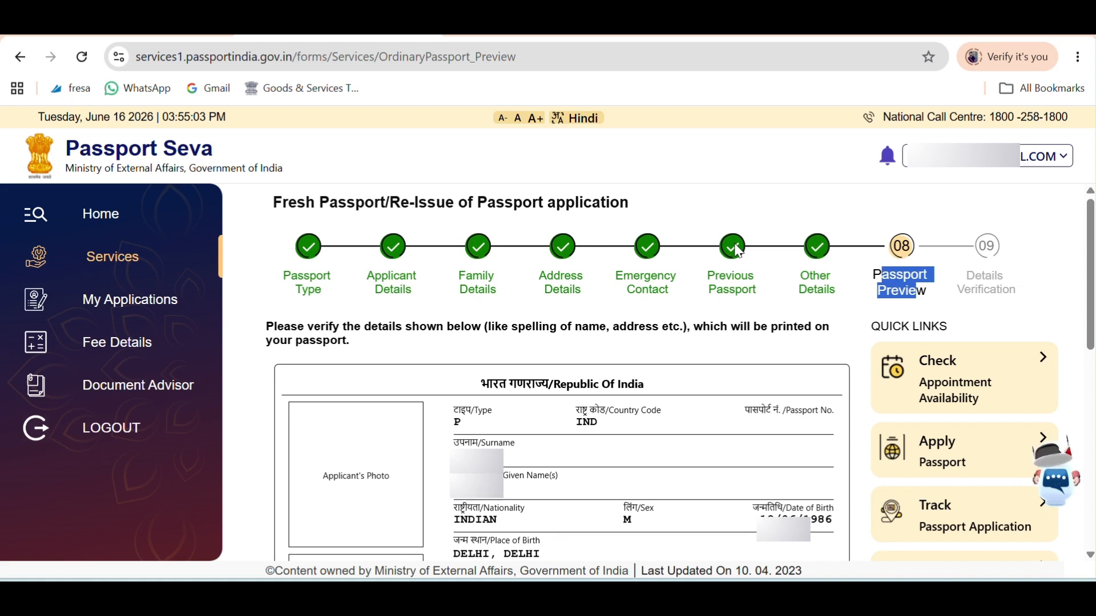
scroll(679, 331, down, 2)
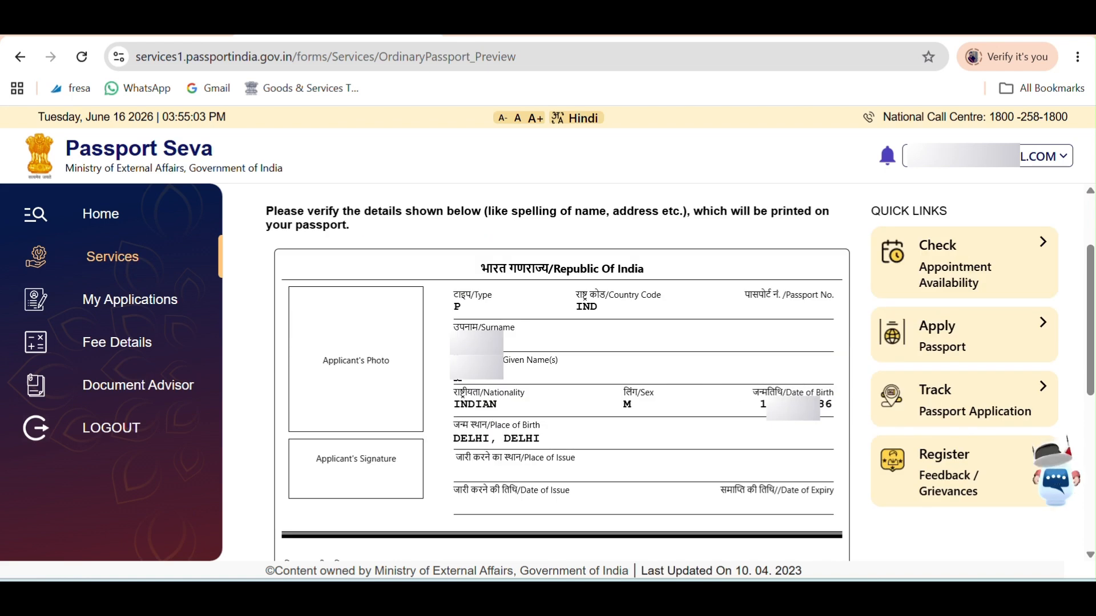
double_click(490, 328)
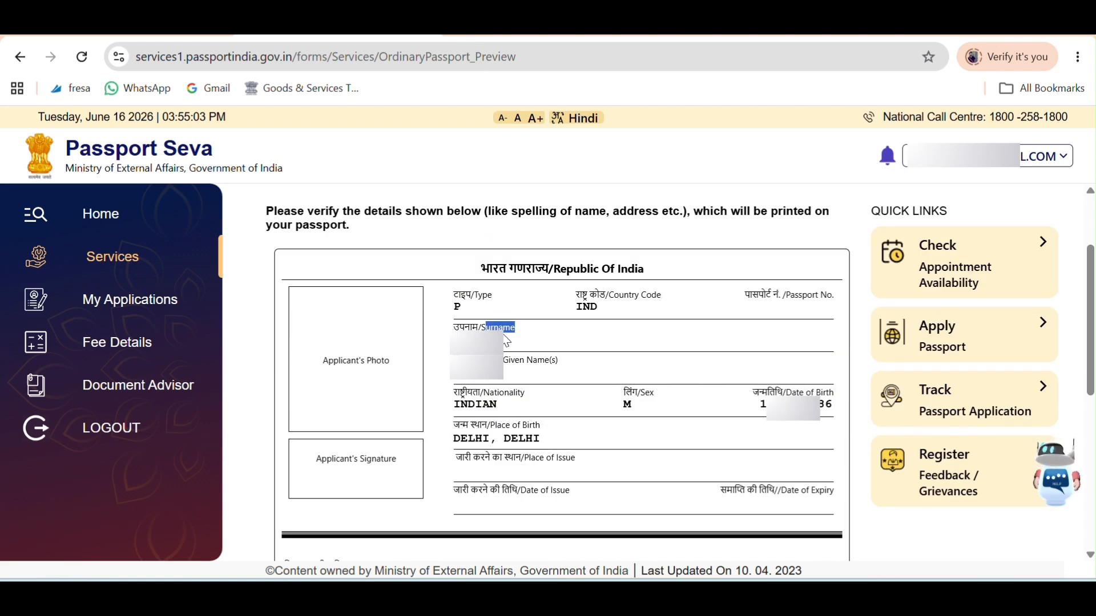
click(507, 366)
drag(507, 366, 549, 356)
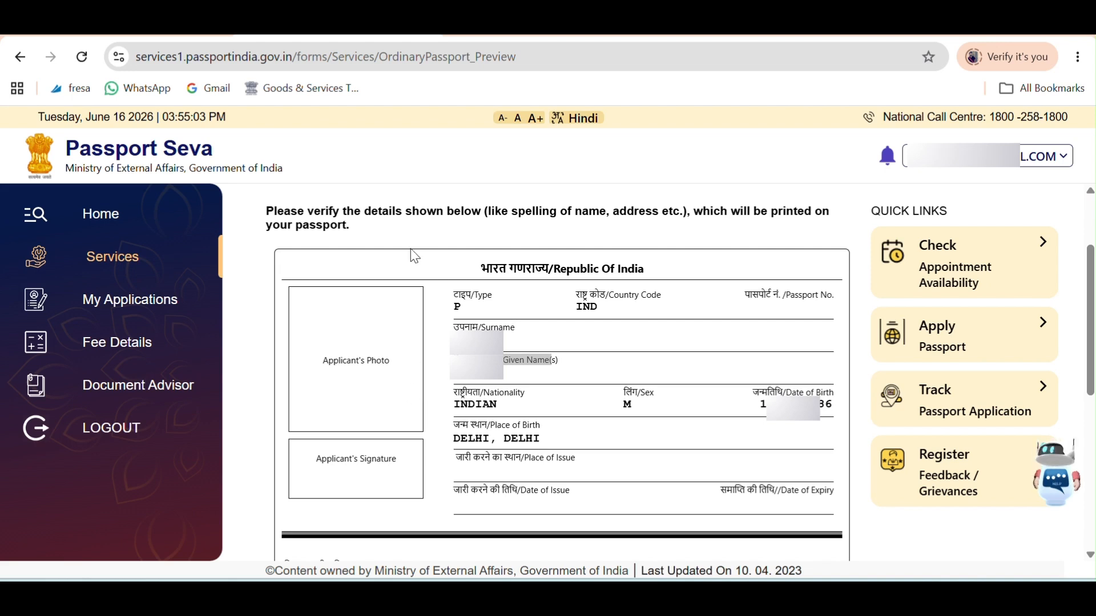
scroll(421, 287, down, 6)
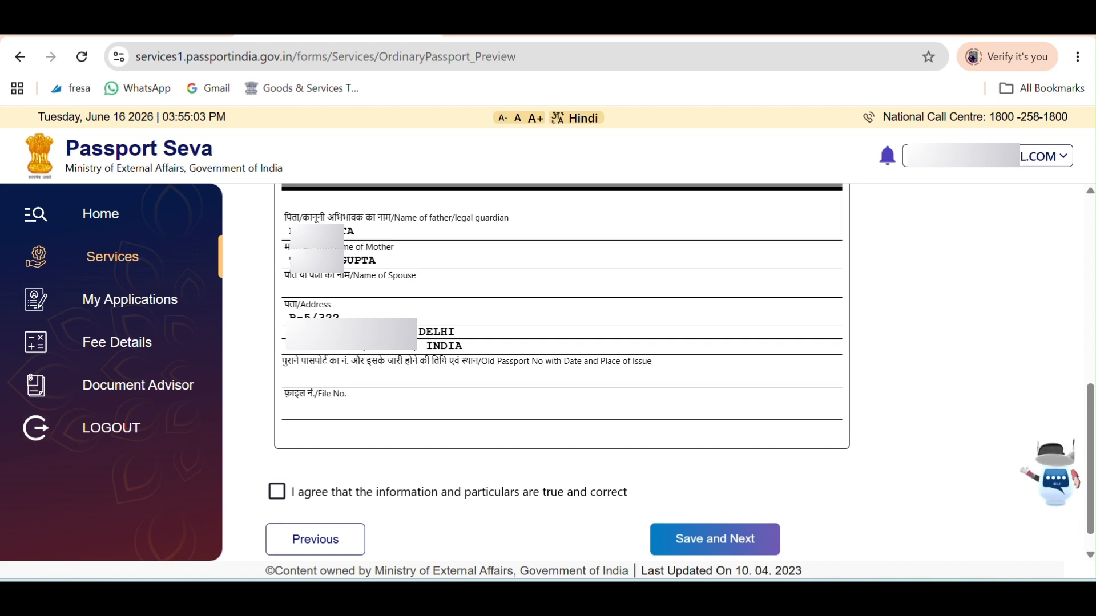
click(279, 494)
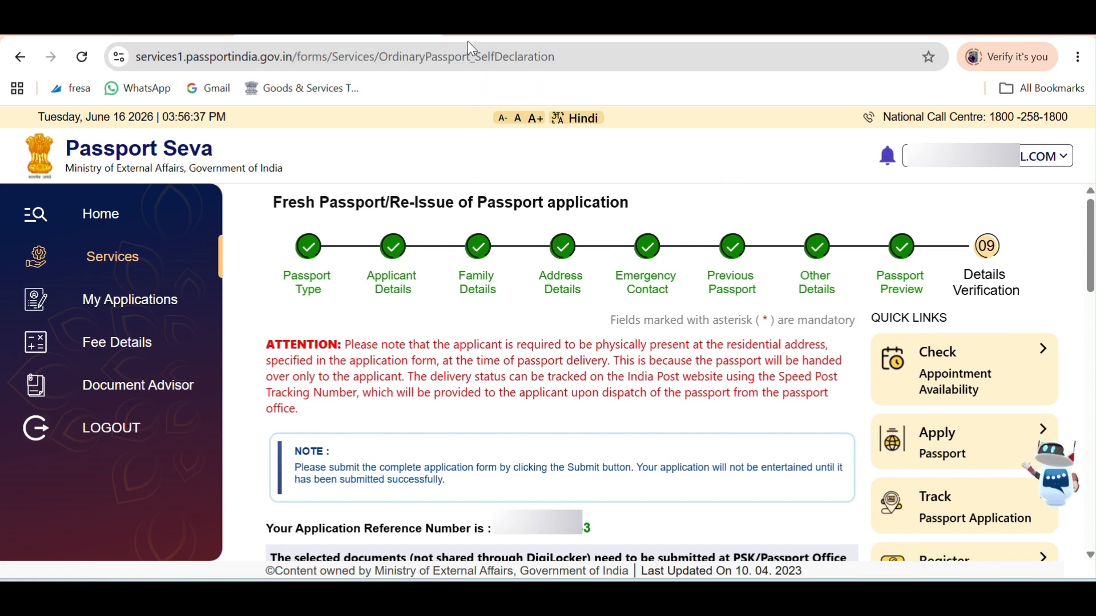
Select the Registrar-issued birth certificate as the proof of birth.
scroll(631, 374, down, 7)
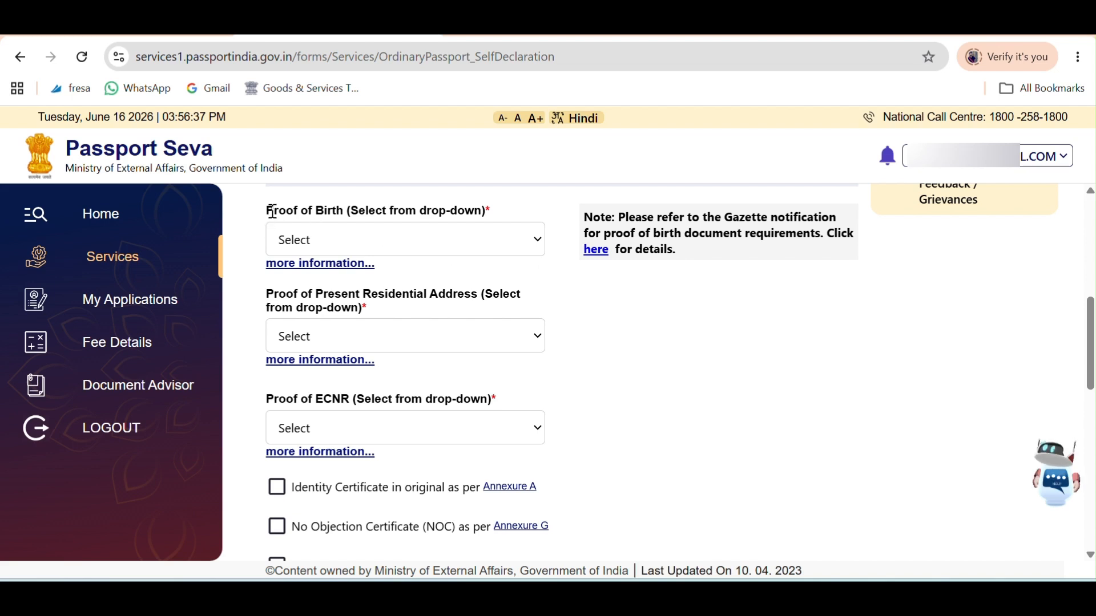
drag(273, 211, 361, 227)
click(386, 250)
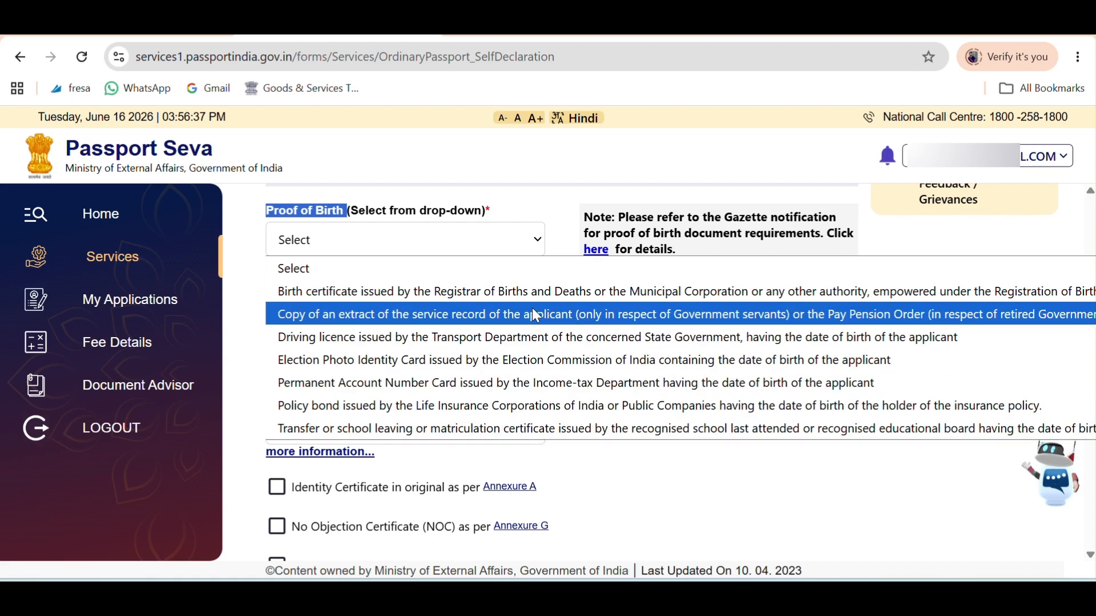
click(419, 293)
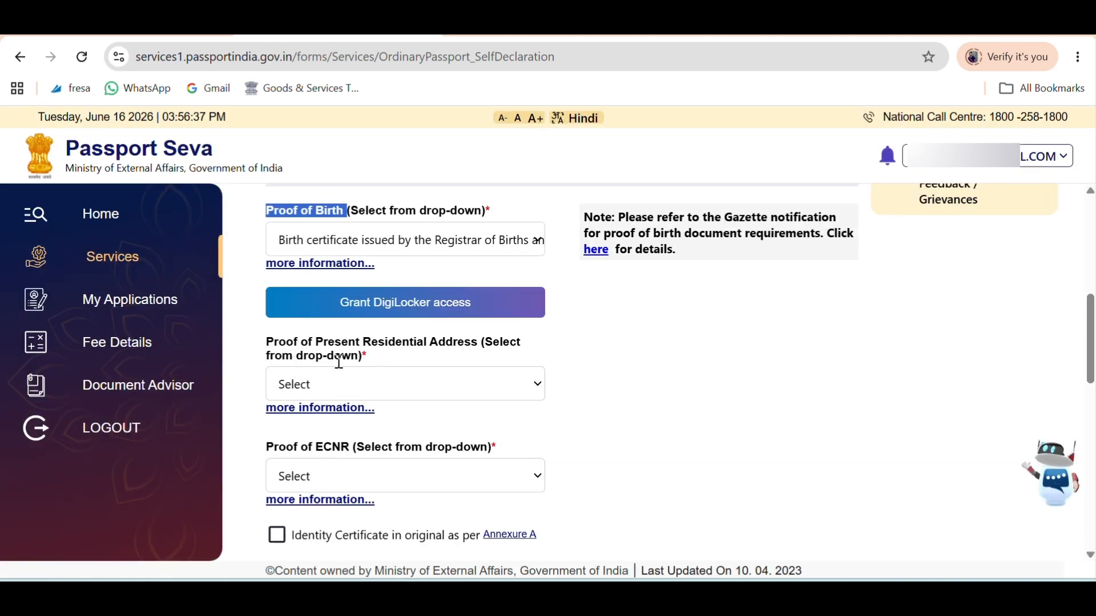
Choose Aadhaar Card (Address Proof) as proof of present residential address.
click(480, 387)
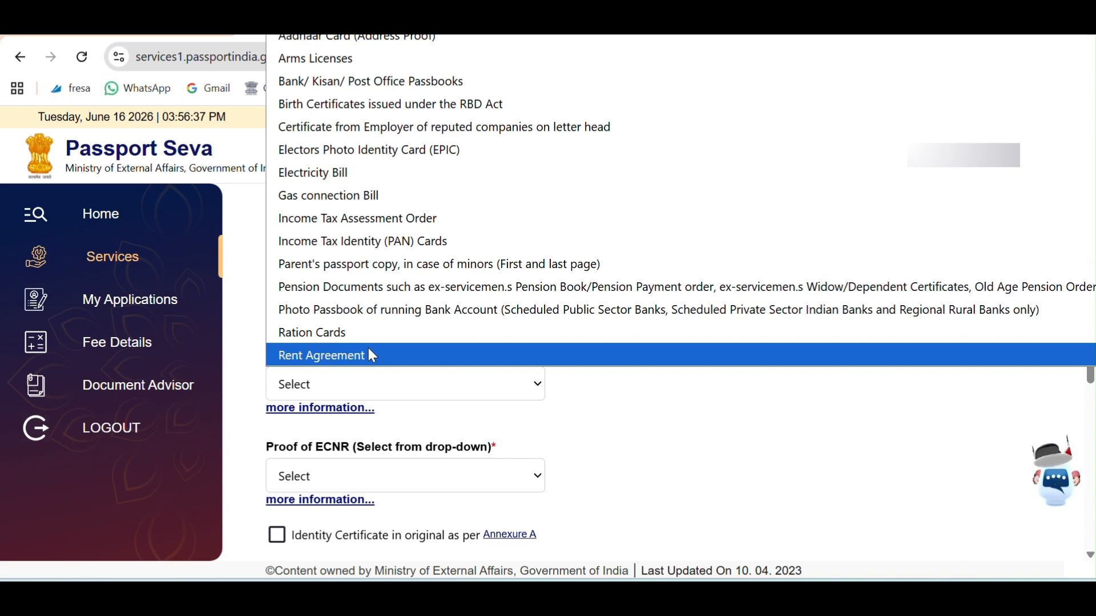
click(349, 41)
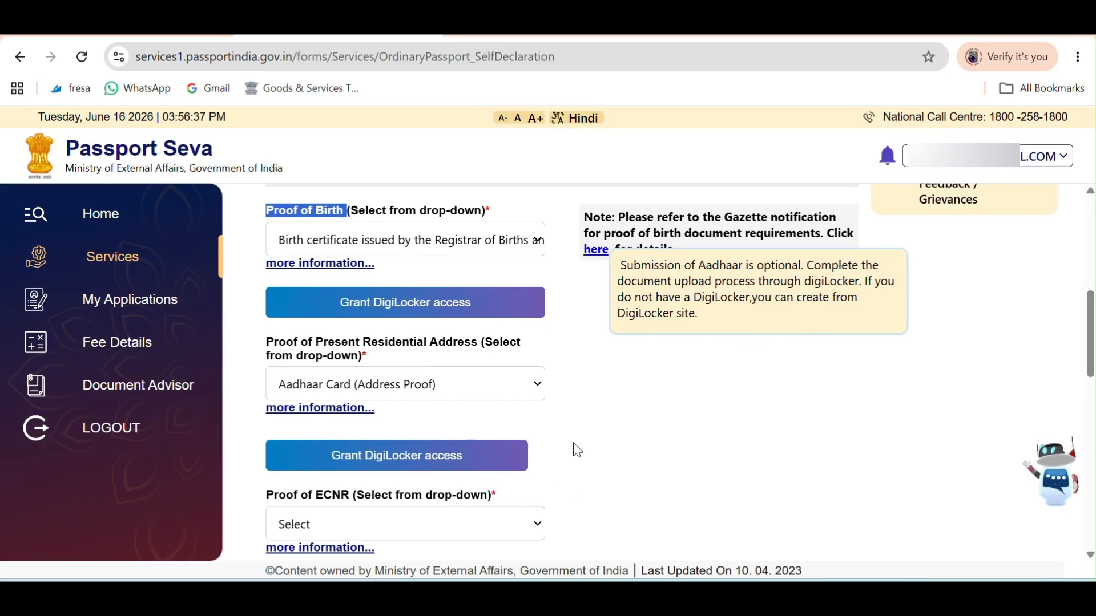
scroll(674, 428, down, 1)
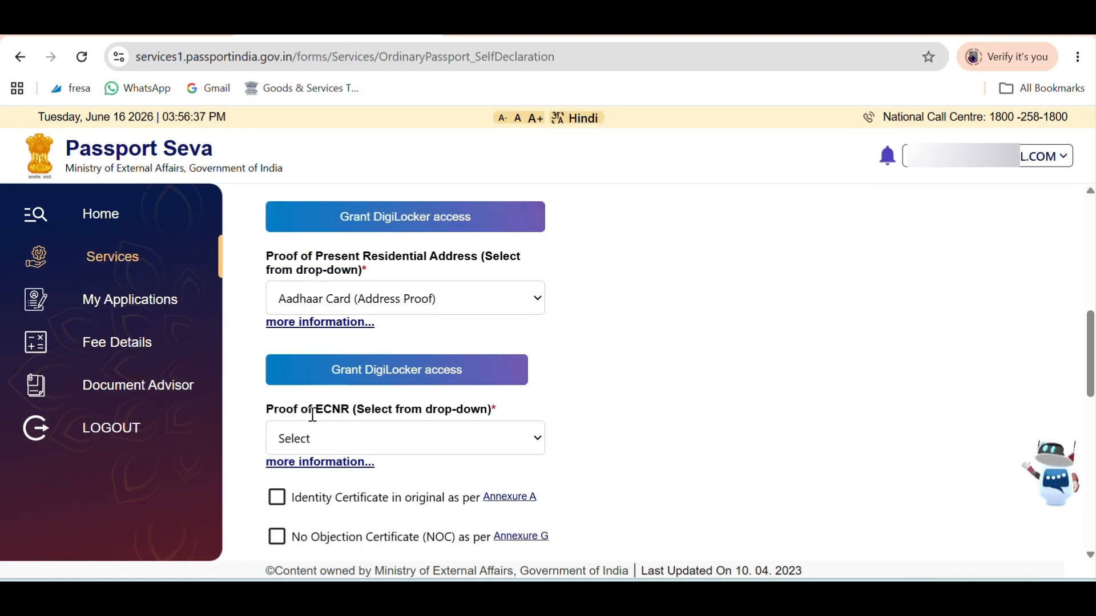
Pick 'Certificate of the professional degree held' as the ECNR proof document.
click(357, 437)
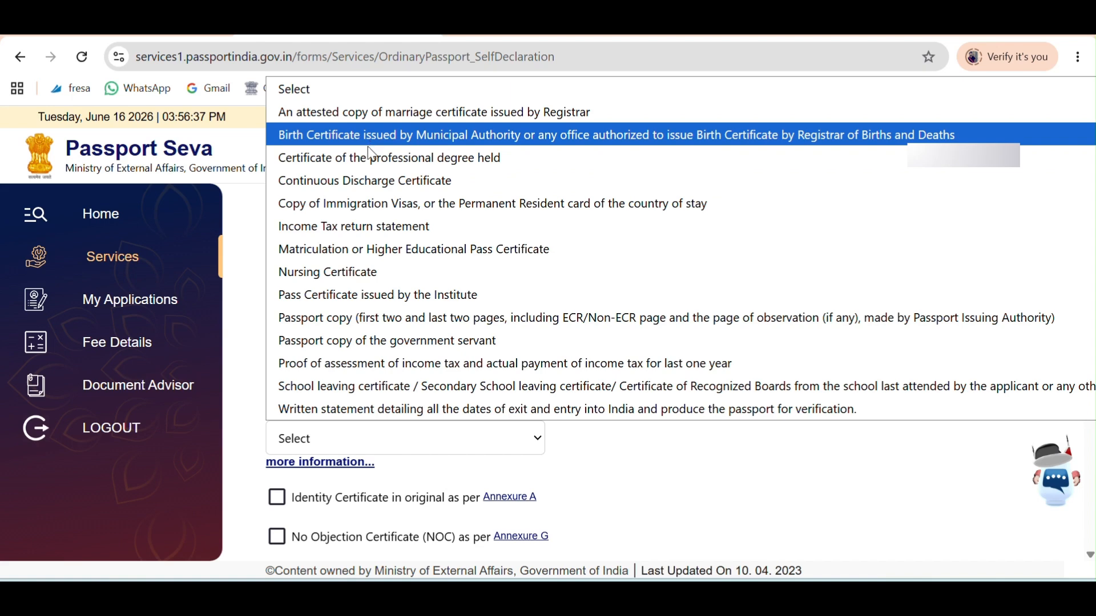
click(450, 160)
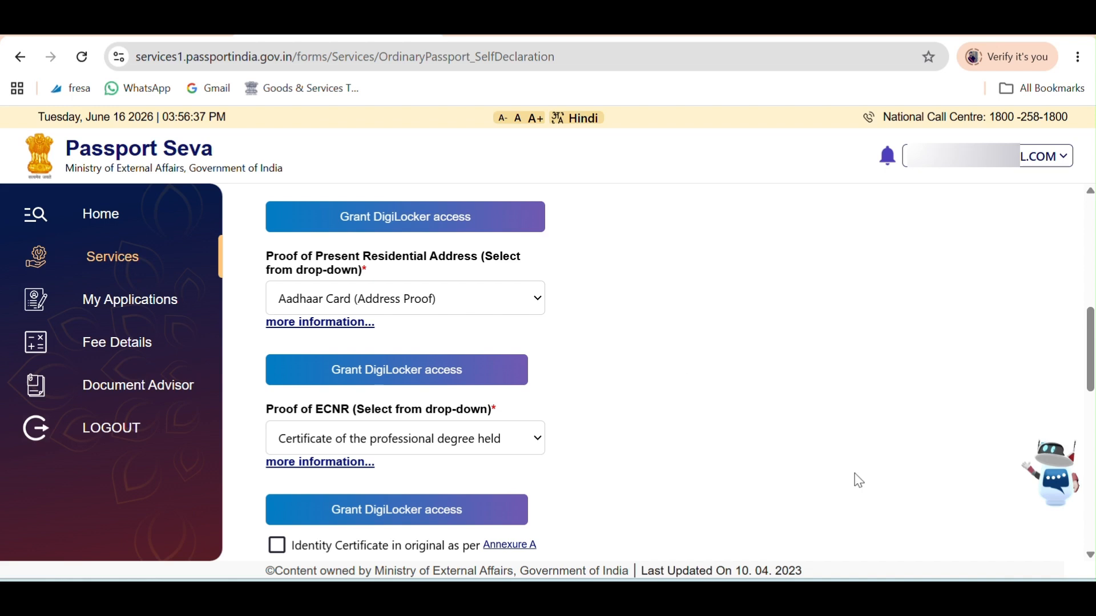
scroll(697, 345, down, 4)
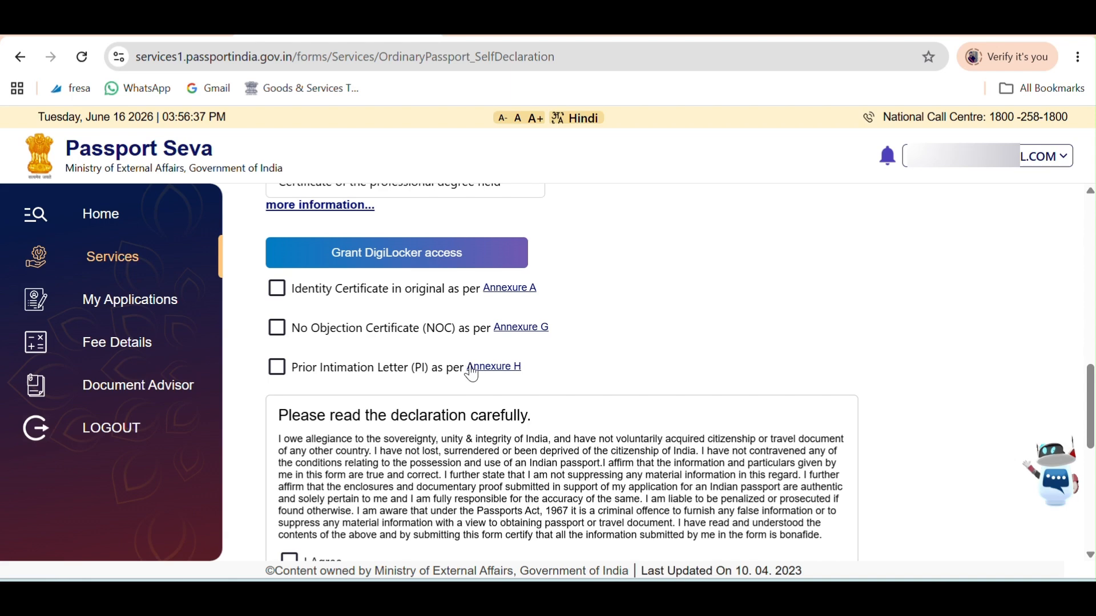
Agree to the self-declaration and start filling in the place of declaration.
scroll(648, 319, down, 5)
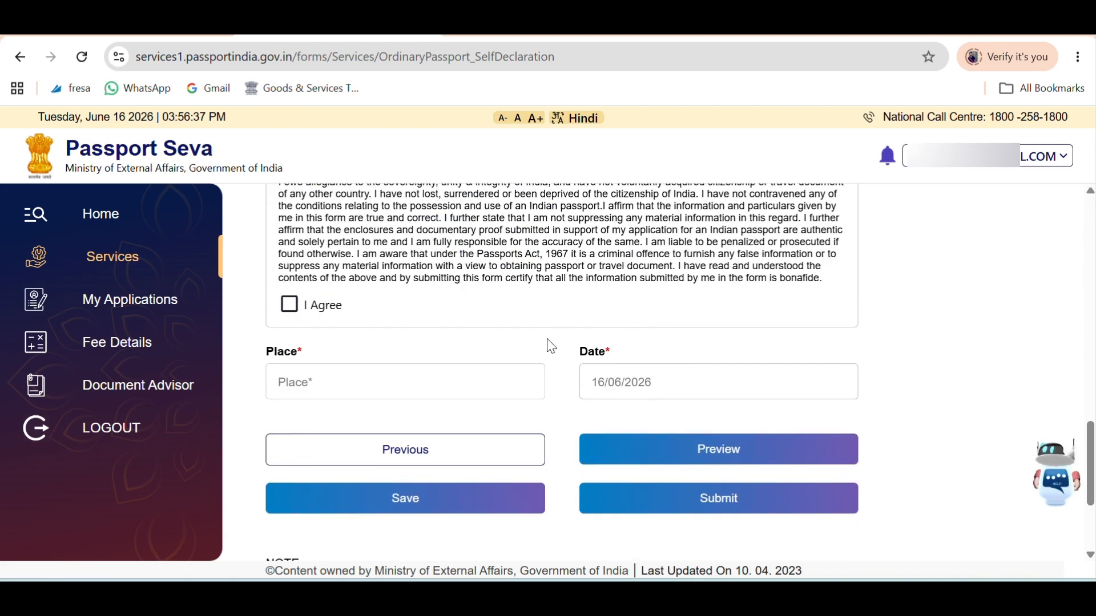
click(291, 316)
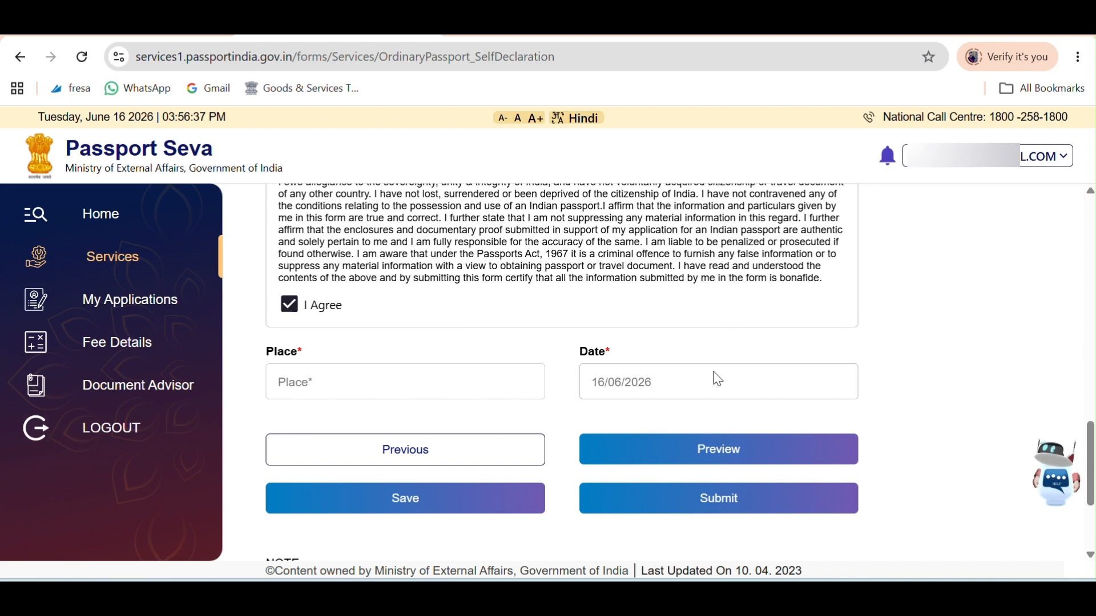
click(428, 386)
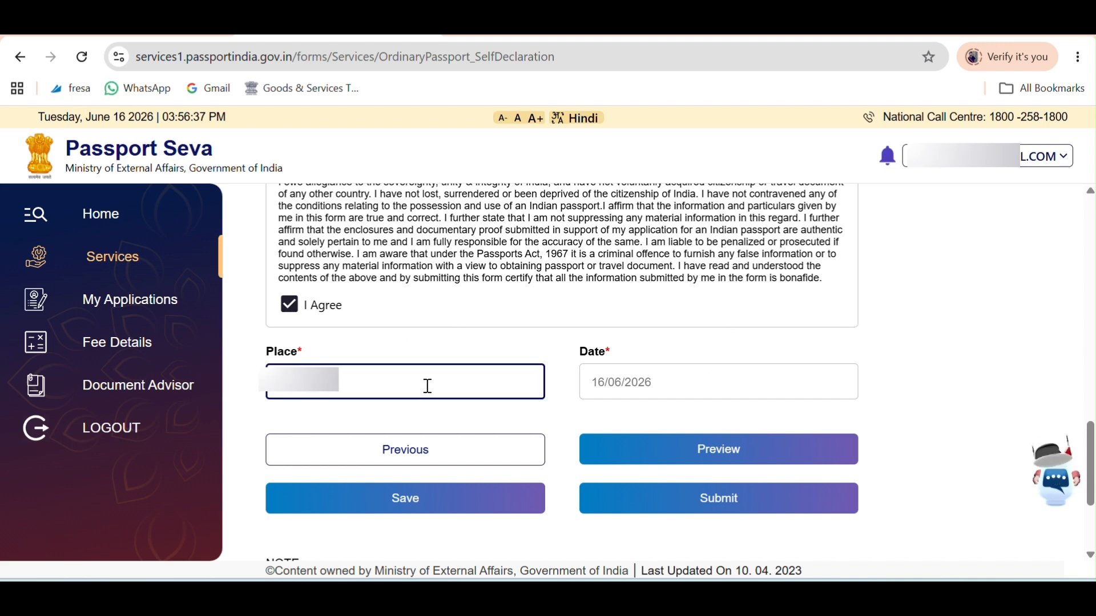
Save the application form and dismiss the saved-successfully alert.
click(460, 505)
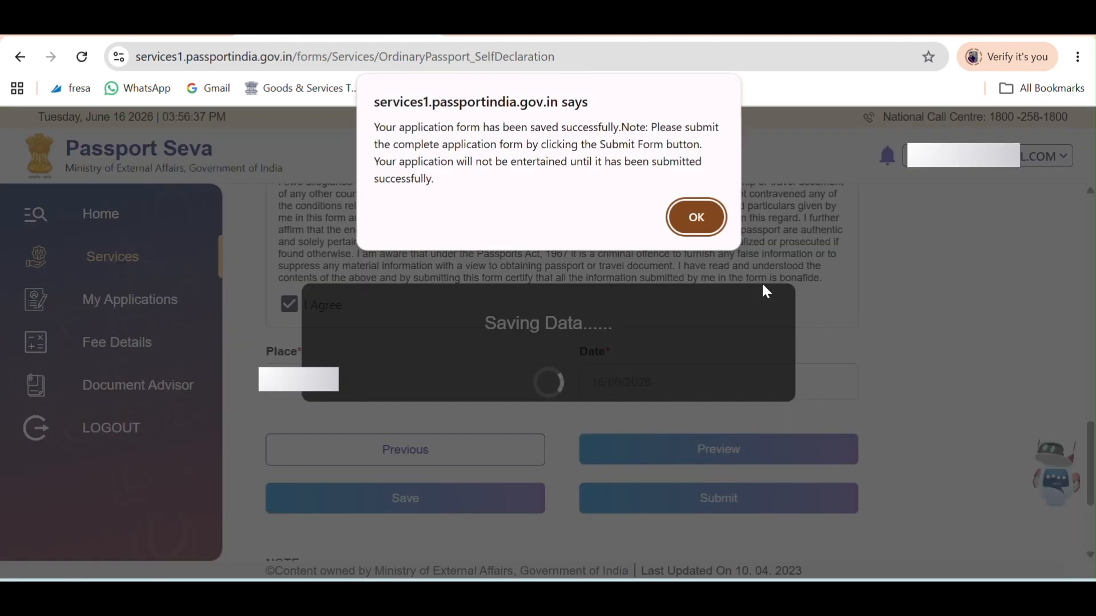
click(457, 37)
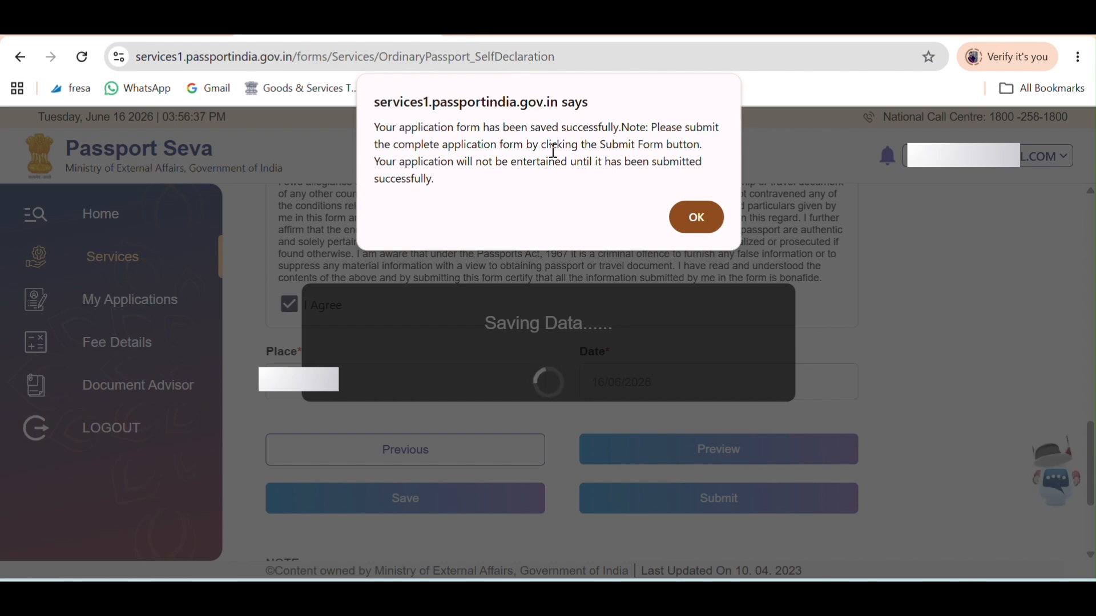
click(697, 219)
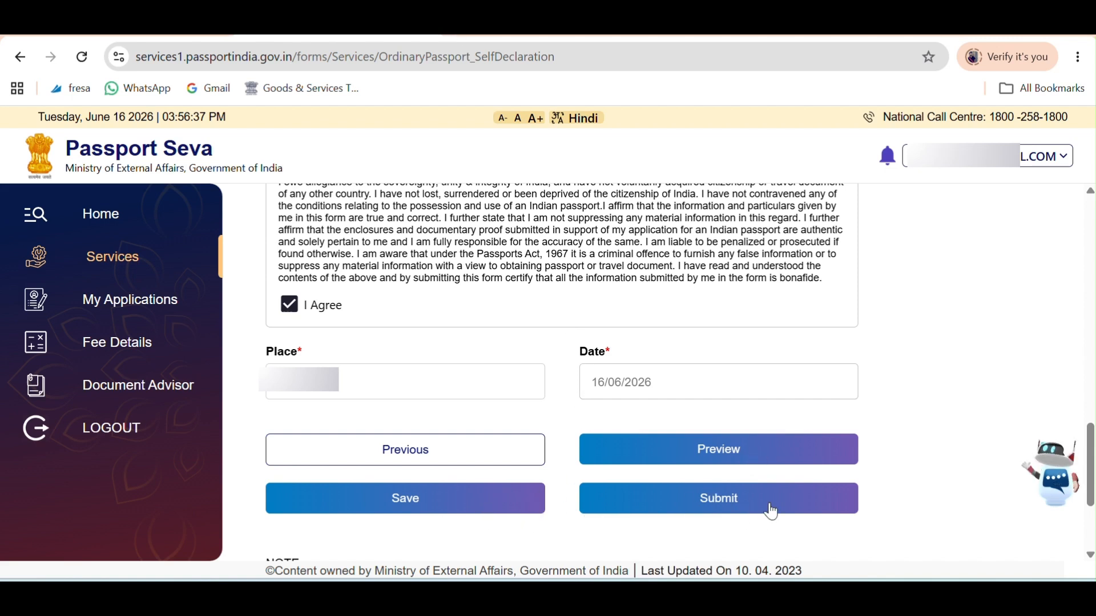
click(745, 463)
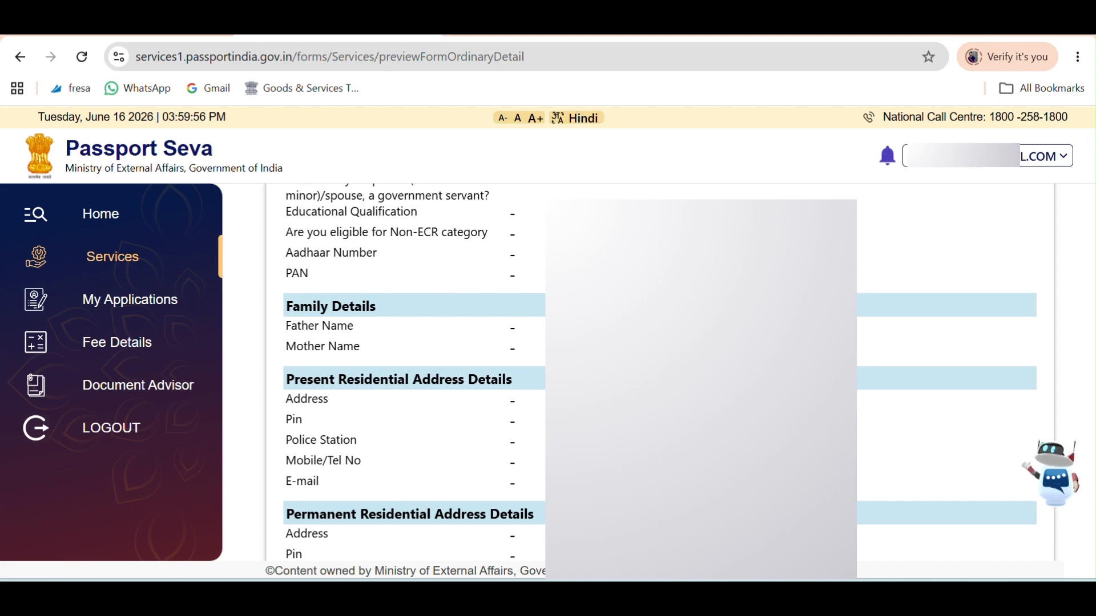
scroll(650, 371, down, 10)
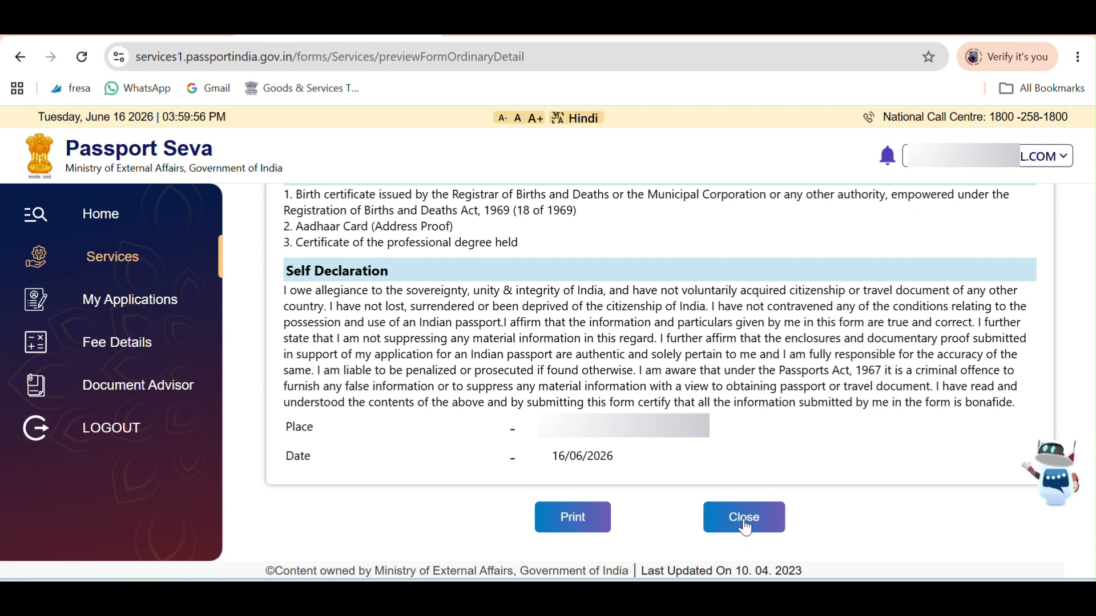
click(745, 518)
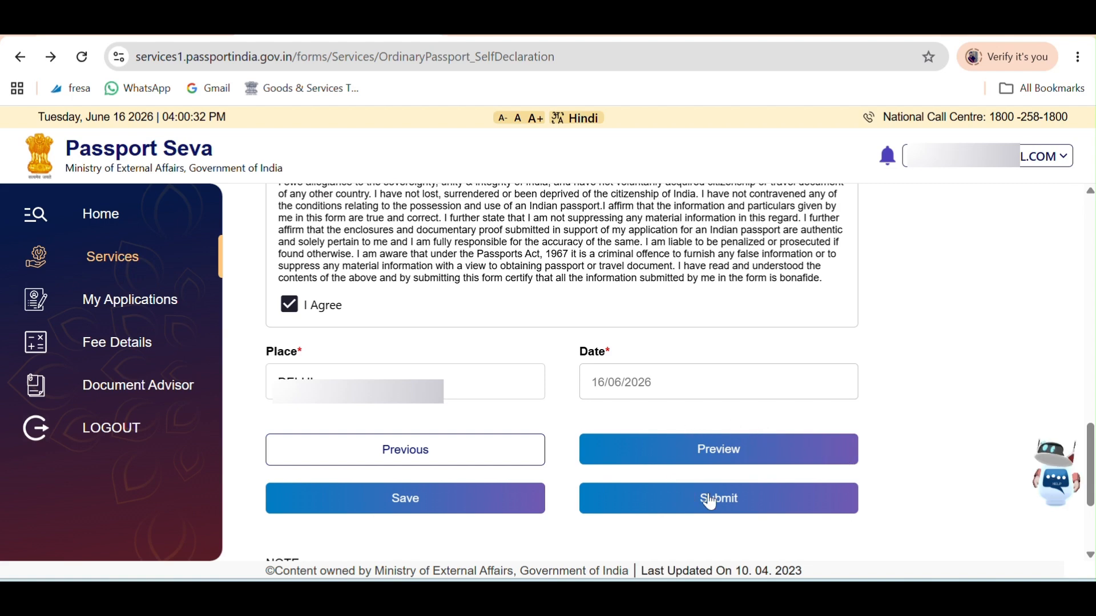
Submit the completed form from the self-declaration page to get an Application Reference Number.
click(740, 510)
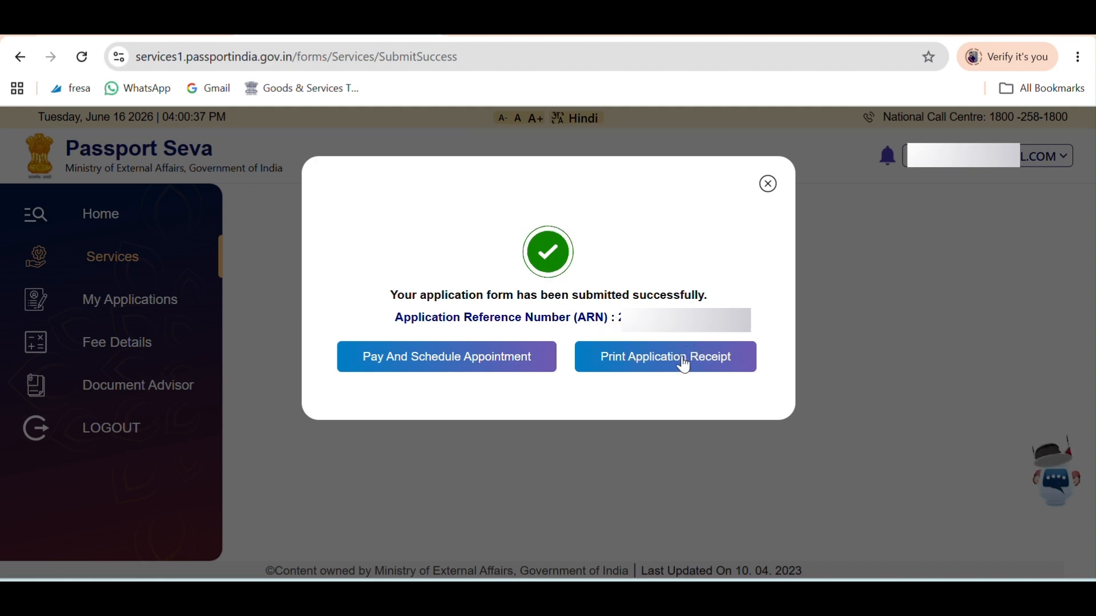
Begin appointment scheduling and select PSK Gurgaon, with earliest slot 17/06/2026.
click(450, 370)
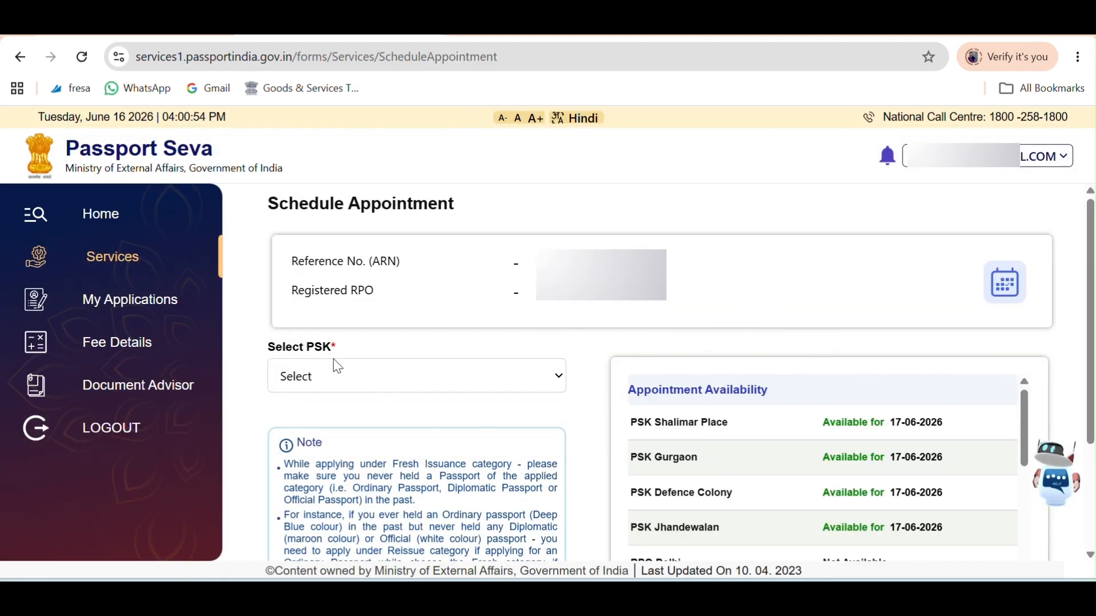
click(424, 388)
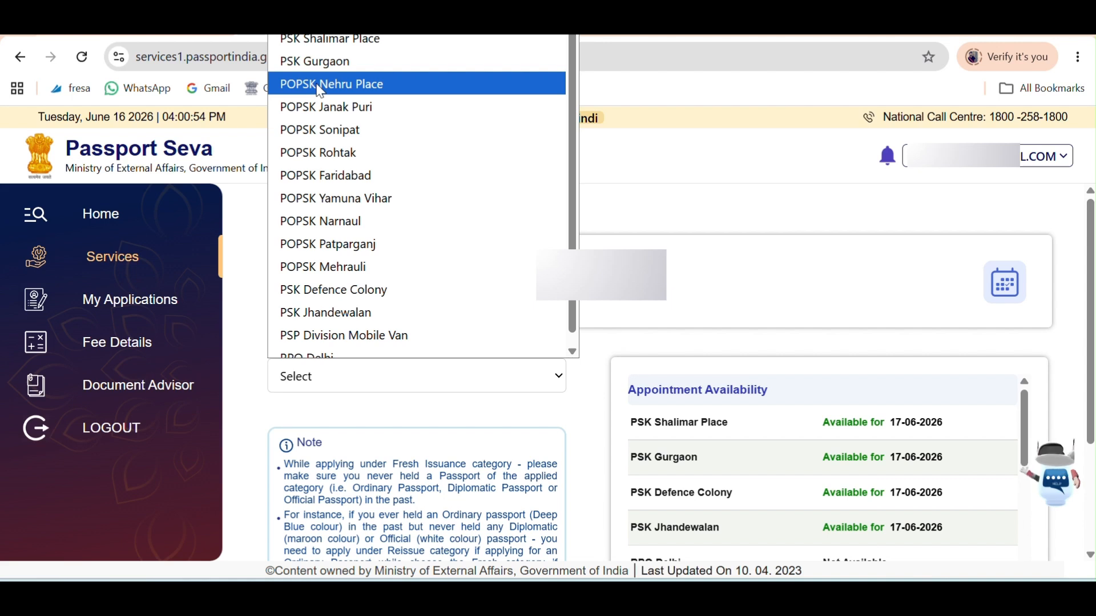
scroll(321, 91, down, 1)
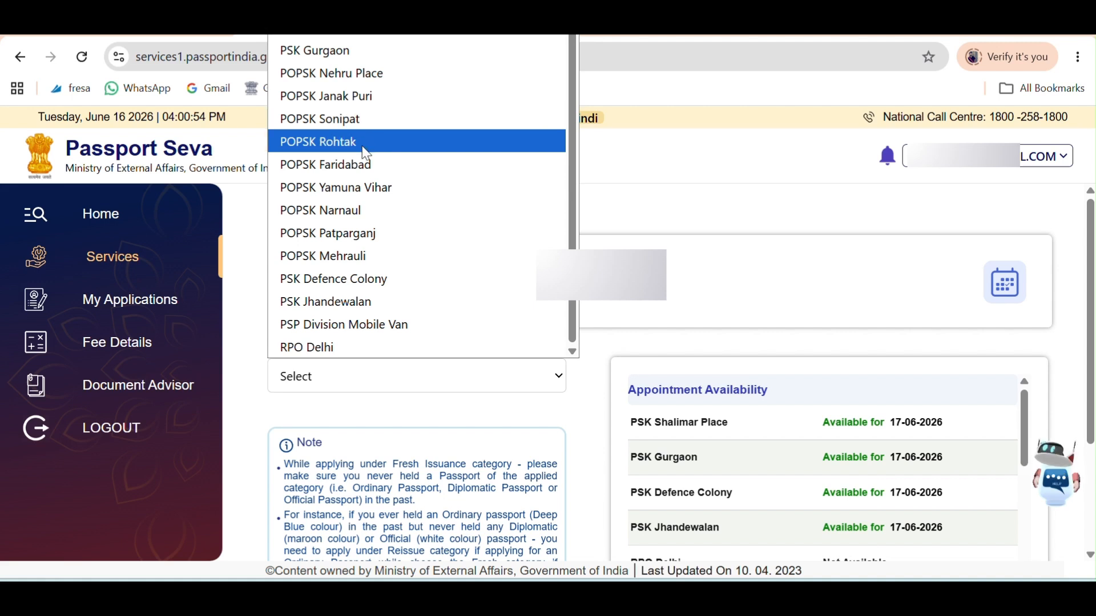
click(362, 183)
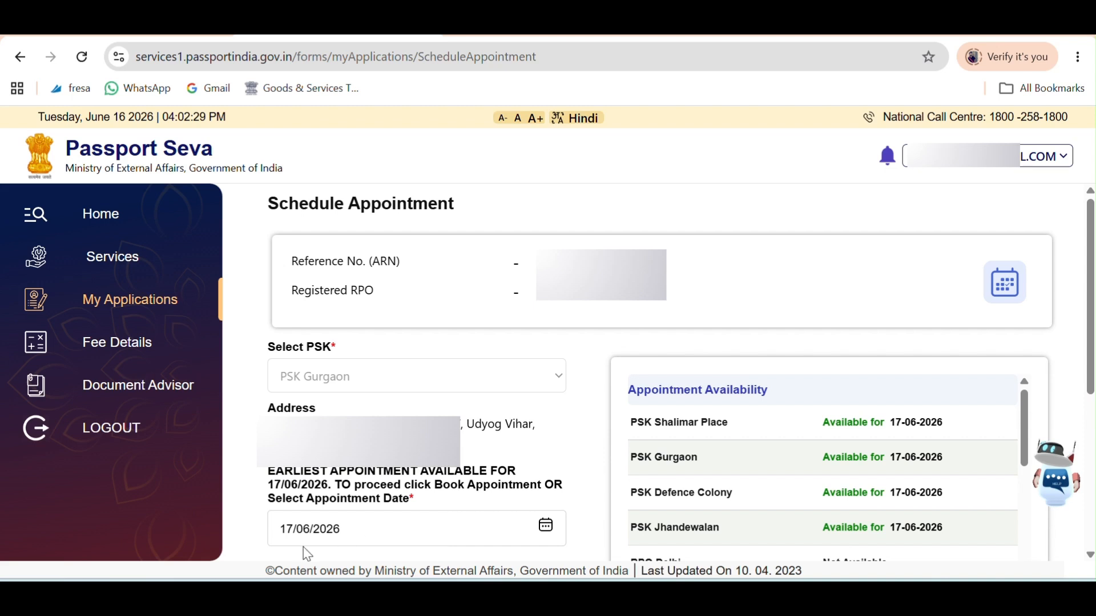
Keep the 17/06/2026 appointment date and confirm it to reach the 3500 Rs payment page.
click(538, 530)
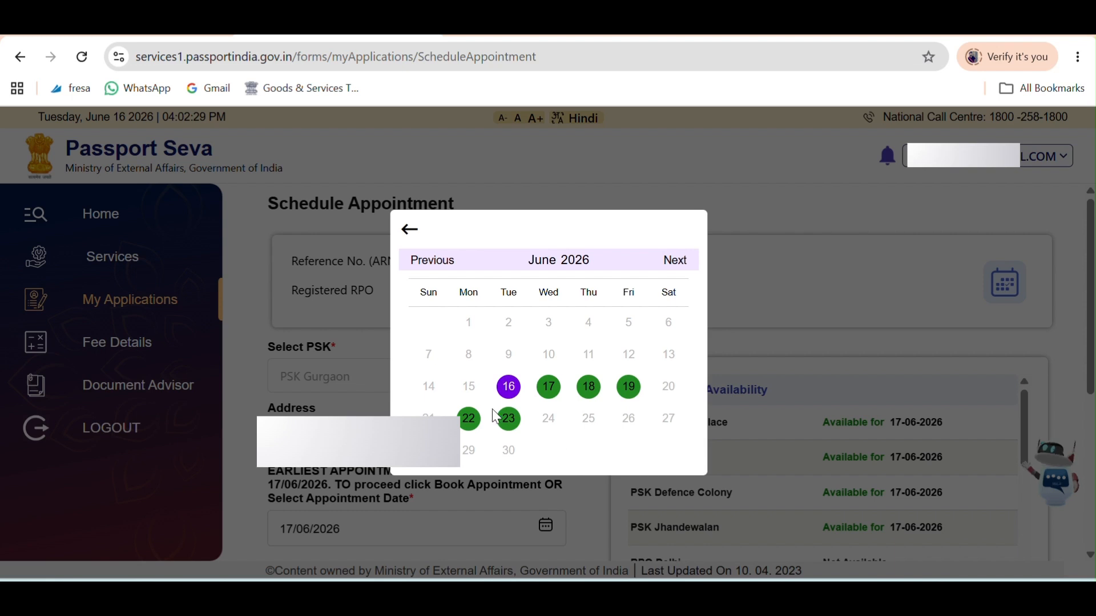
click(409, 230)
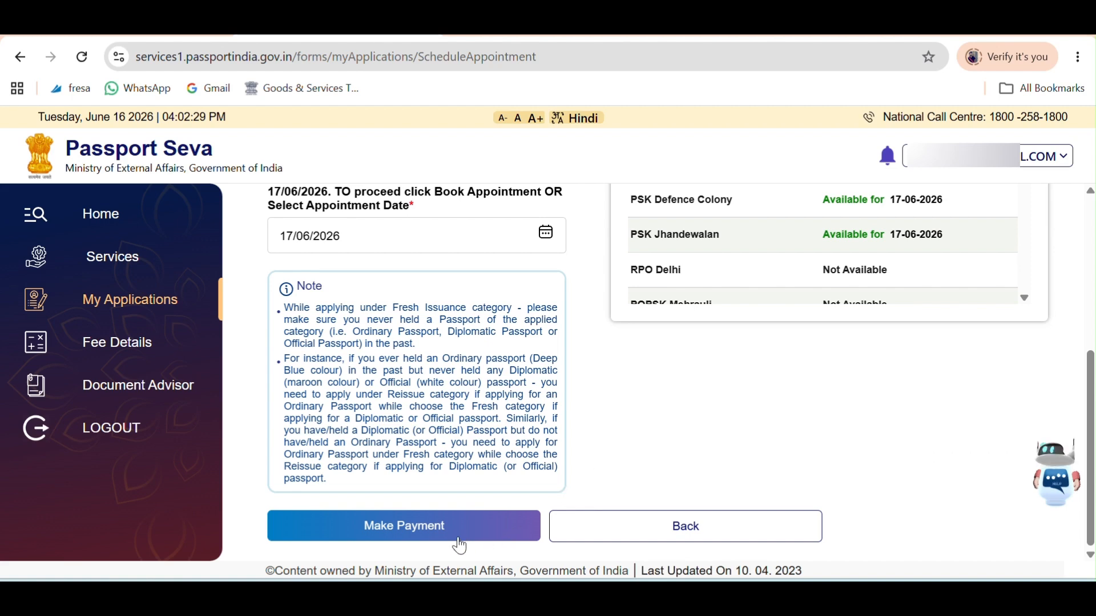
click(424, 539)
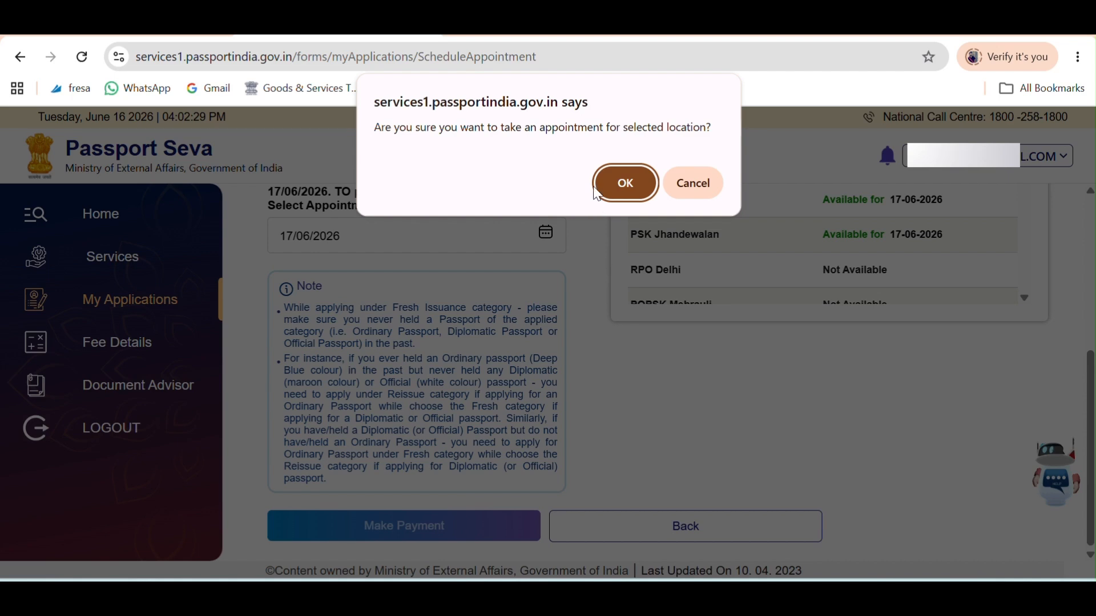
click(626, 182)
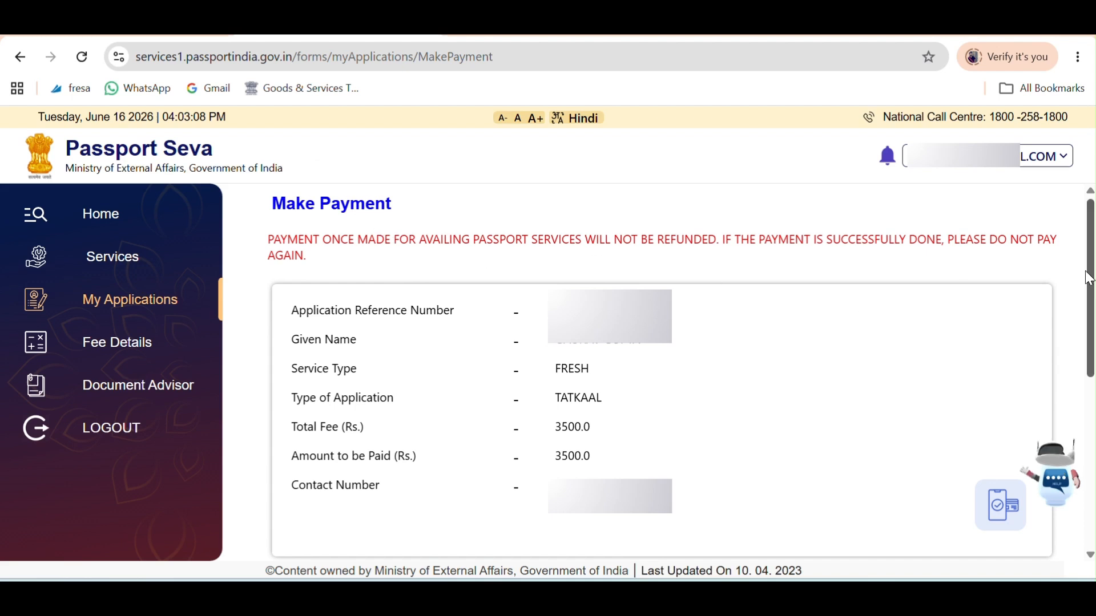
scroll(477, 421, down, 6)
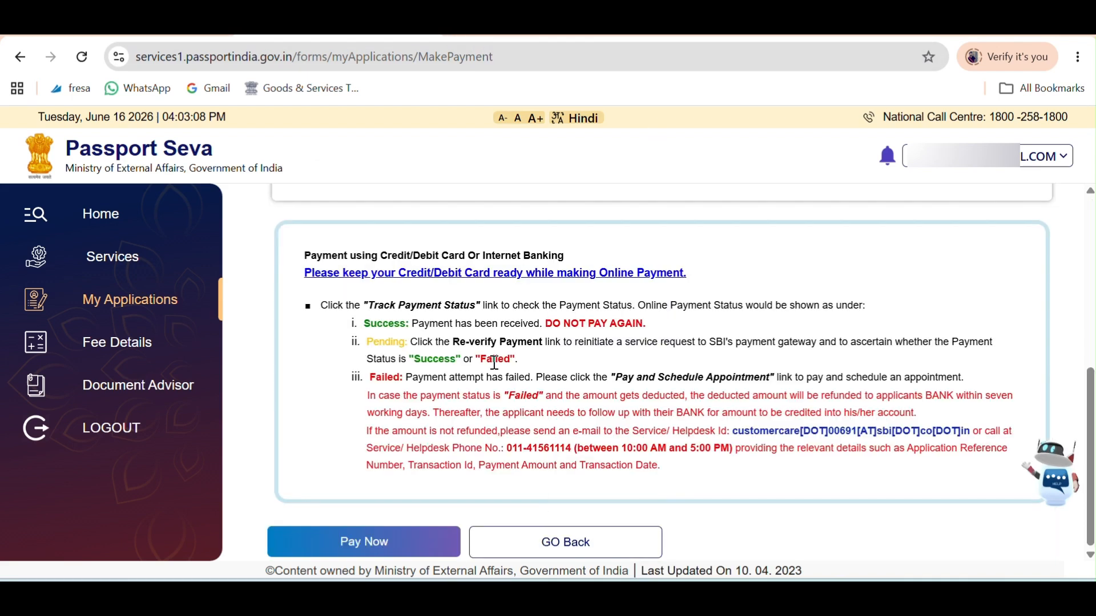
Go to SBI ePay Lite and choose UPI to pay the 3500.00 FRESH passport fee.
click(377, 543)
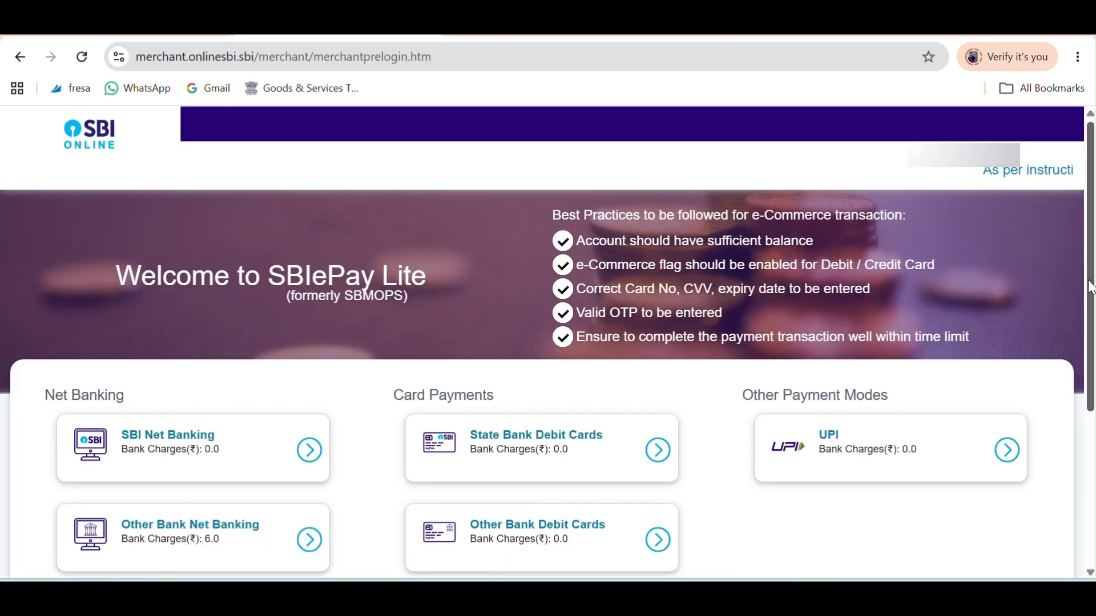
scroll(374, 539, down, 2)
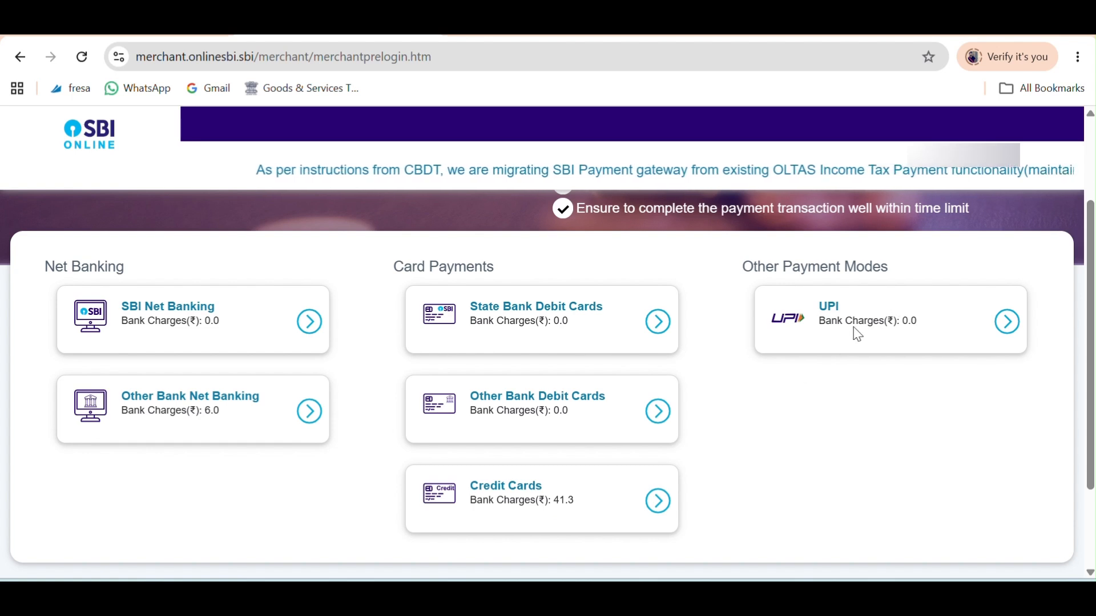
click(1008, 324)
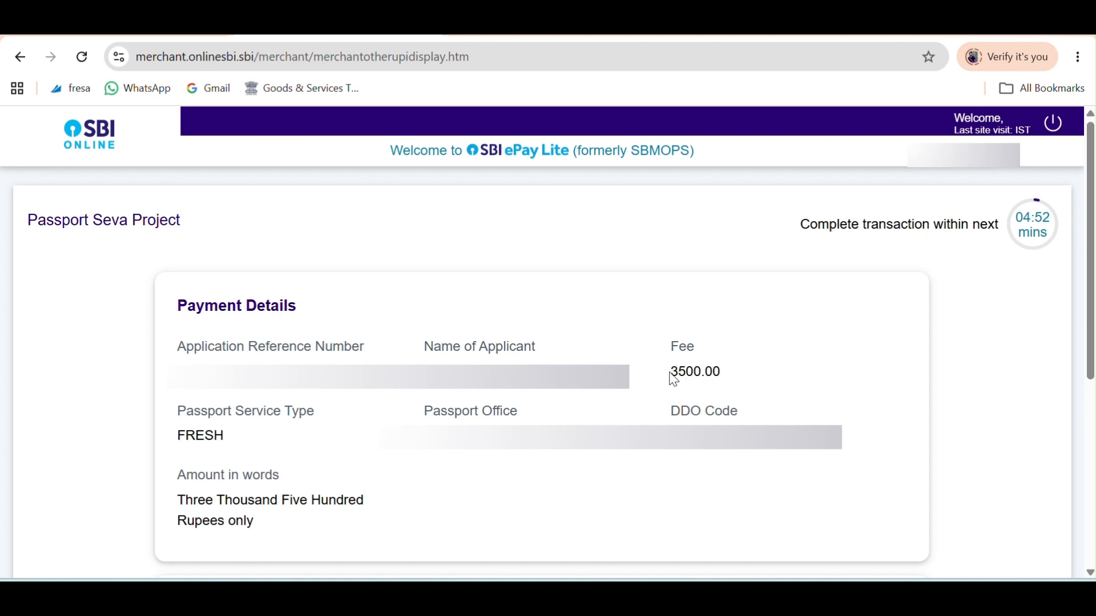
drag(670, 373, 733, 371)
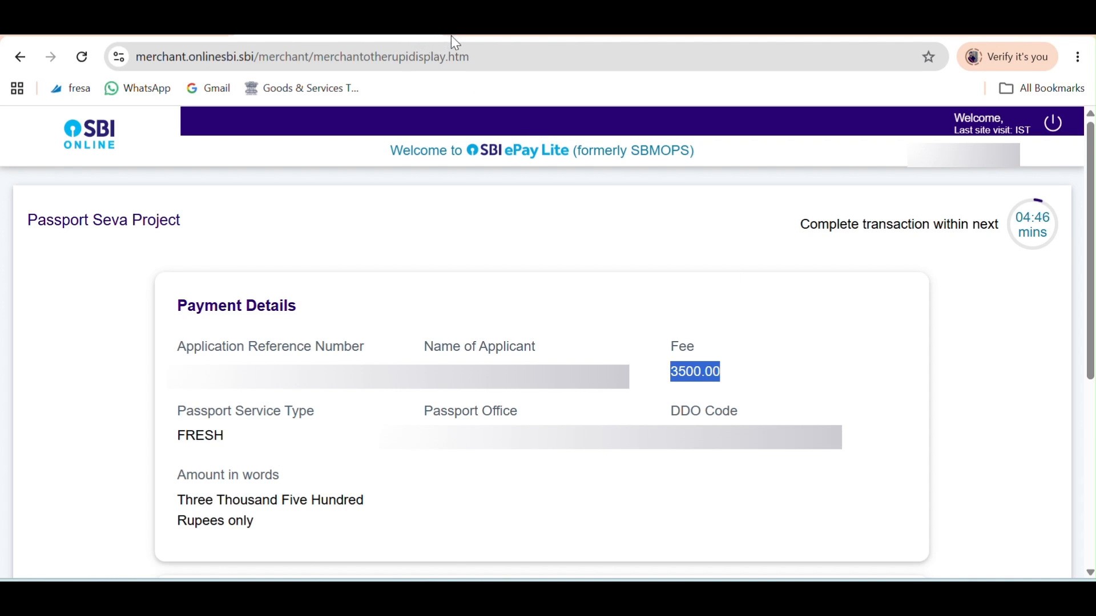
scroll(490, 195, down, 5)
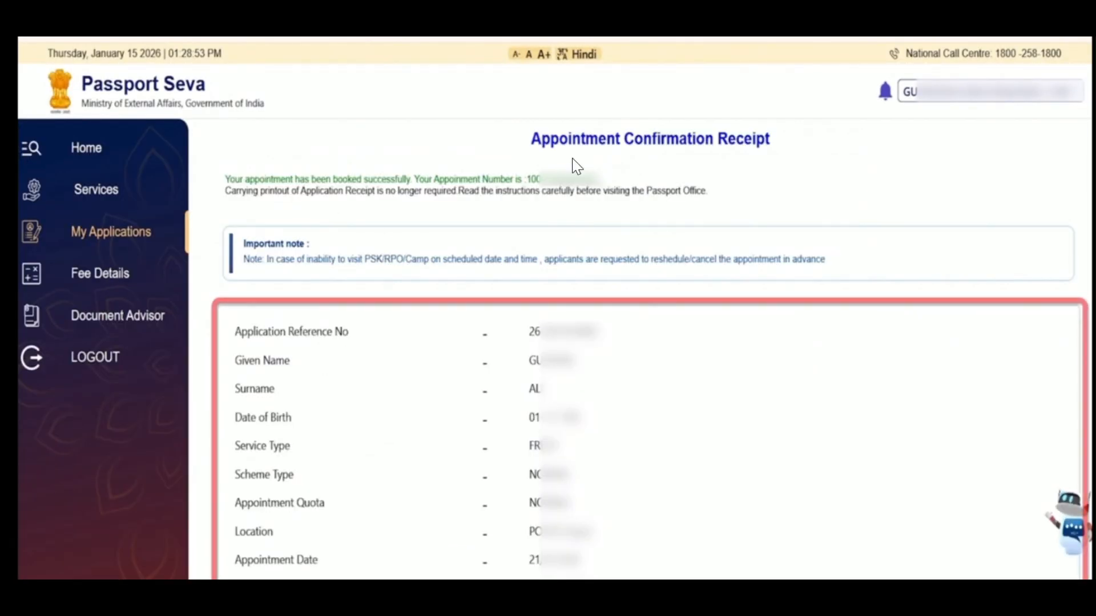
Scroll through the Print Application Receipt to review applicant and payment details.
scroll(581, 178, down, 2)
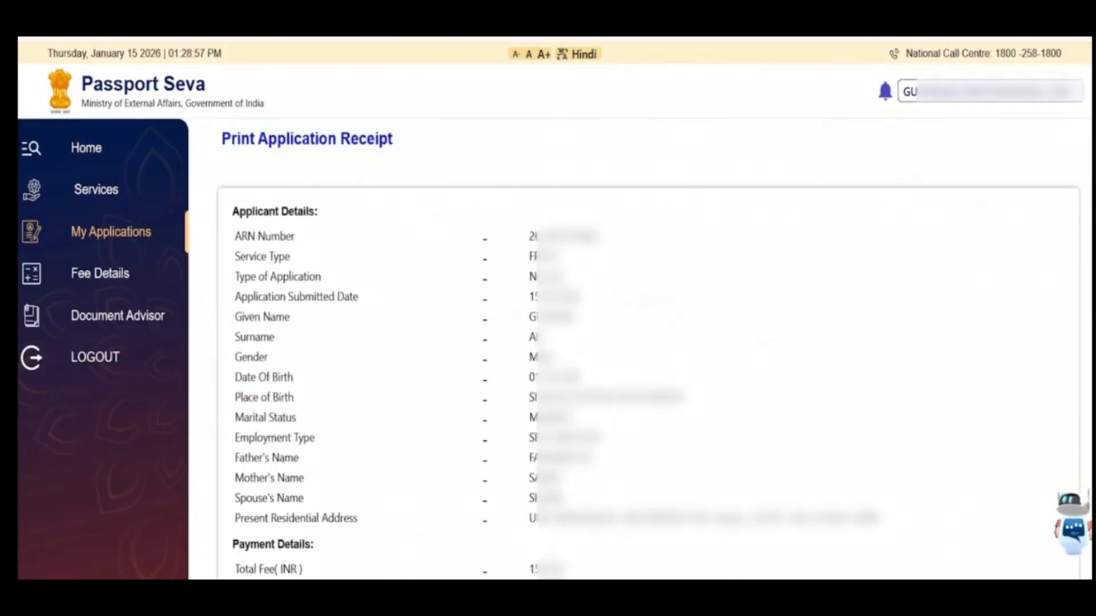
scroll(651, 342, down, 5)
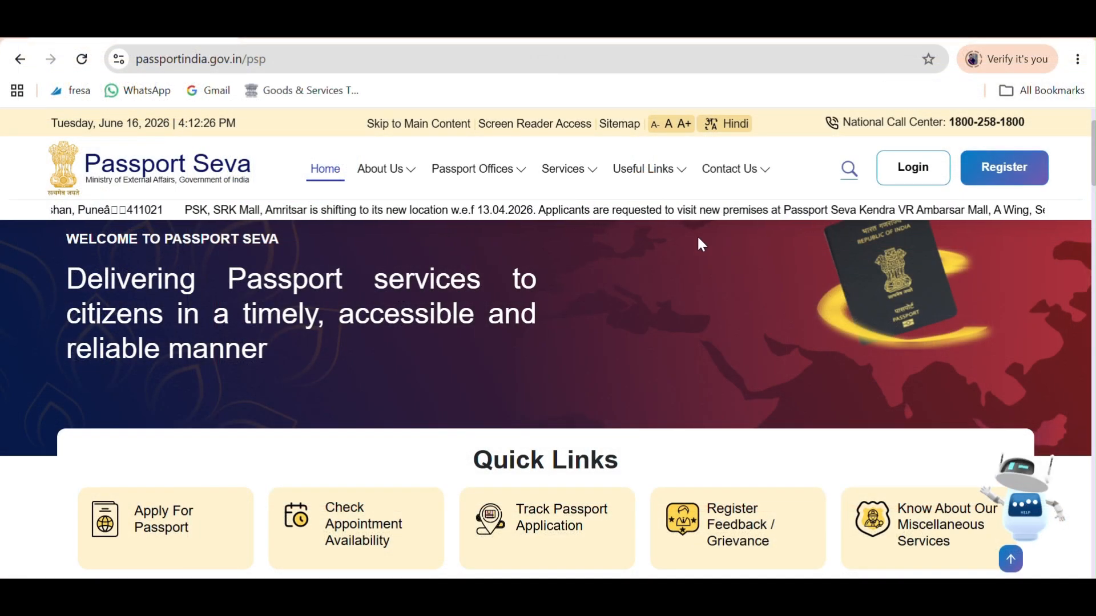
Open the English Undertaking for Tatkaal Scheme PDF from the Tatkaal Passport process page.
scroll(858, 311, down, 1)
scroll(859, 311, down, 5)
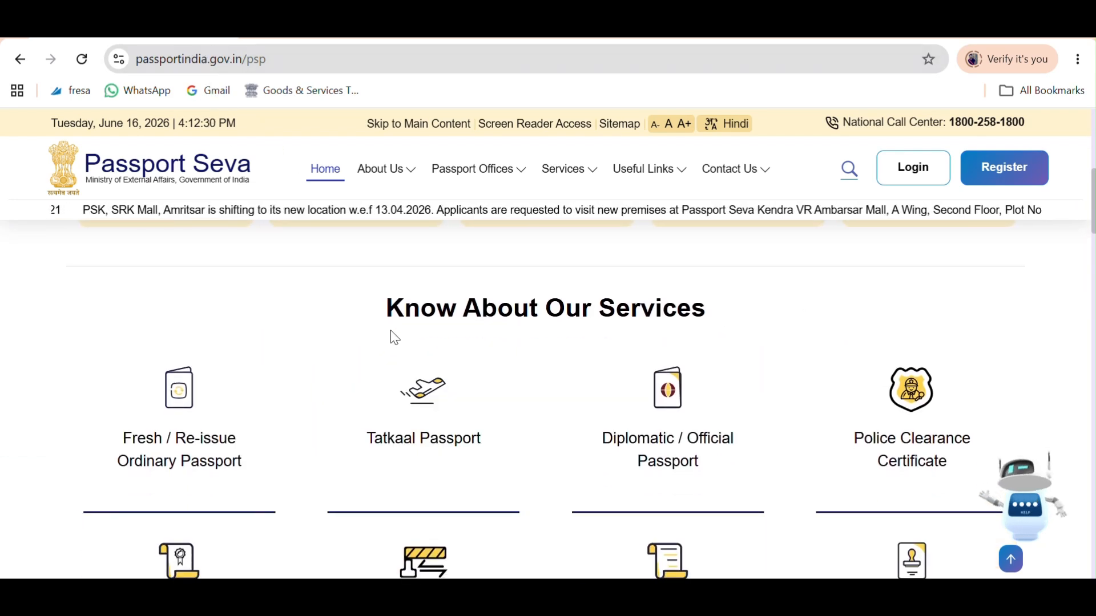
click(431, 436)
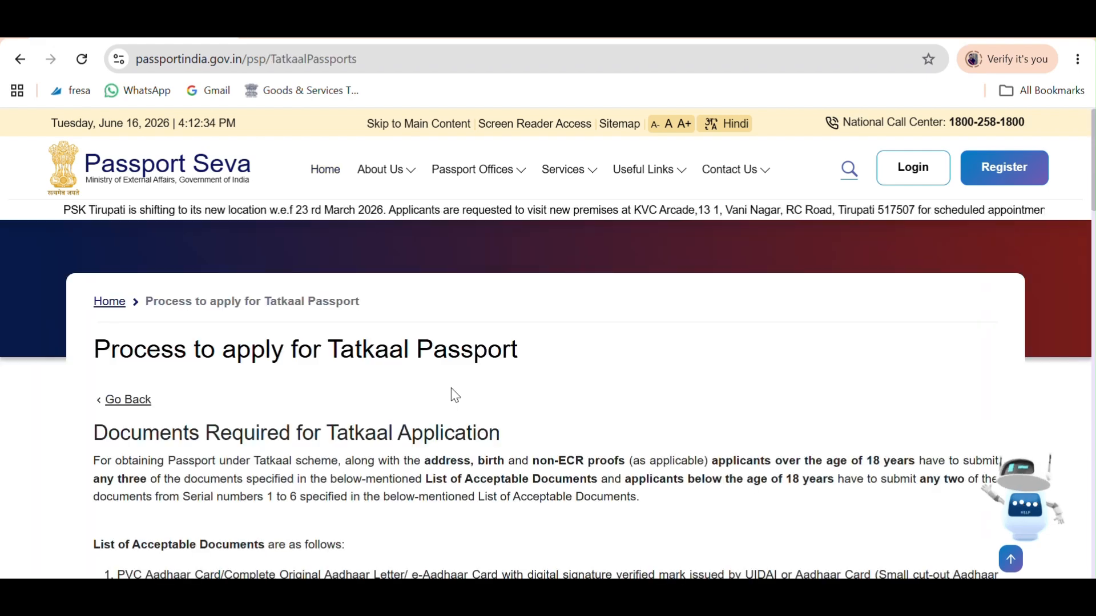
scroll(565, 366, down, 6)
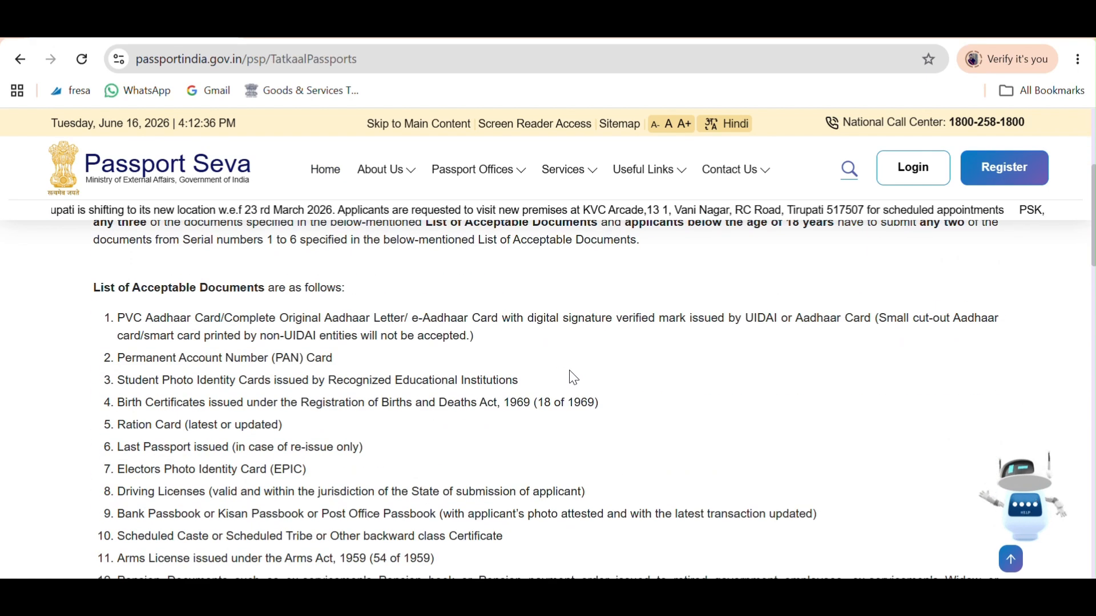
scroll(573, 377, down, 15)
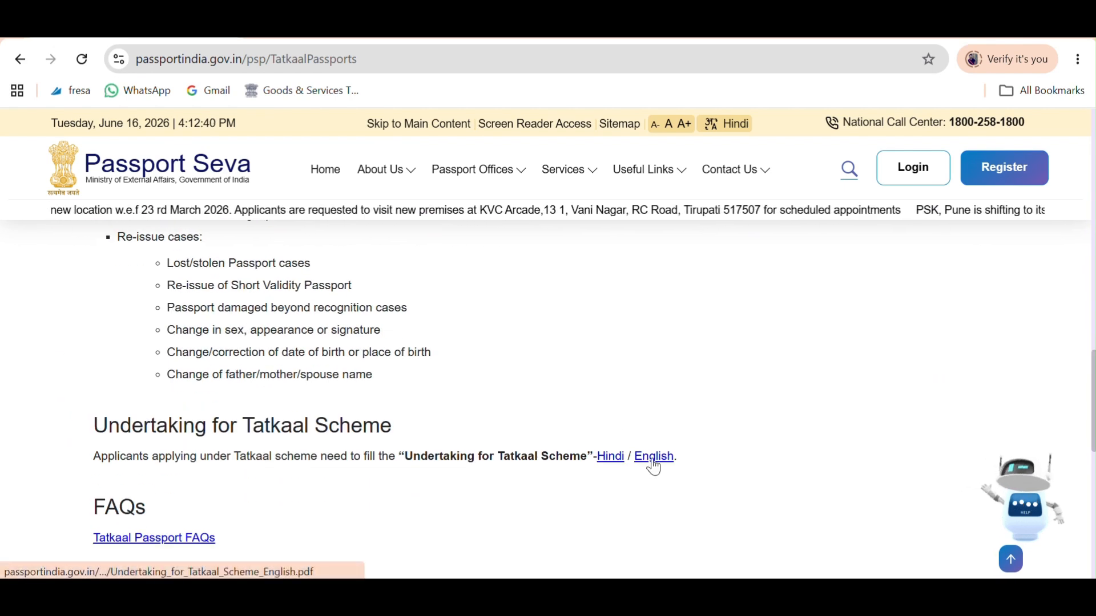
click(653, 459)
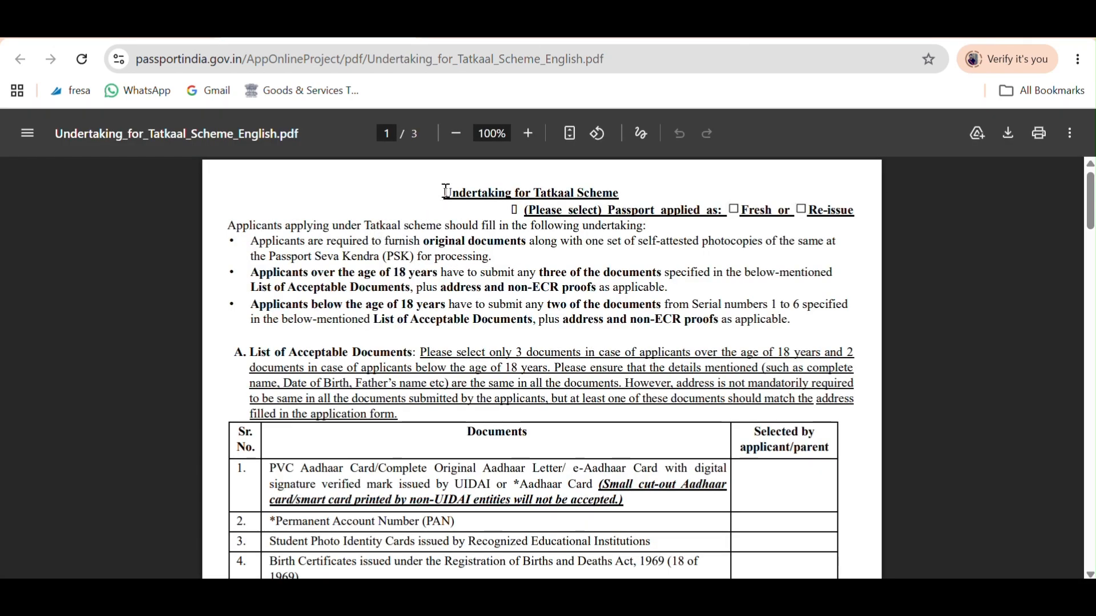
drag(561, 212, 842, 350)
click(832, 304)
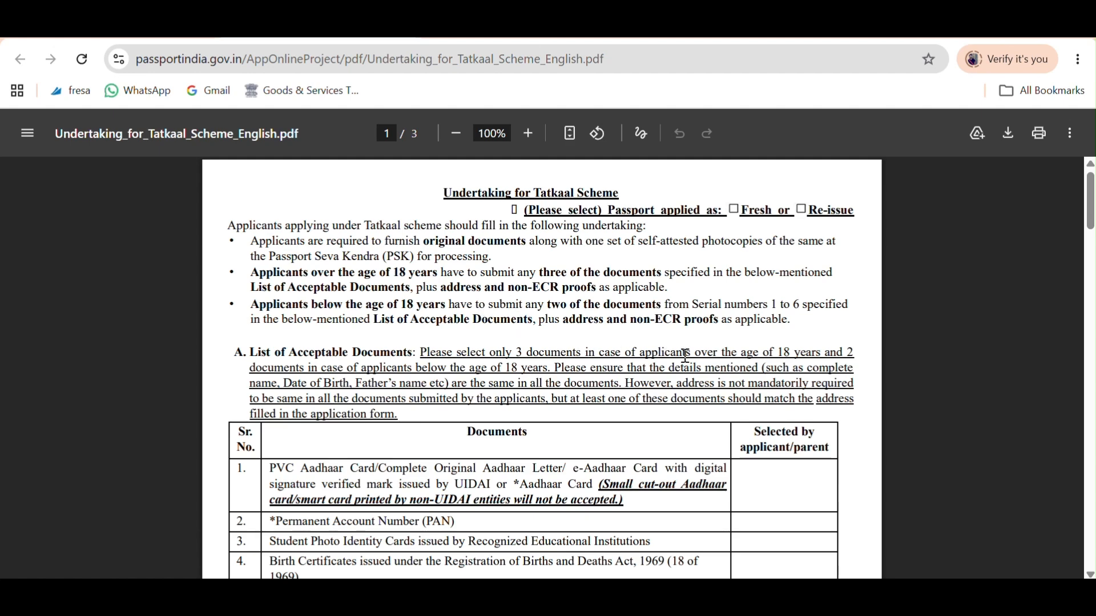
scroll(360, 465, down, 3)
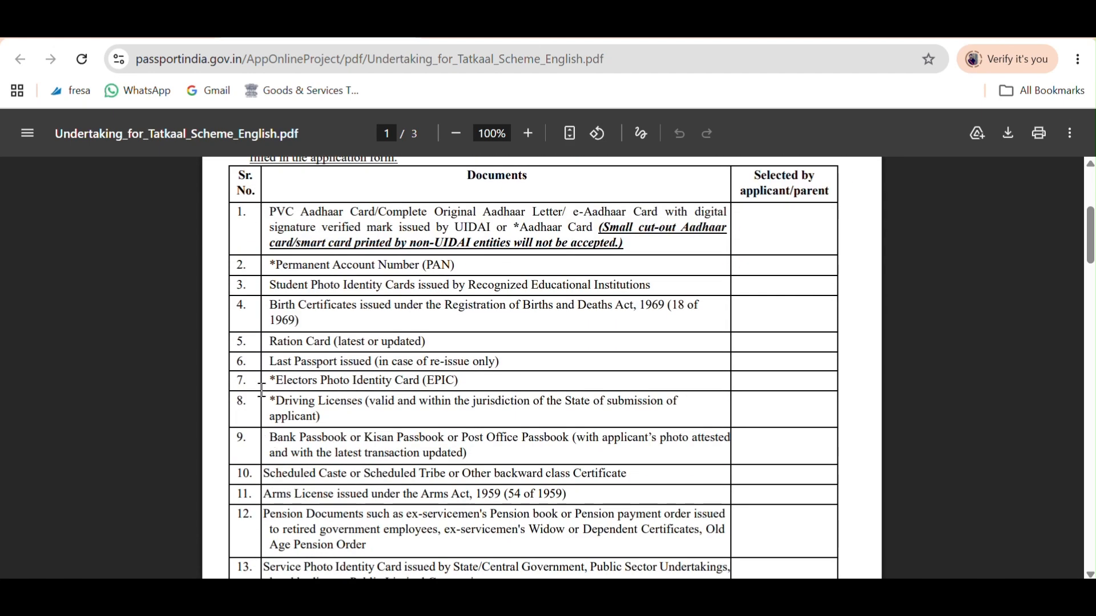
scroll(419, 398, up, 3)
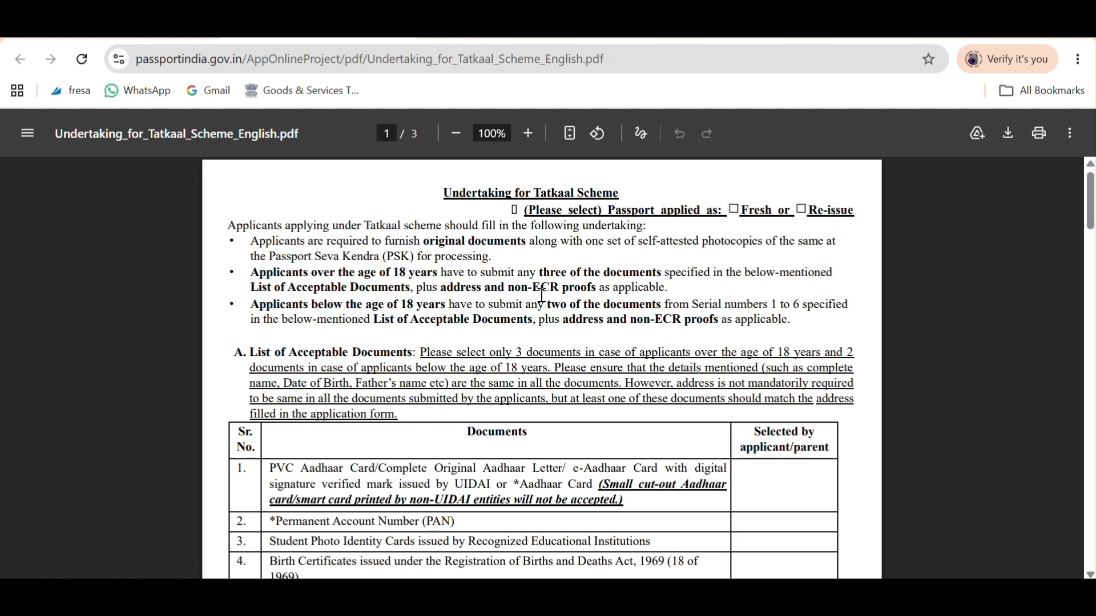
scroll(605, 366, down, 2)
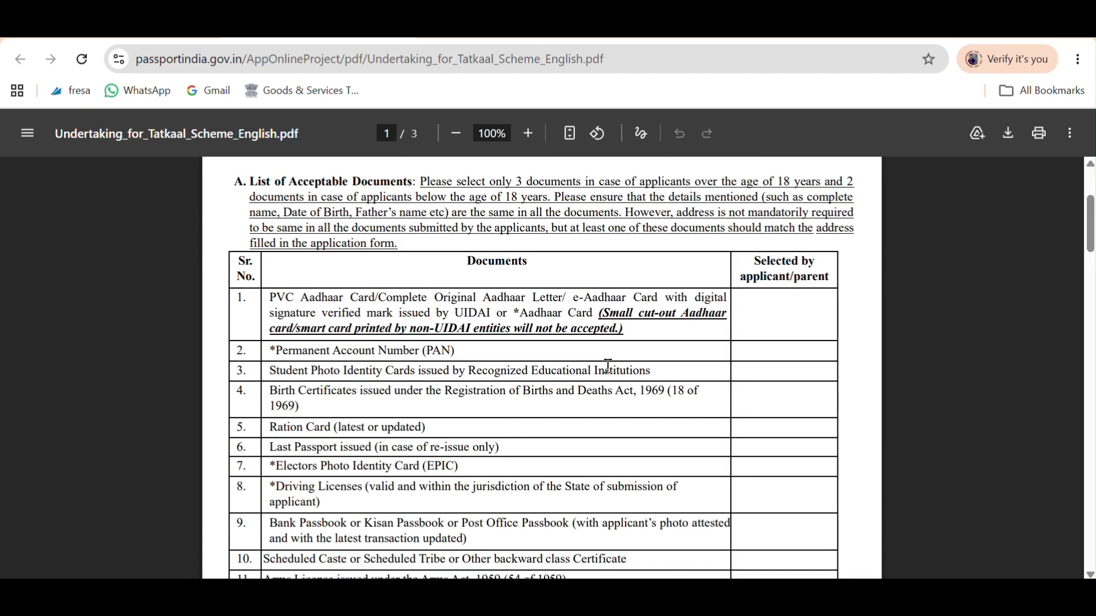
scroll(567, 337, down, 1)
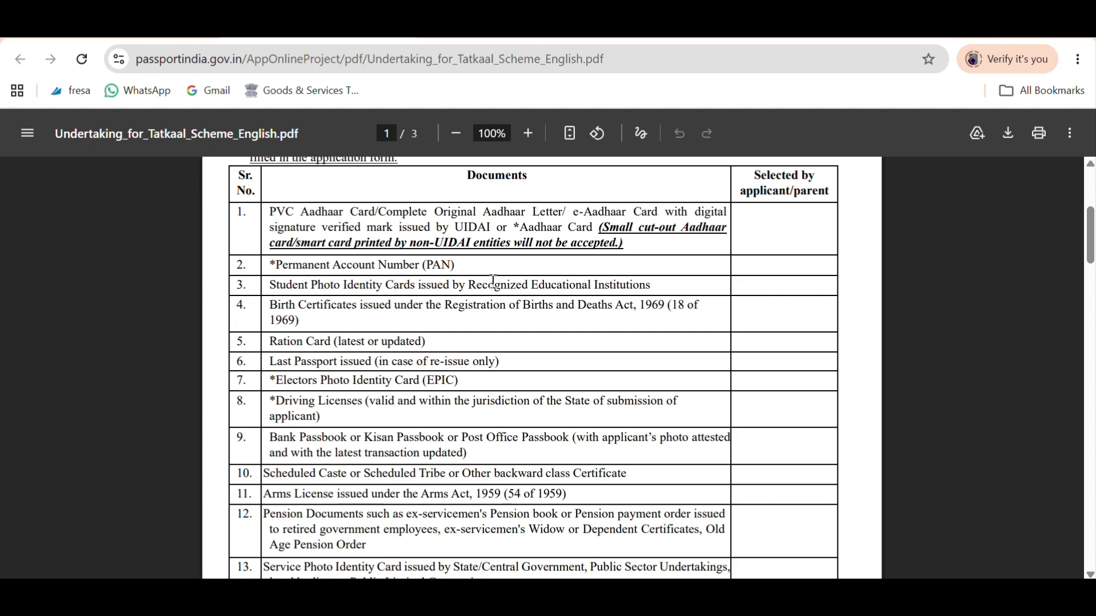
drag(524, 284, 637, 285)
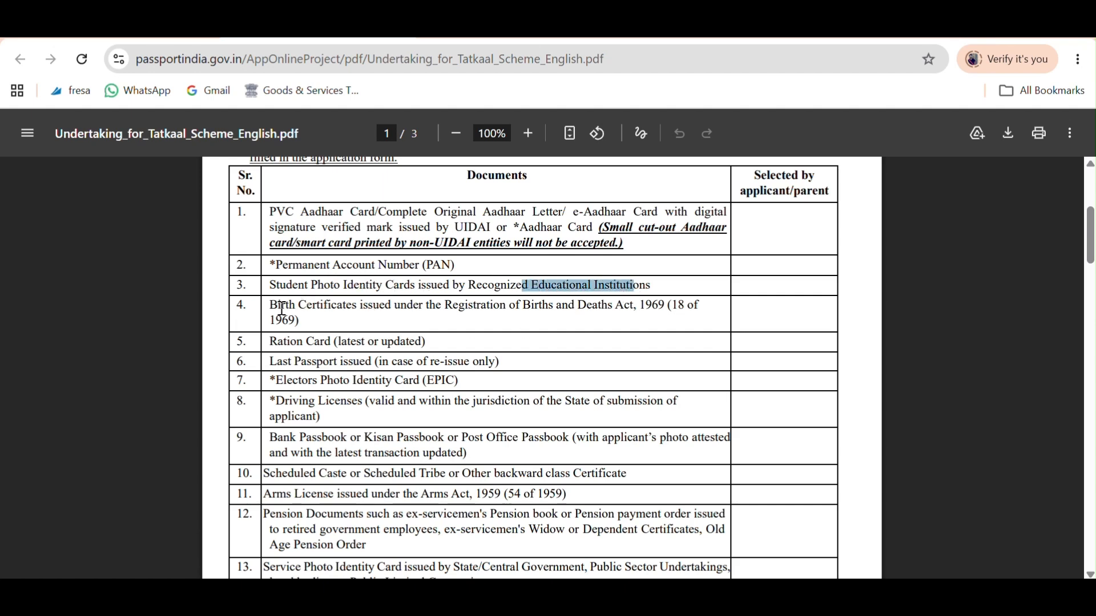
drag(281, 309, 412, 367)
click(302, 362)
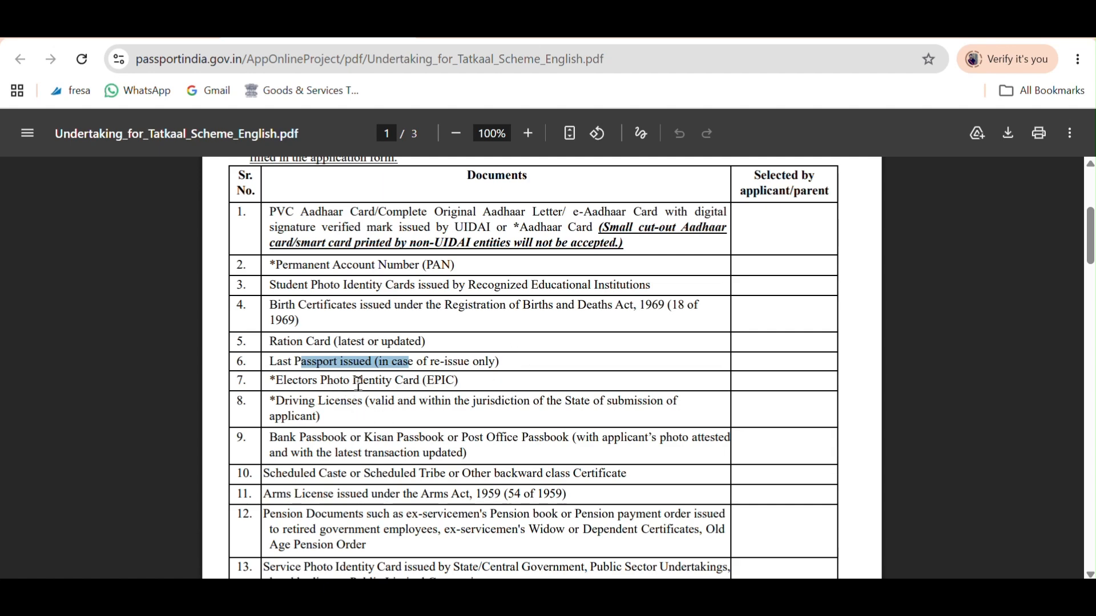
scroll(308, 398, down, 2)
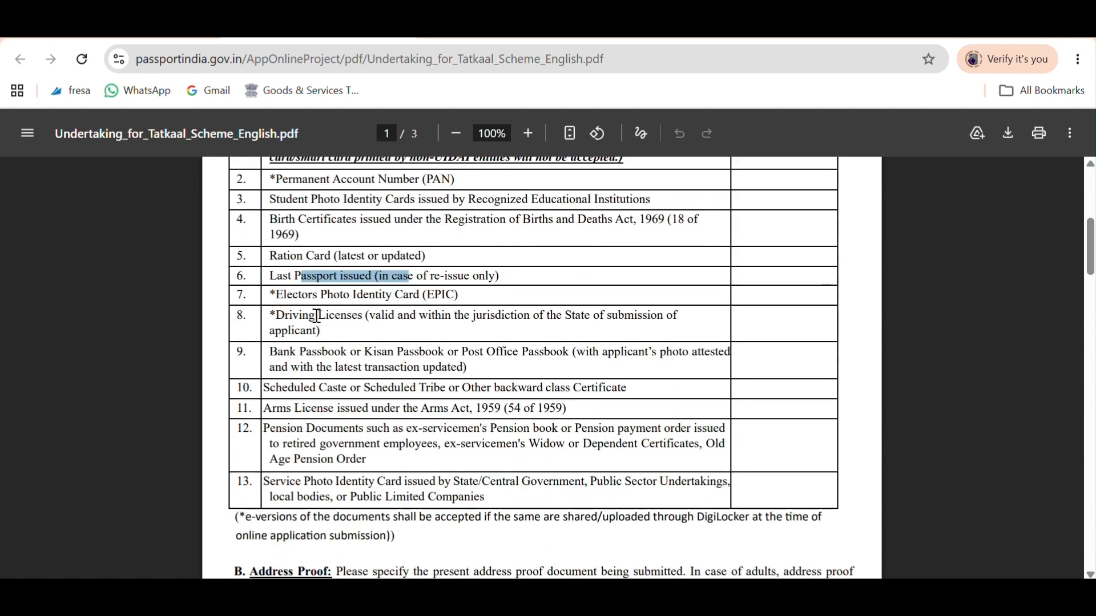
drag(497, 498, 435, 275)
scroll(439, 279, up, 3)
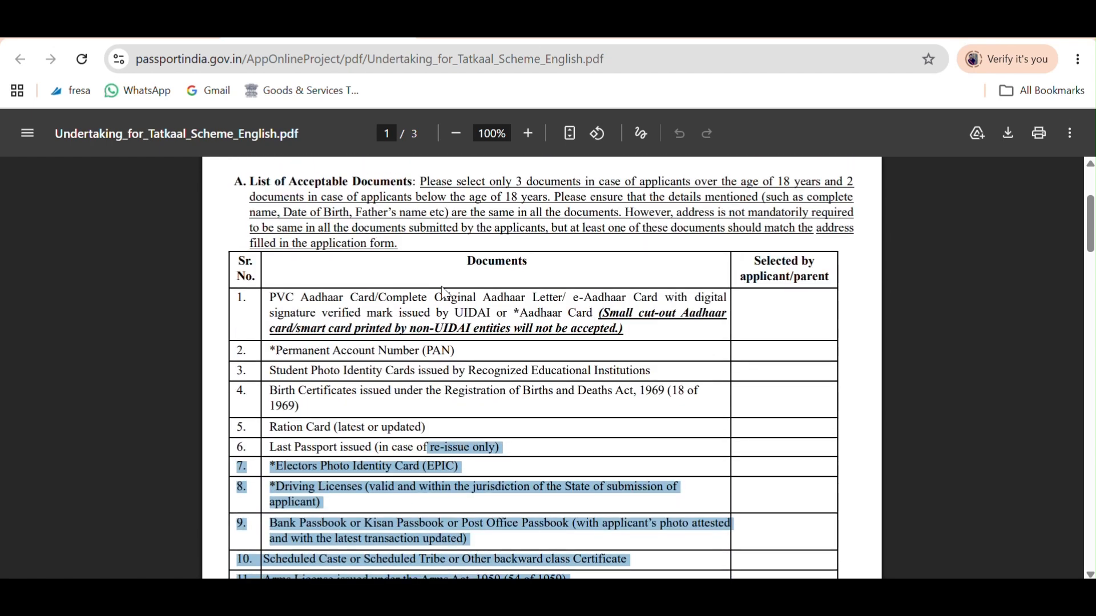
scroll(445, 294, down, 8)
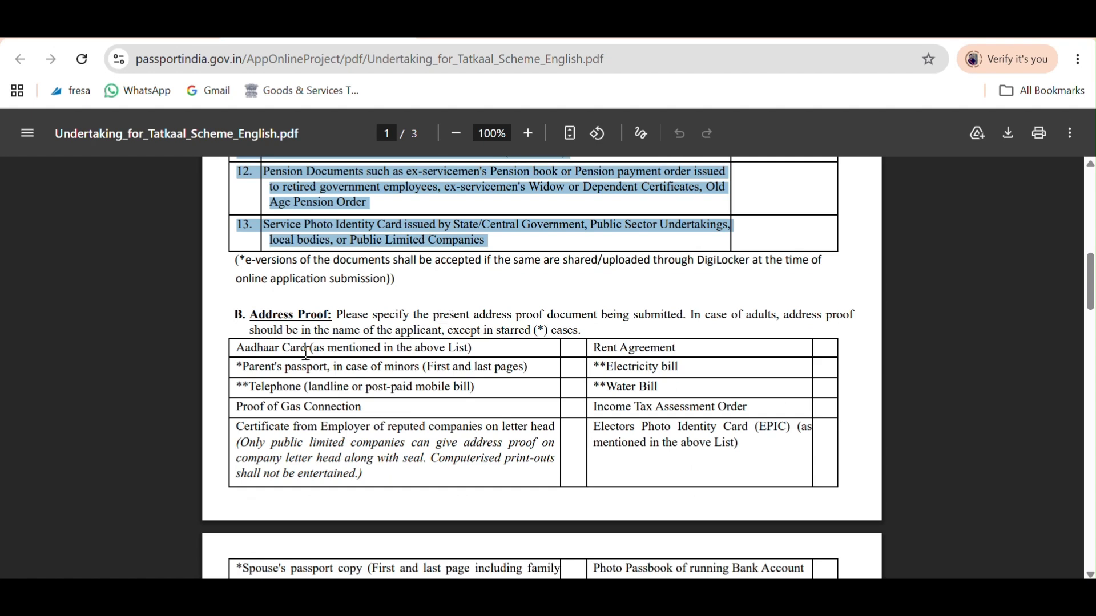
drag(275, 351, 748, 553)
click(805, 422)
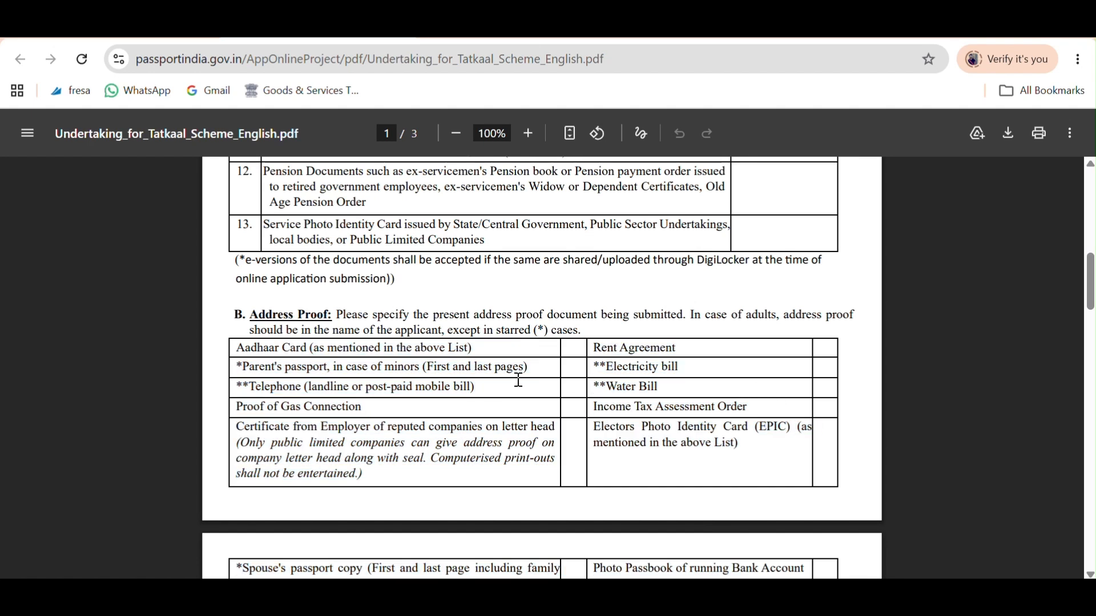
drag(251, 338, 314, 348)
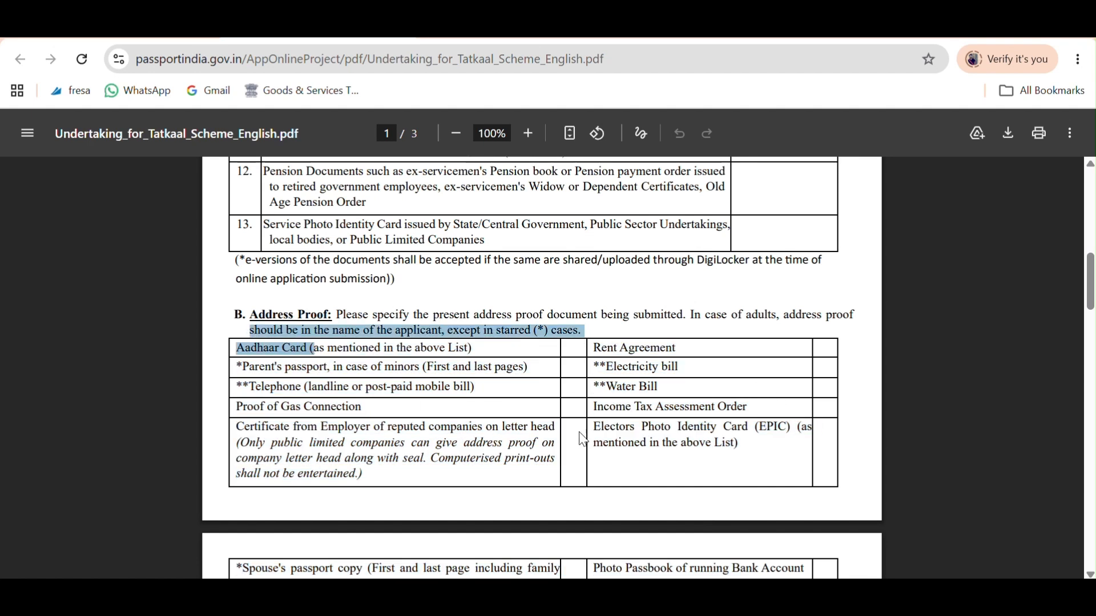
click(604, 352)
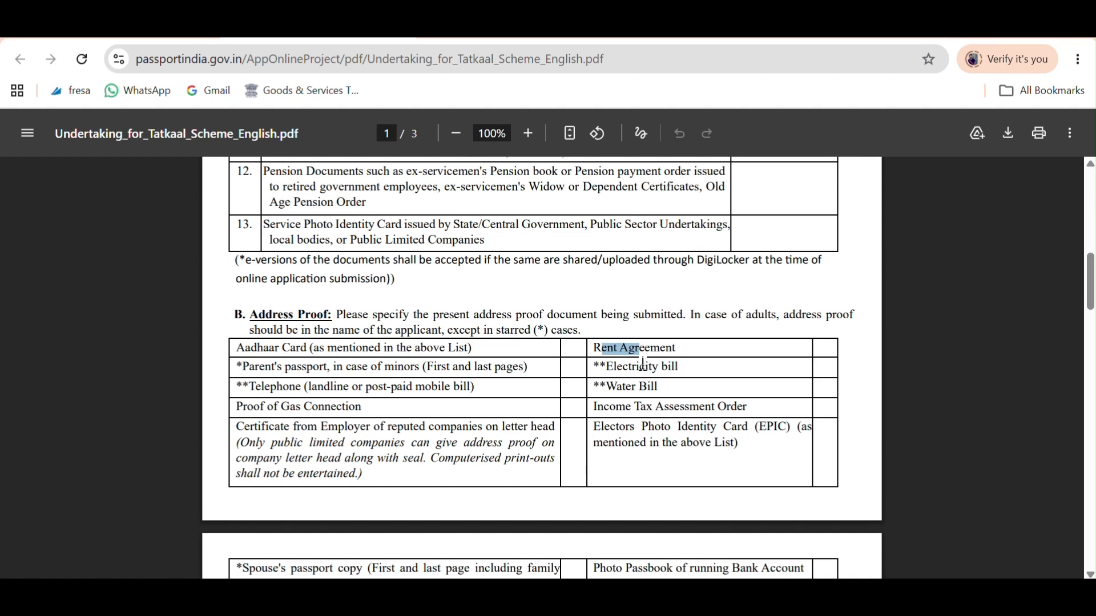
drag(623, 368, 659, 368)
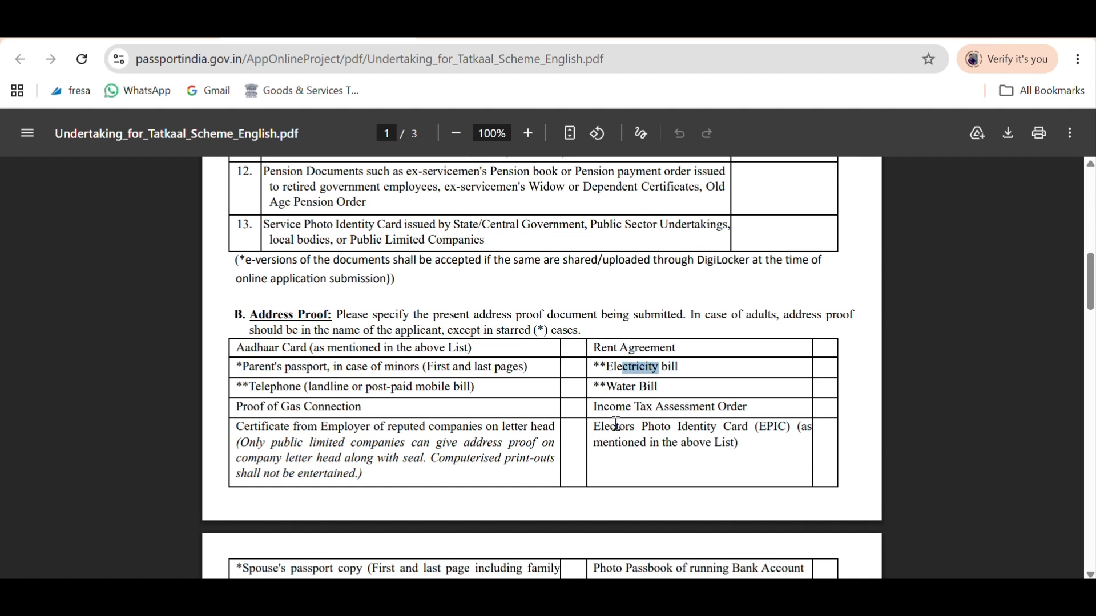
scroll(668, 384, down, 5)
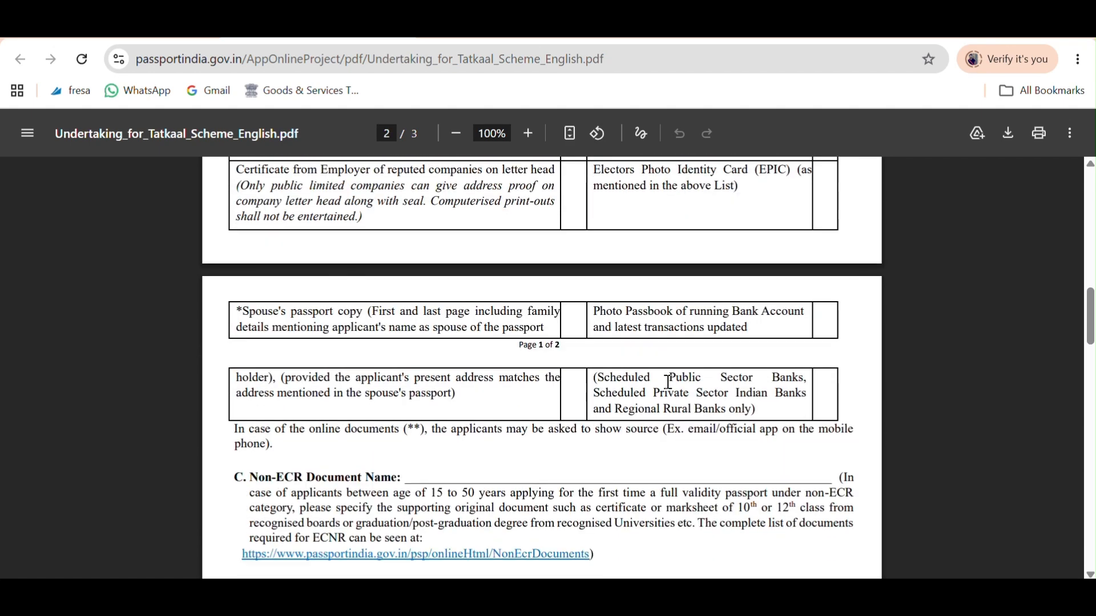
scroll(551, 378, down, 3)
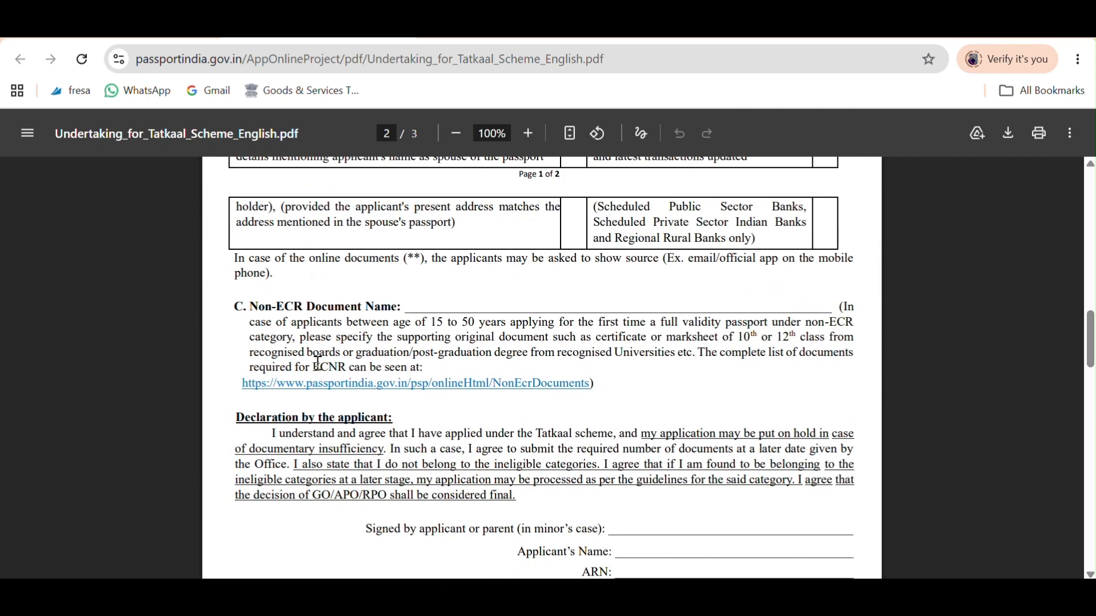
drag(265, 308, 391, 306)
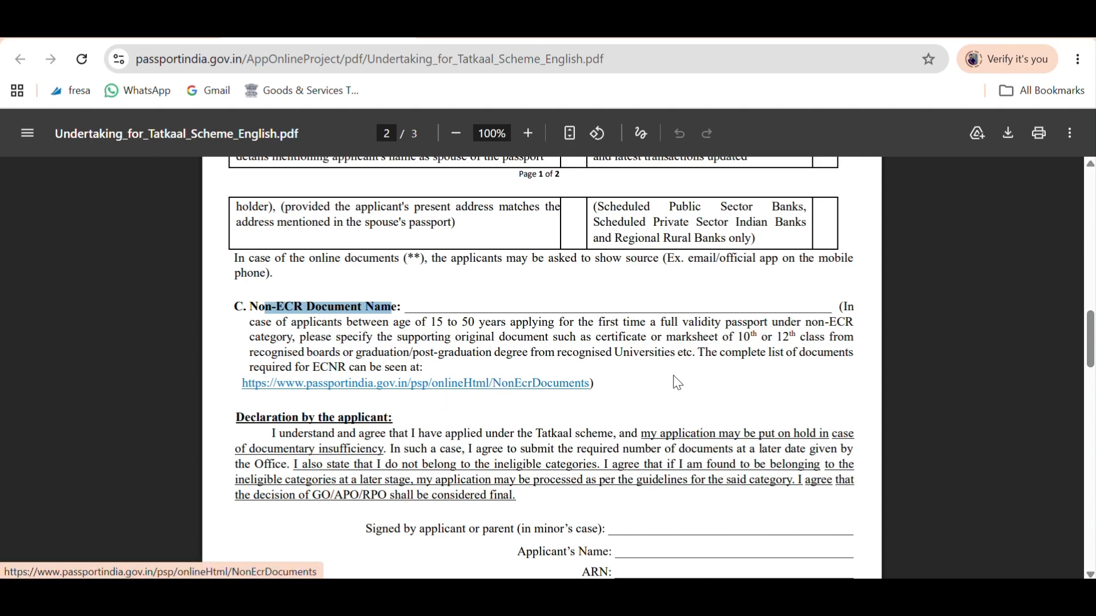
scroll(682, 381, down, 2)
click(619, 451)
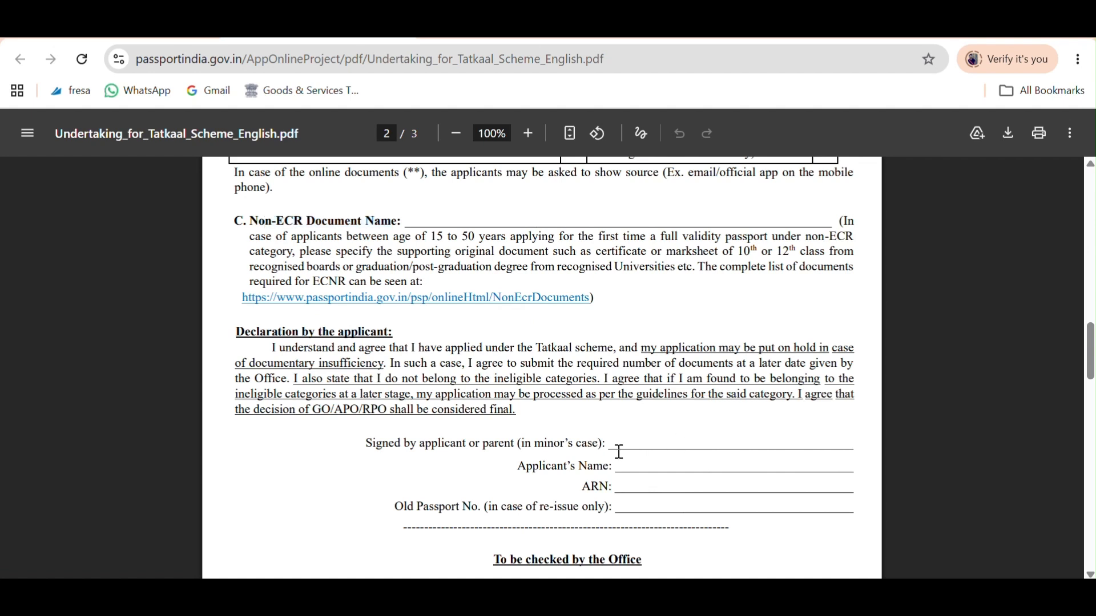
drag(620, 451, 660, 508)
click(641, 489)
drag(586, 486, 722, 490)
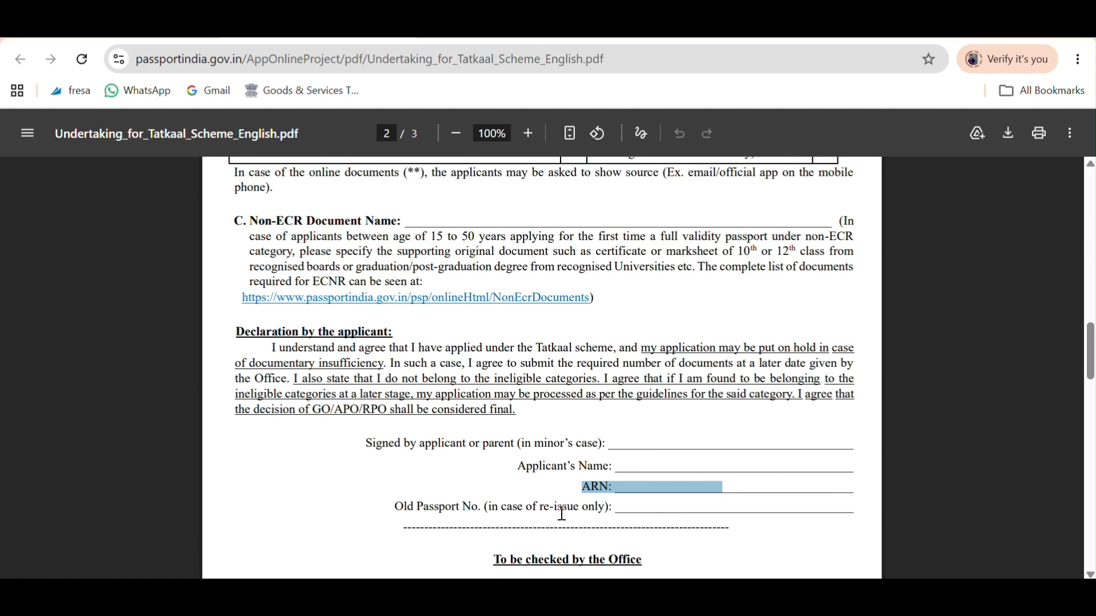
drag(615, 508, 643, 507)
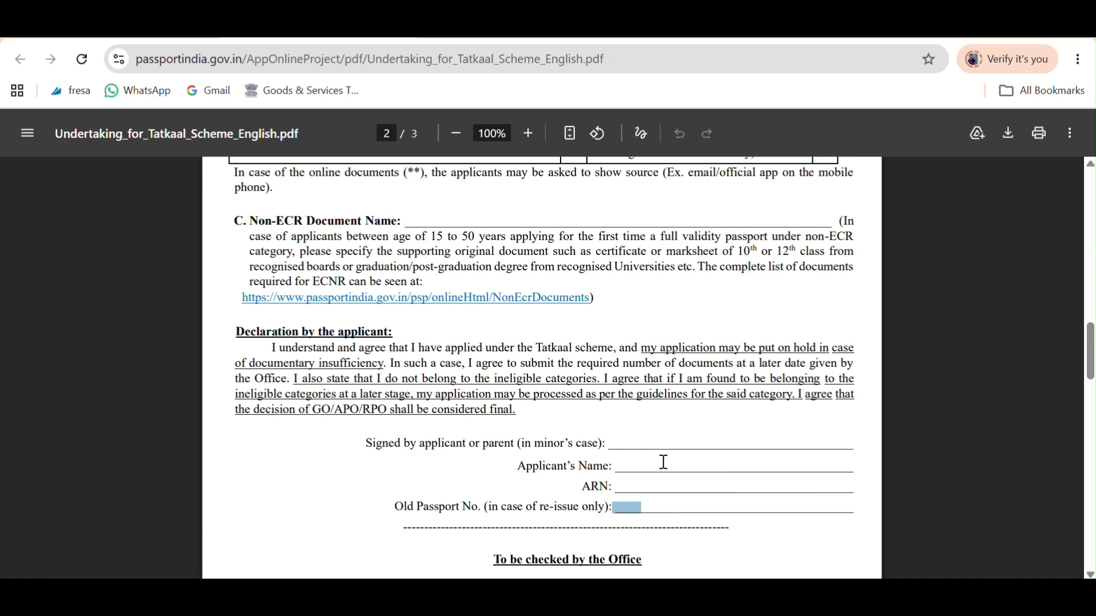
scroll(662, 461, up, 2)
scroll(662, 377, up, 15)
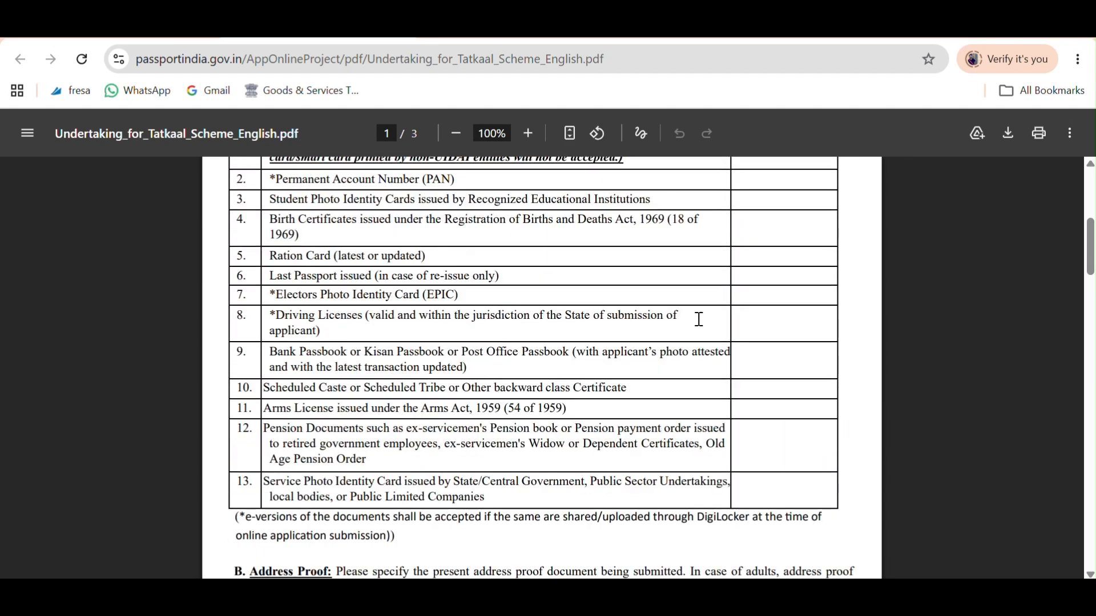